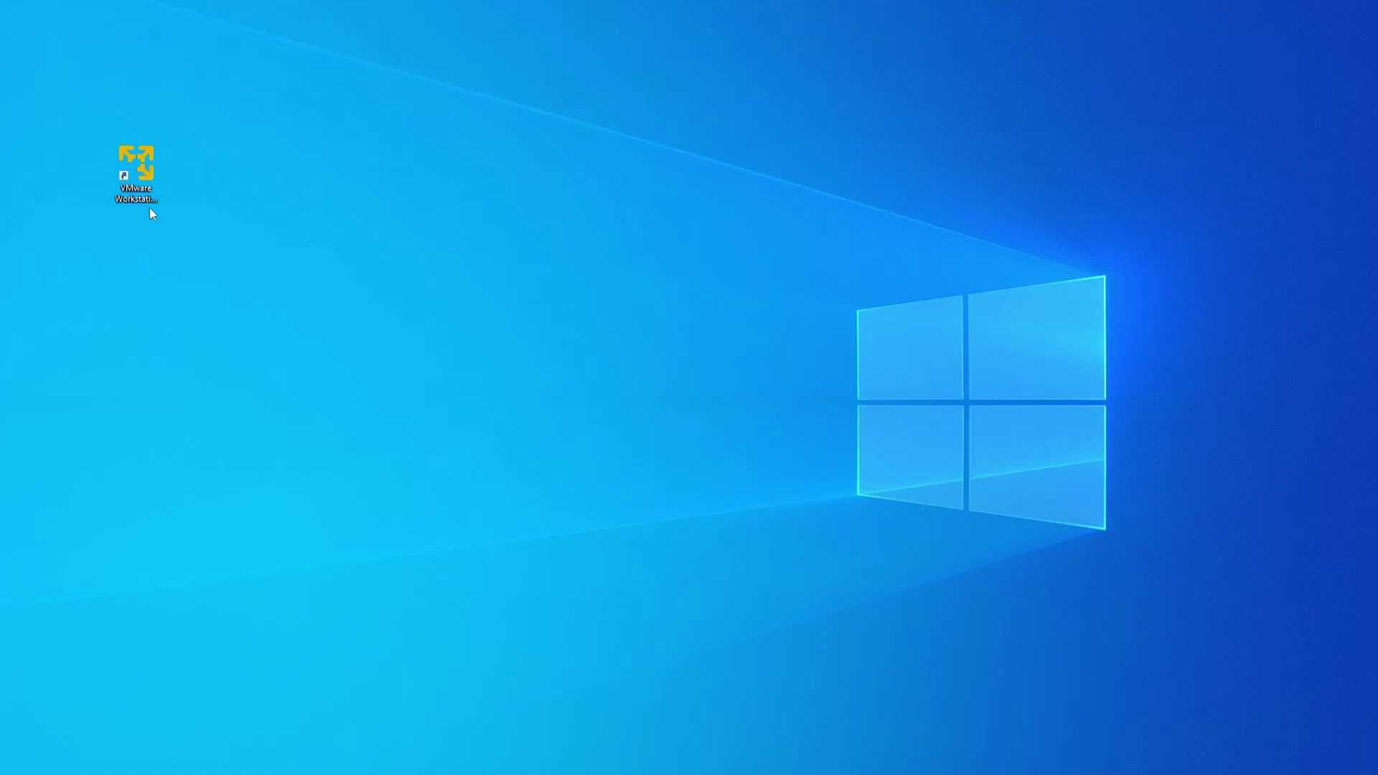
Launch VMware Player and power on the Ubuntu VM, answering the moved-or-copied prompt
{"action": "left_click", "coordinate": [149, 171]}
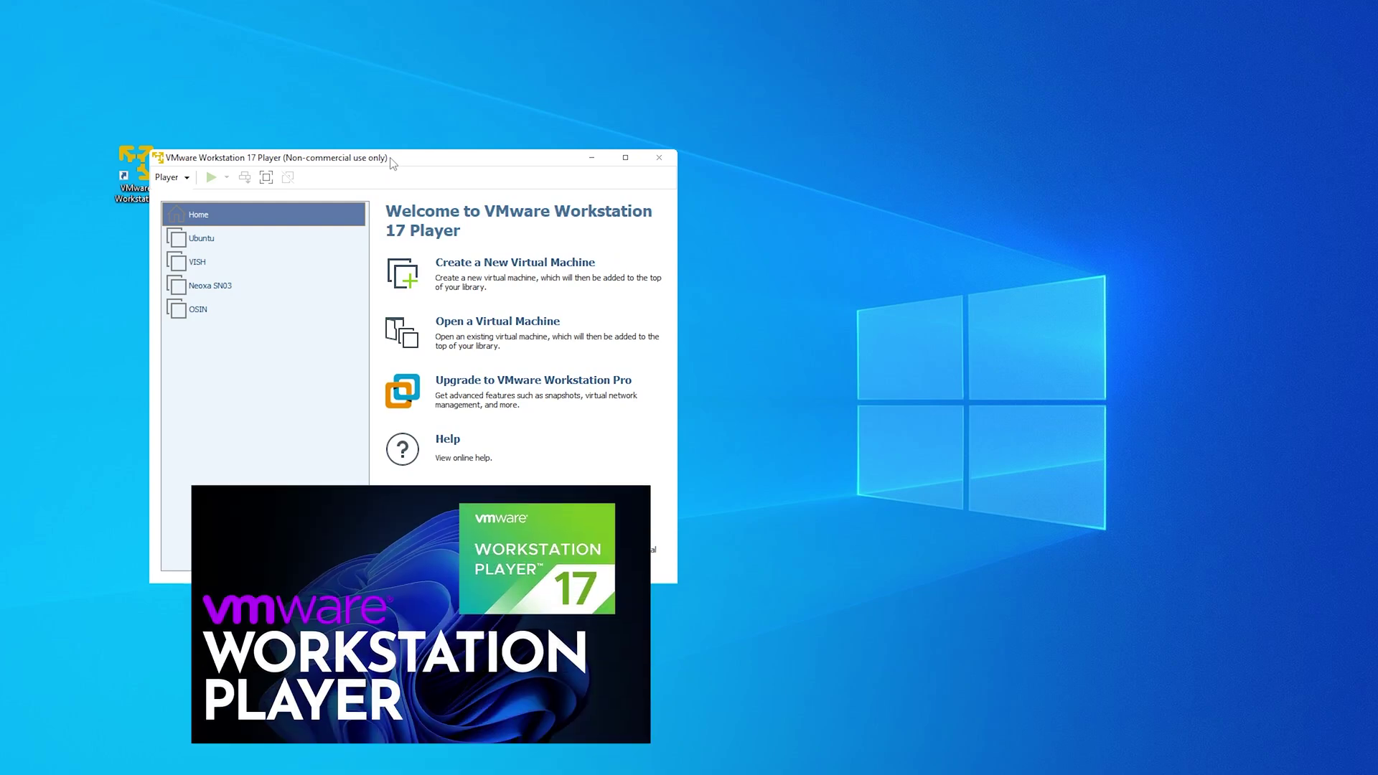
{"action": "left_click_drag", "start_coordinate": [393, 163], "coordinate": [447, 109]}
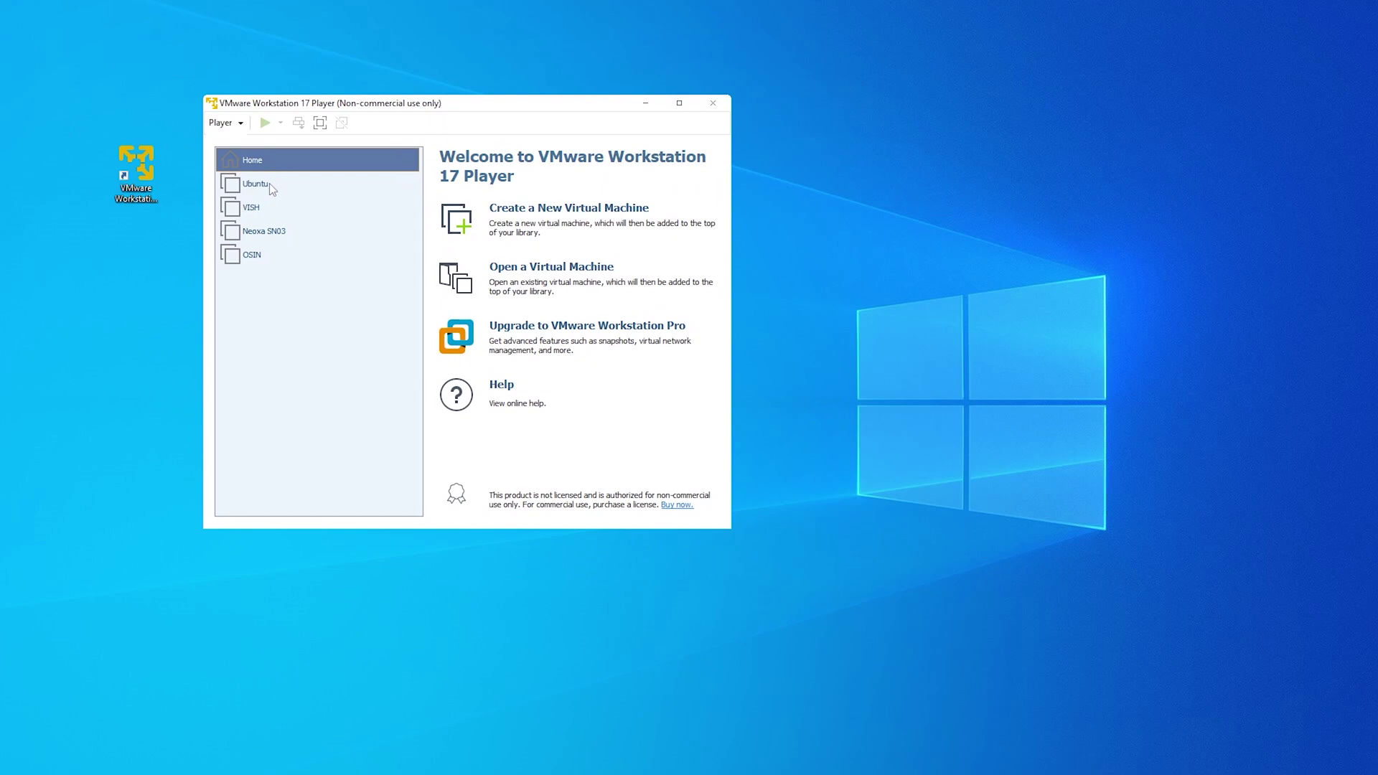
{"action": "left_click", "coordinate": [326, 185]}
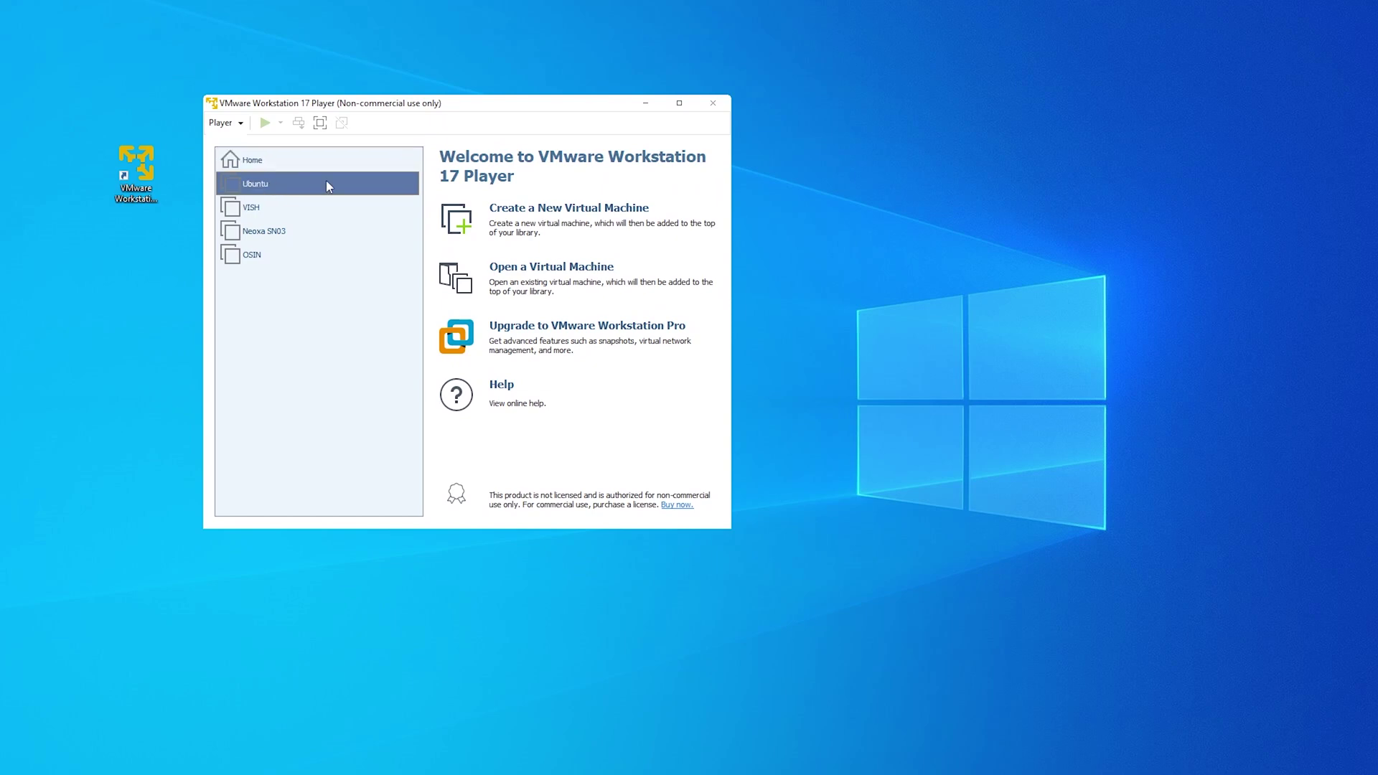
{"action": "left_click", "coordinate": [265, 123]}
{"action": "left_click", "coordinate": [495, 356]}
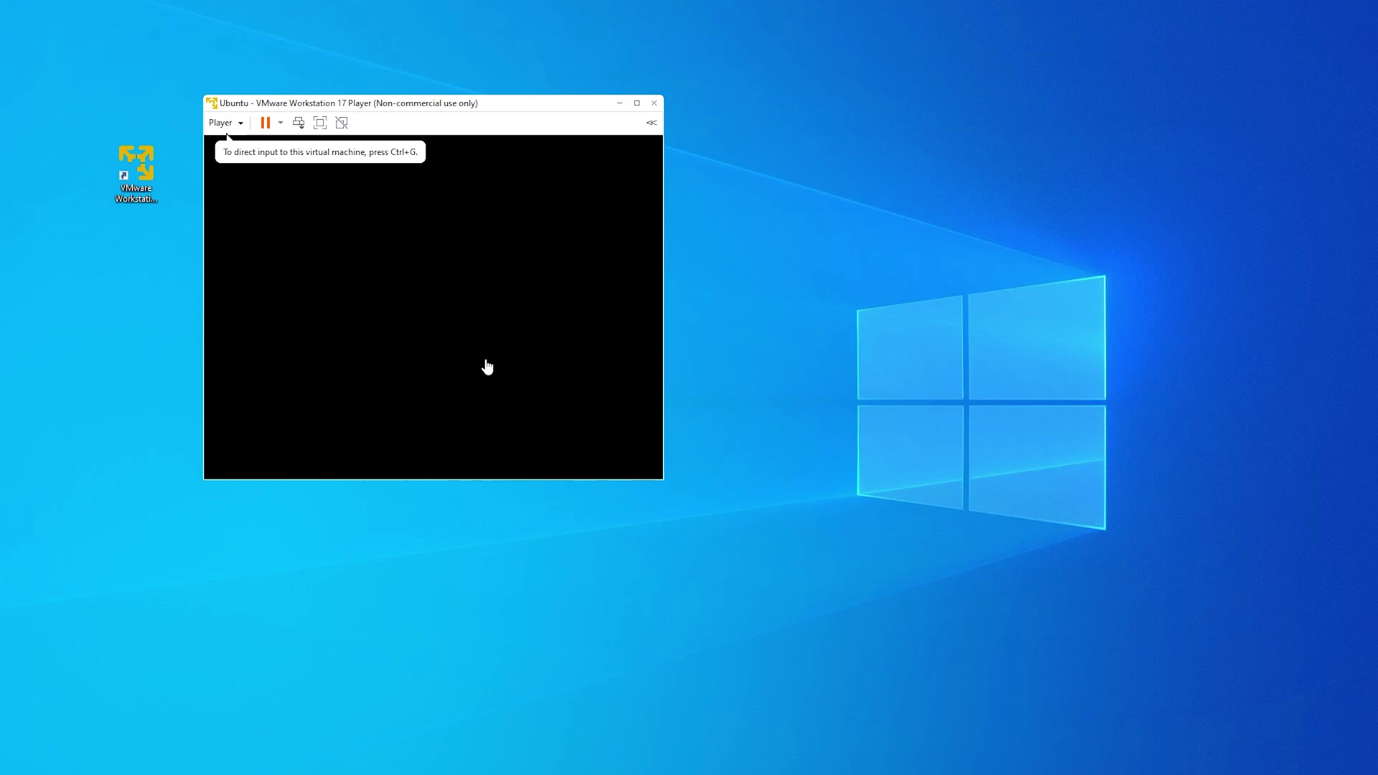
Sign in to the Ubuntu user account with its password and launch Firefox
{"action": "left_click", "coordinate": [473, 335]}
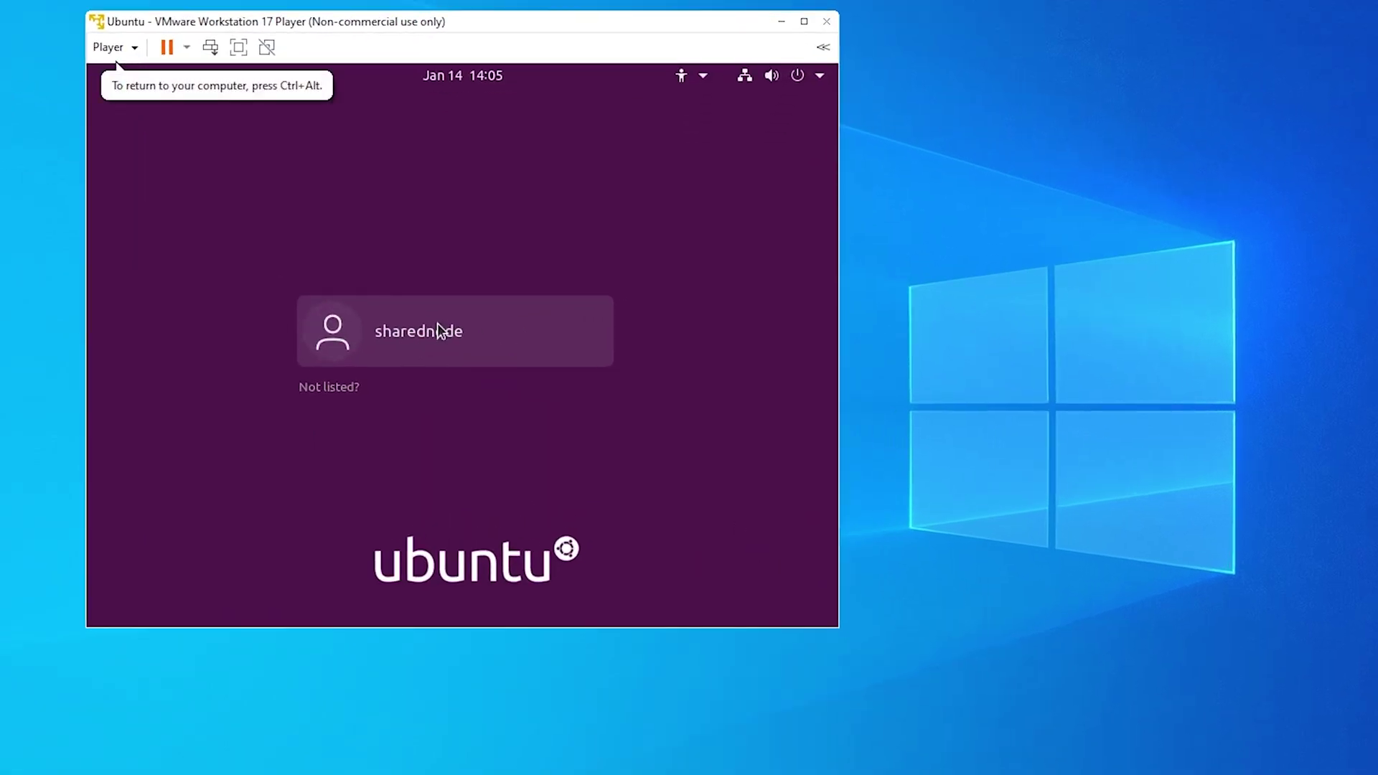
{"action": "left_click", "coordinate": [437, 324]}
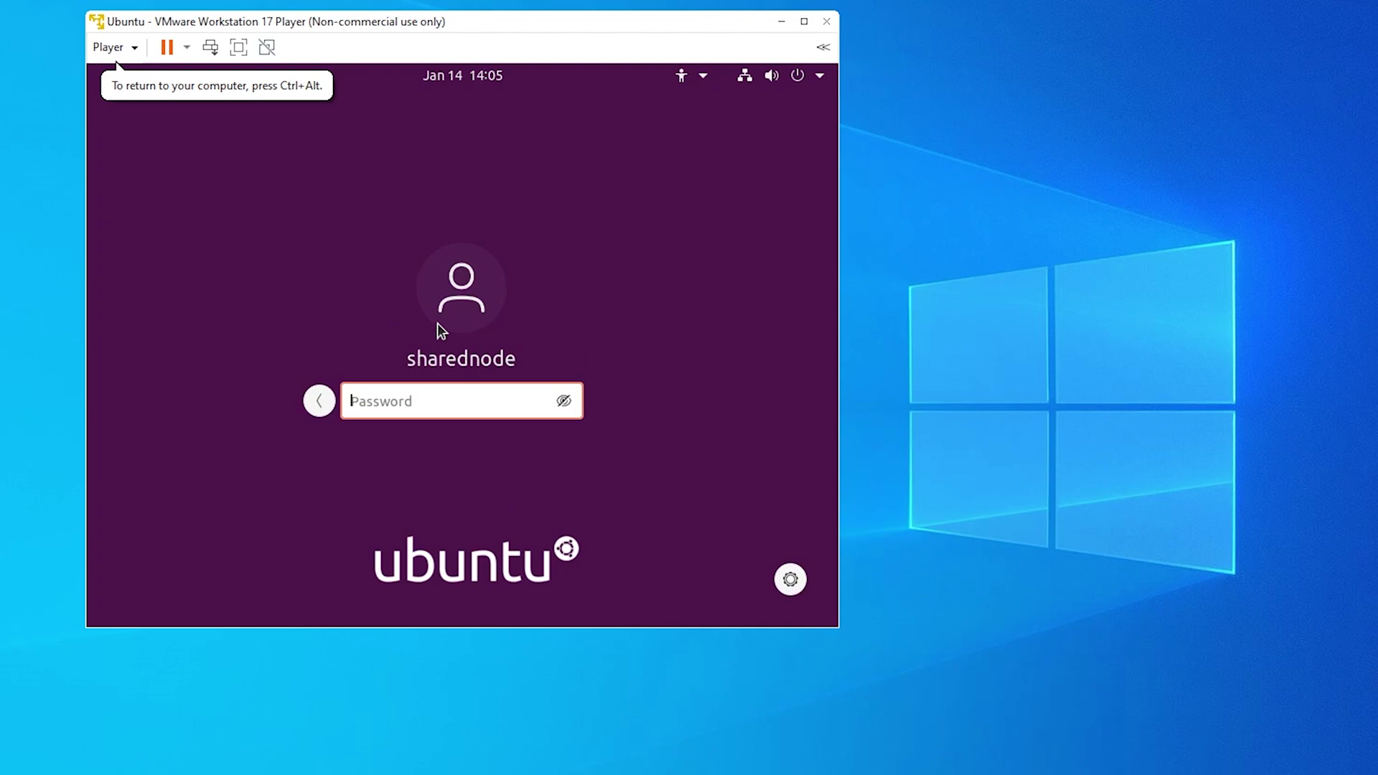
{"action": "key", "text": "Return"}
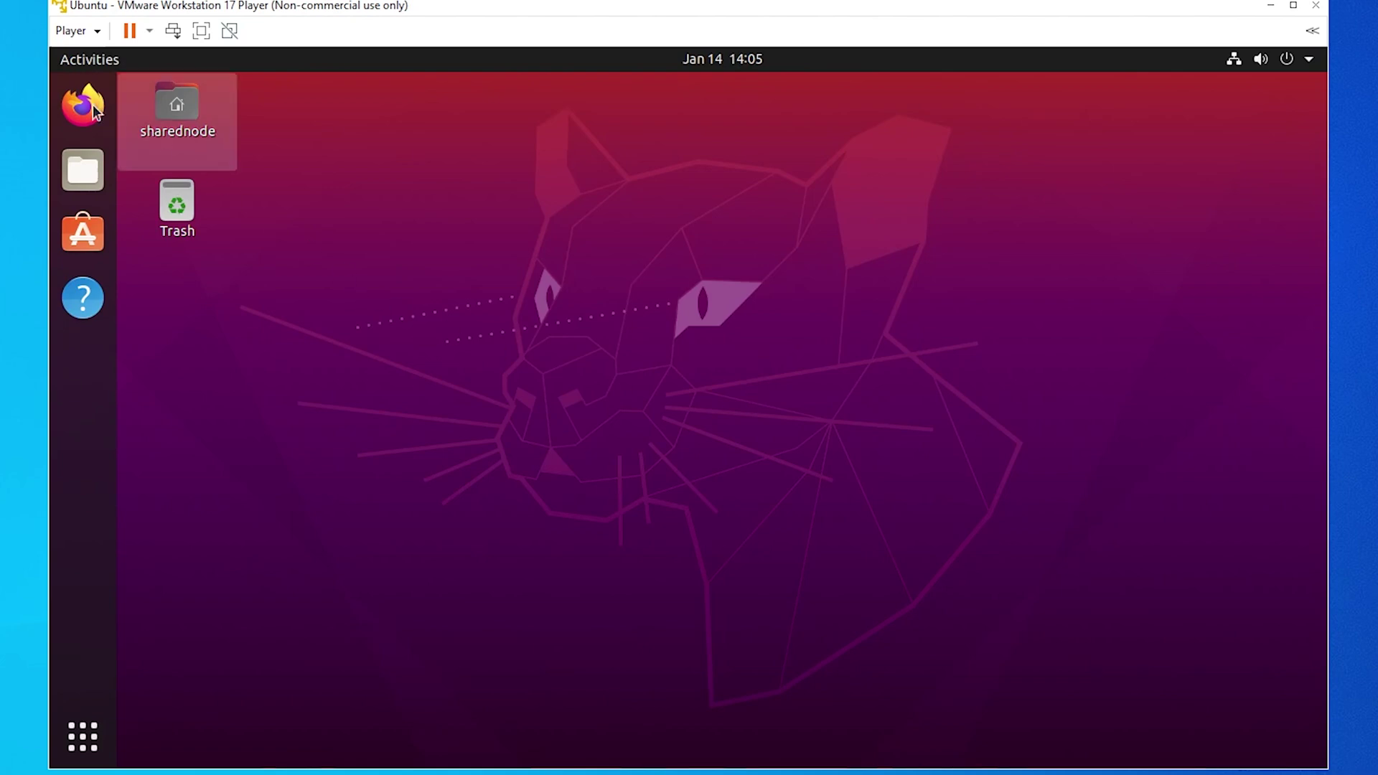
{"action": "left_click", "coordinate": [82, 106]}
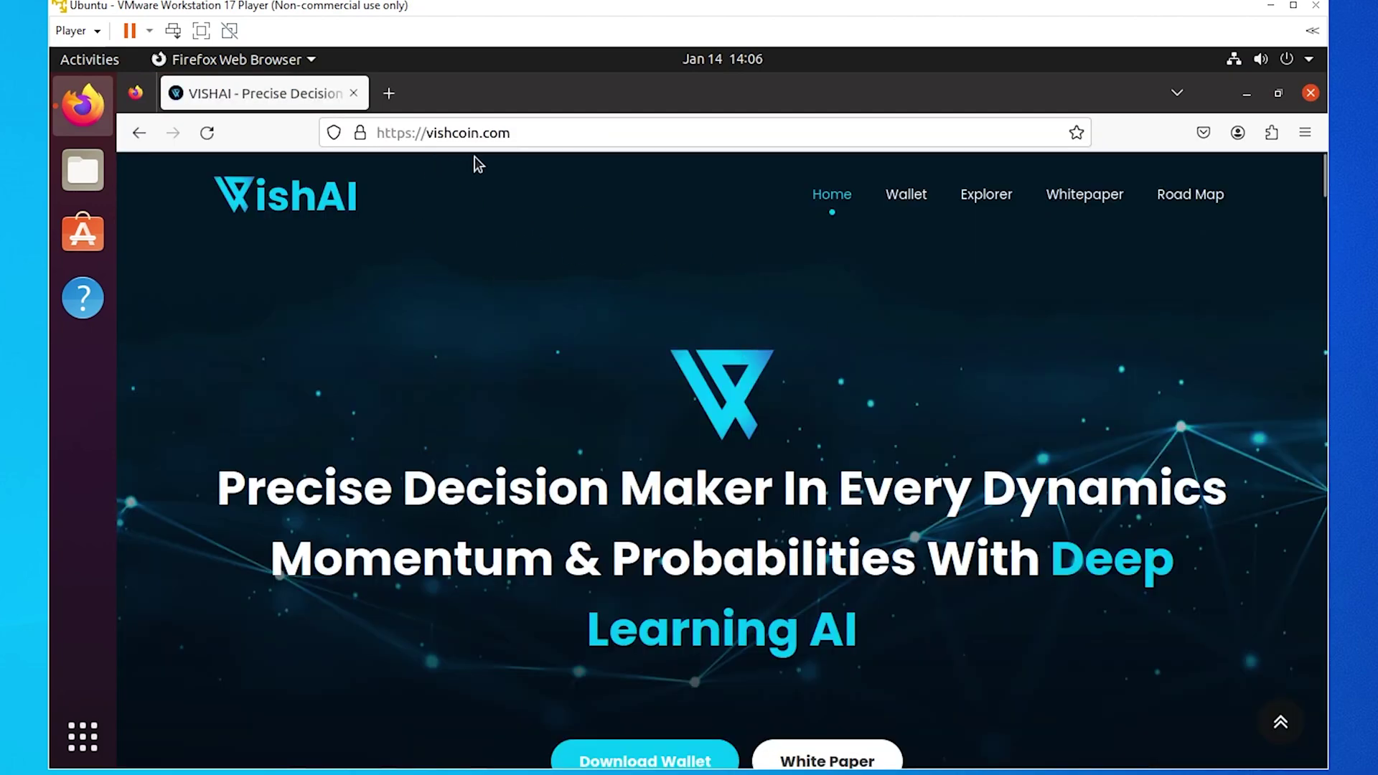
Download x86_64-linux-gnu_v1.2.0.8.tar.gz via the site's Wallet > Ubuntu Wallet GitHub releases page
{"action": "left_click", "coordinate": [906, 196]}
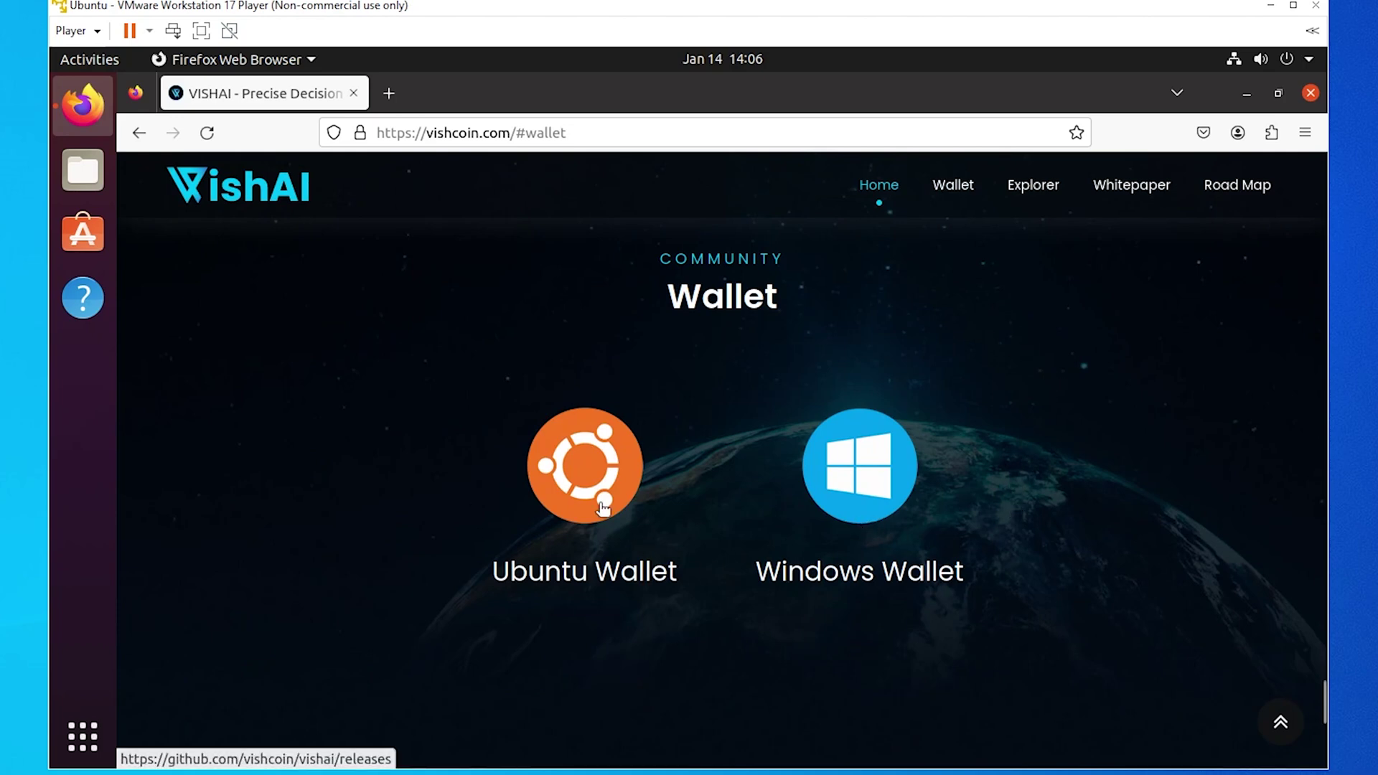
{"action": "left_click", "coordinate": [587, 483]}
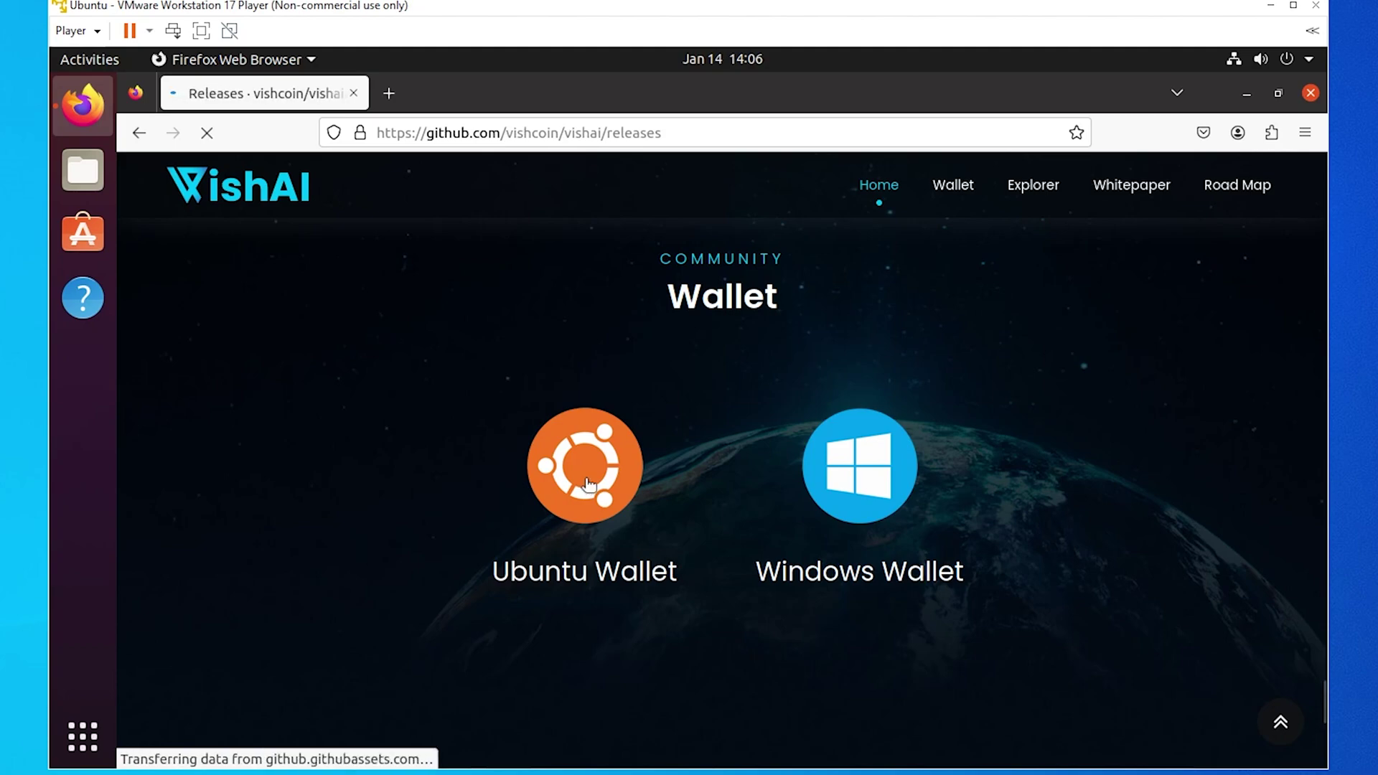
{"action": "scroll", "coordinate": [807, 442], "scroll_direction": "down", "scroll_amount": 3}
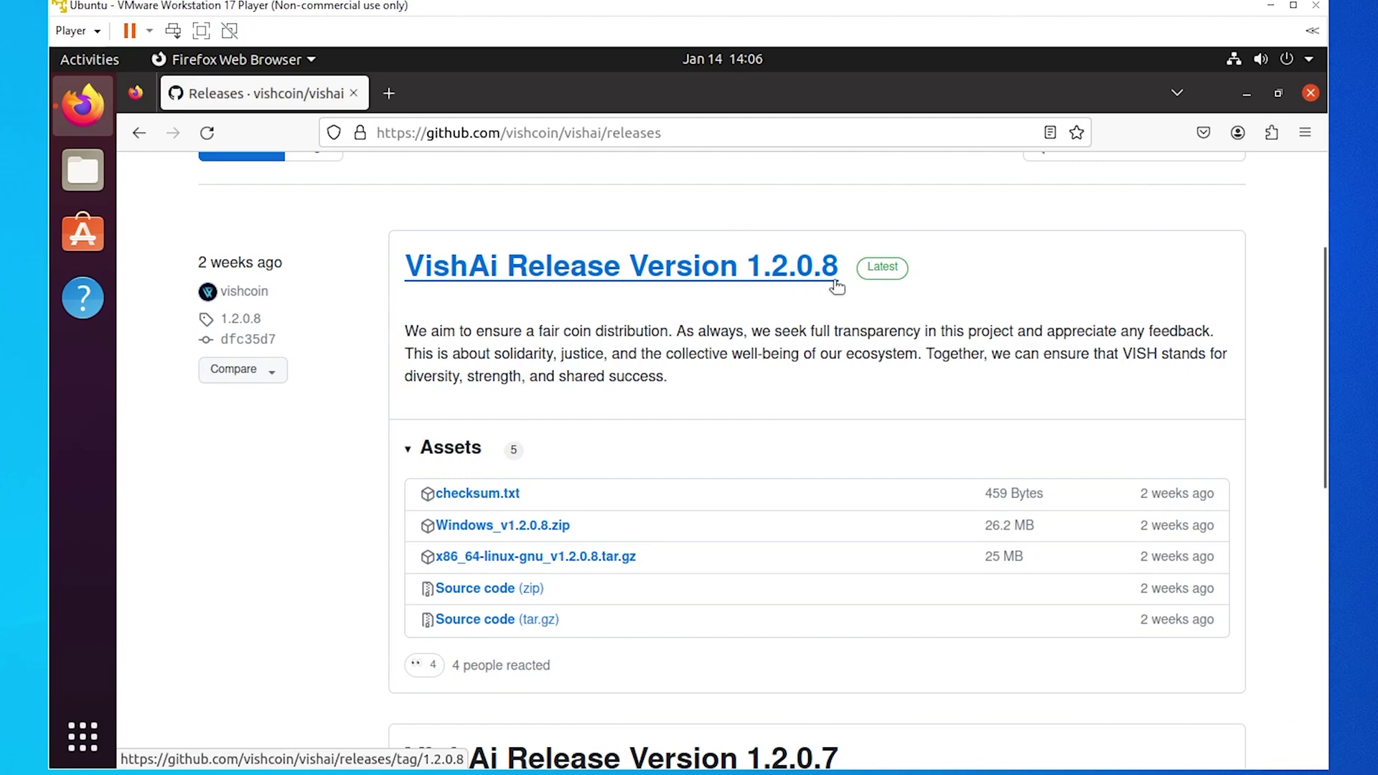
{"action": "left_click", "coordinate": [502, 561]}
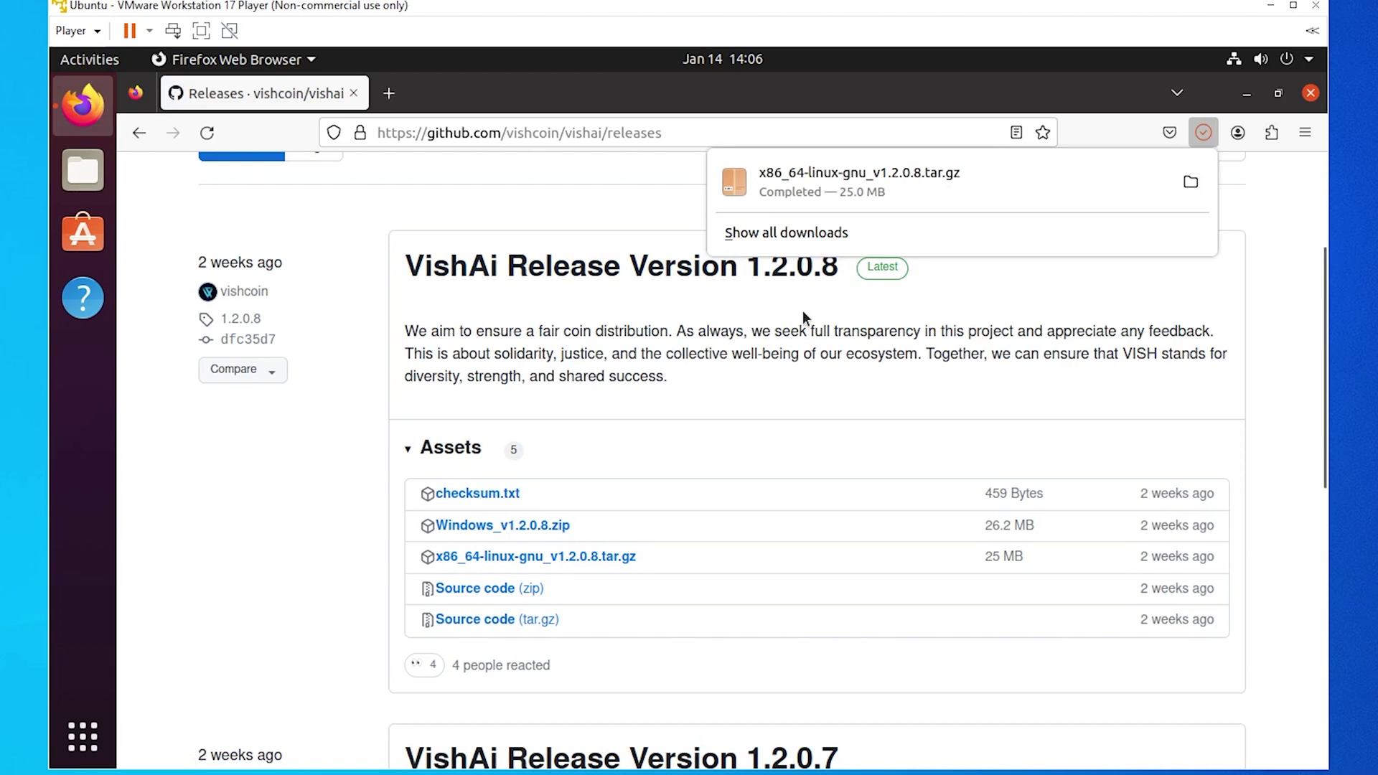
Open the downloaded wallet archive from its folder and close Firefox
{"action": "left_click", "coordinate": [1192, 183]}
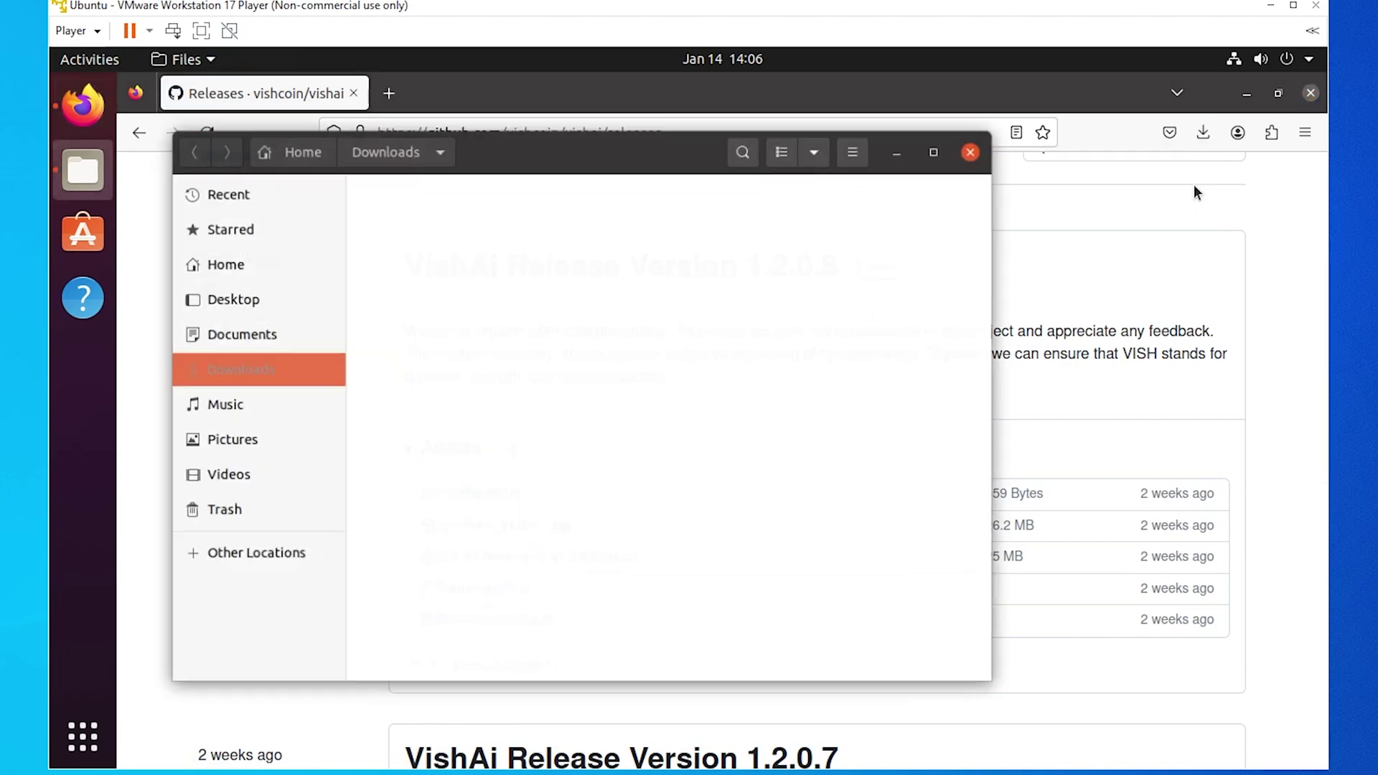
{"action": "left_click", "coordinate": [1311, 93]}
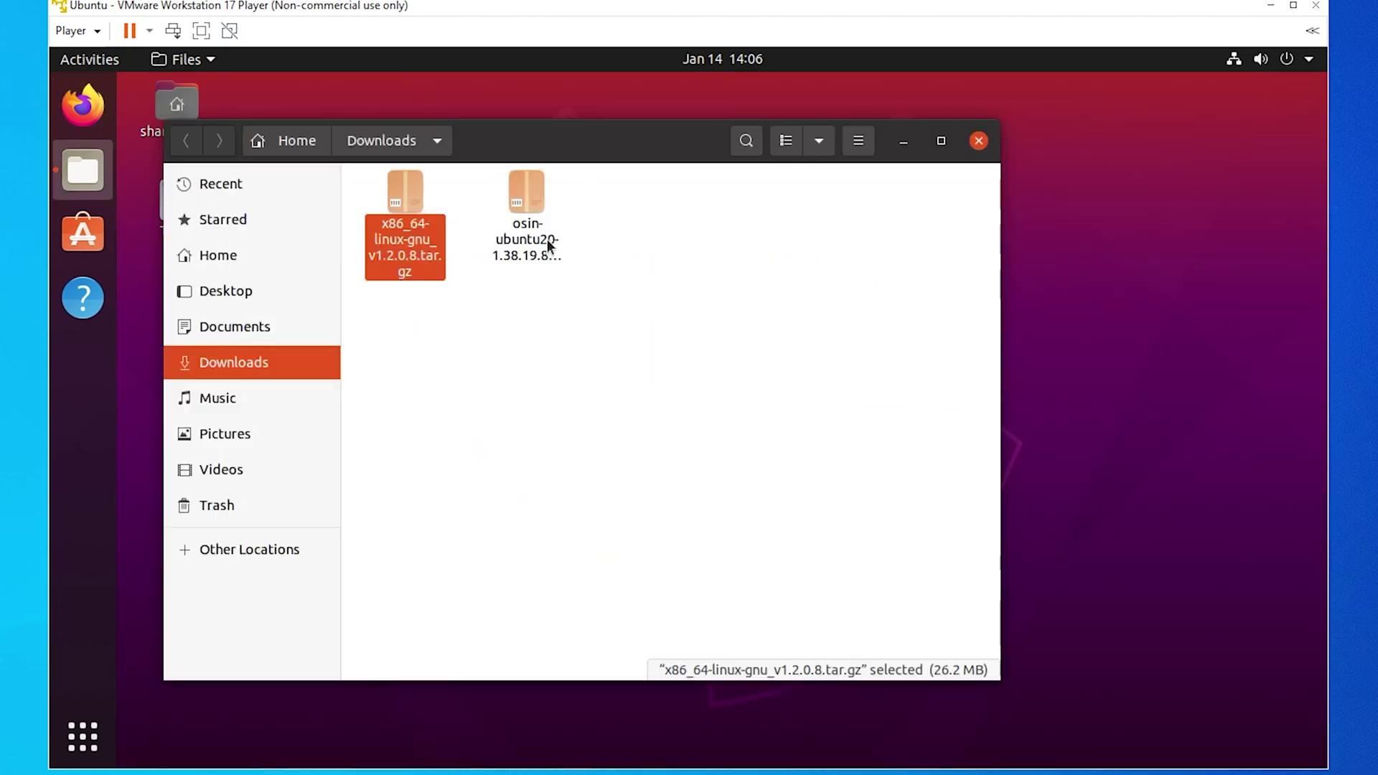
{"action": "double_click", "coordinate": [411, 191]}
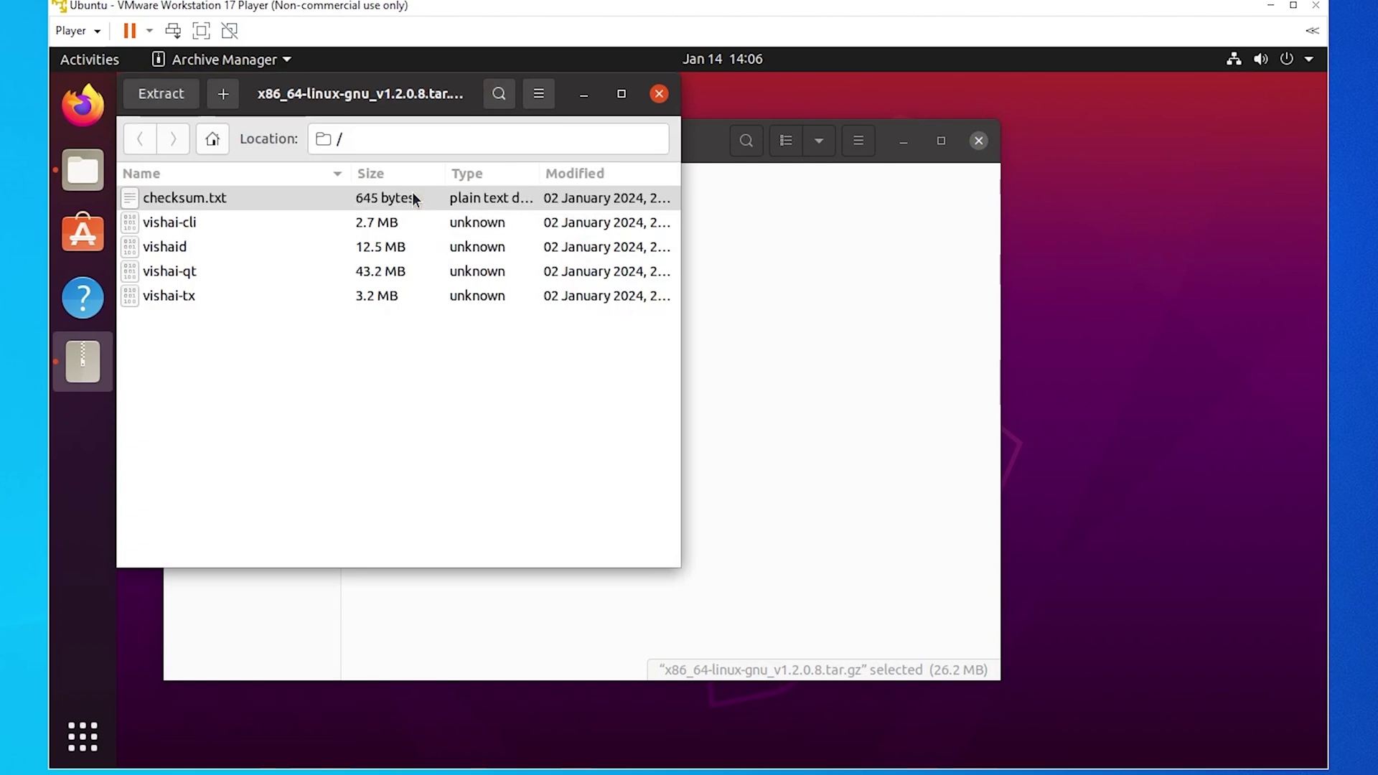
Extract vishai-qt from the archive into Documents and show the extracted files
{"action": "left_click", "coordinate": [167, 271]}
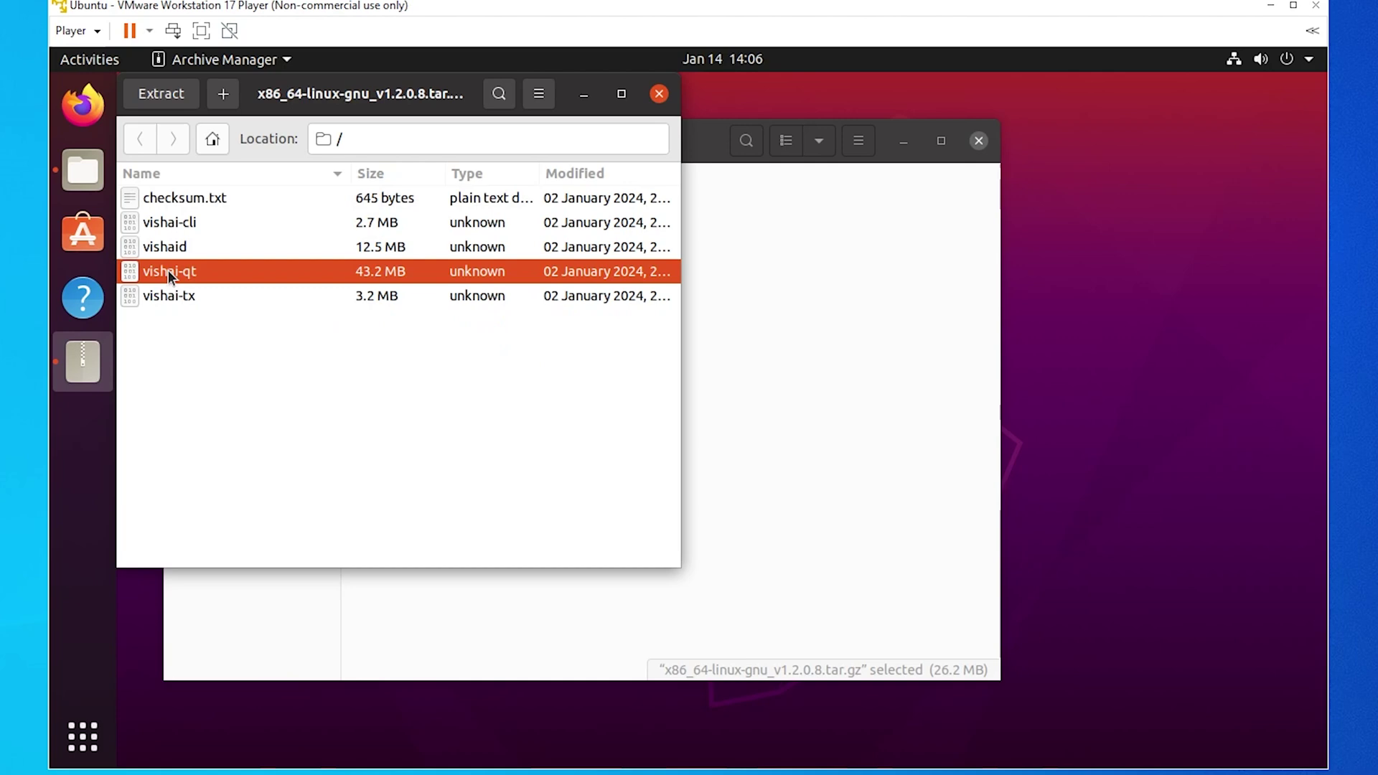
{"action": "left_click", "coordinate": [161, 94]}
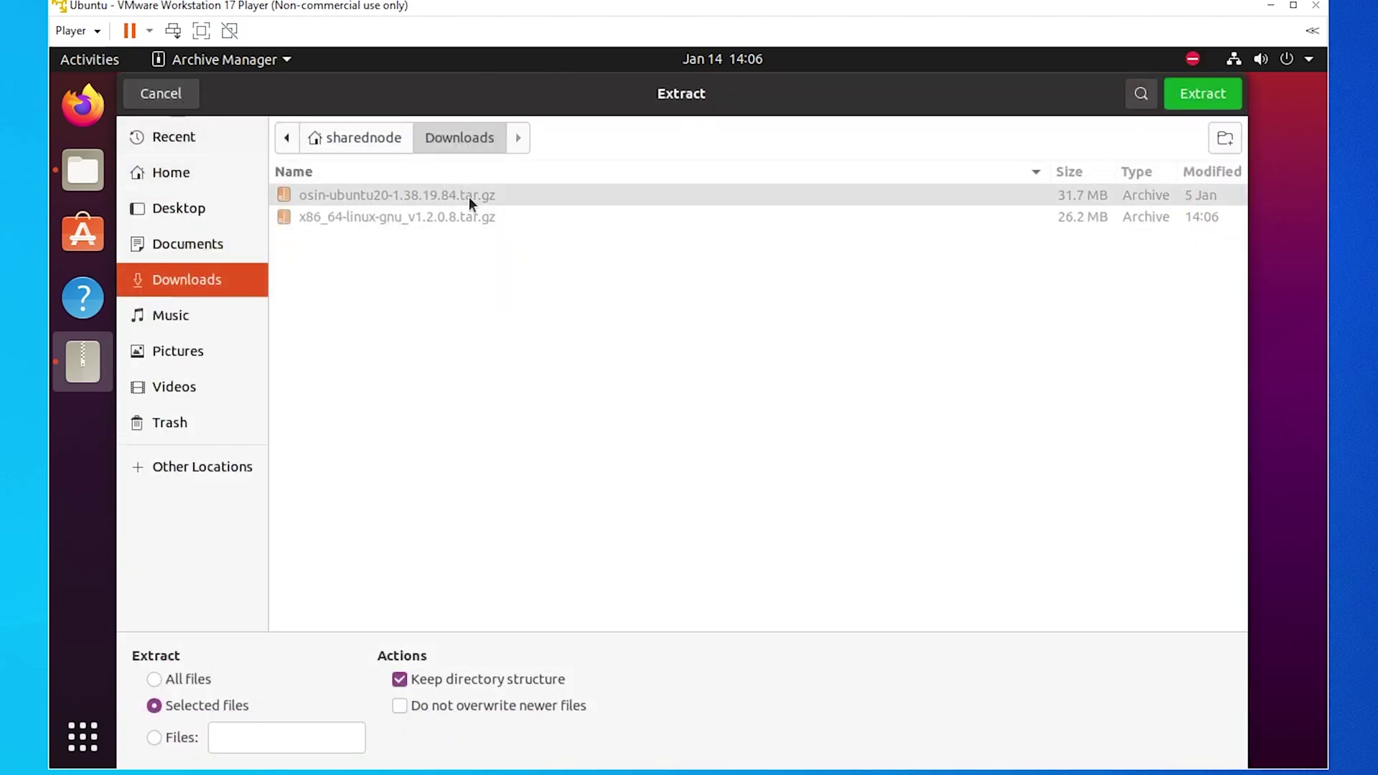
{"action": "left_click", "coordinate": [188, 246]}
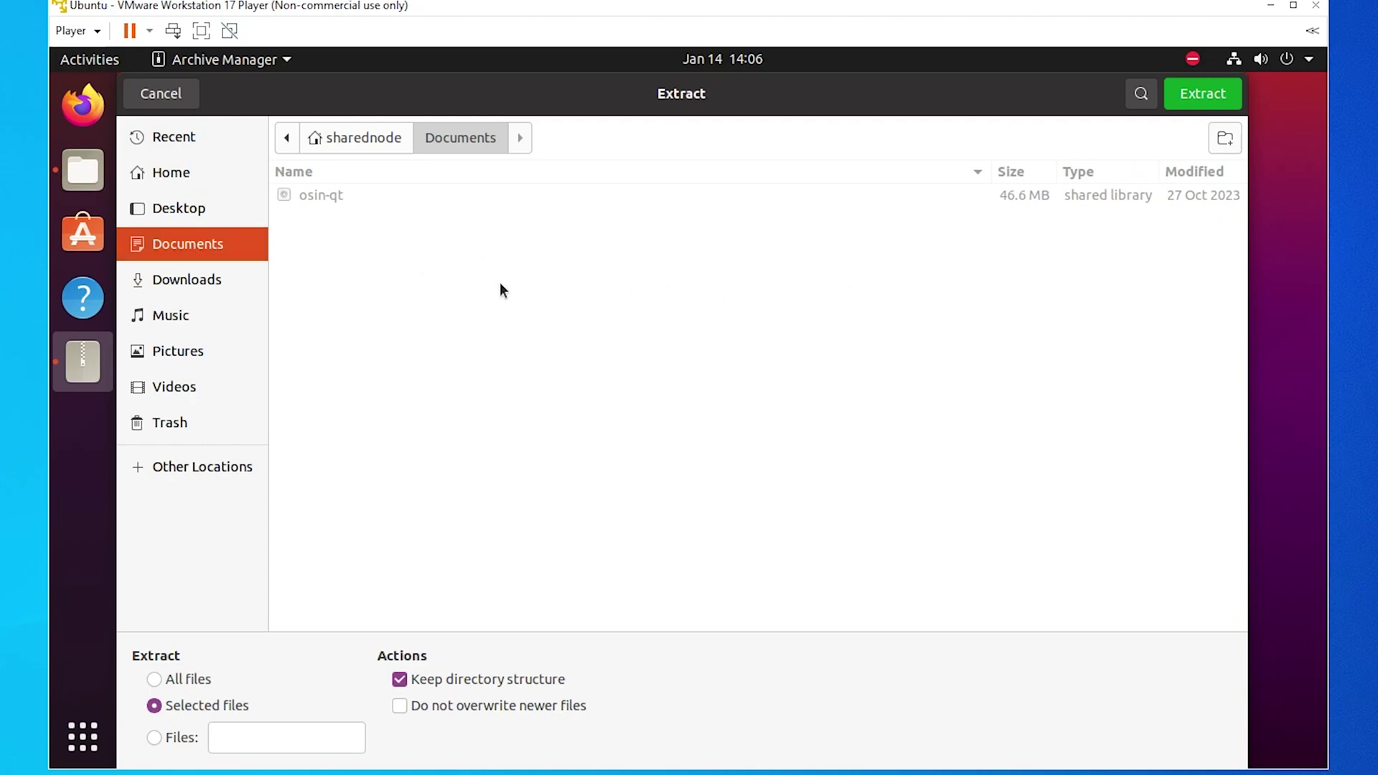
{"action": "left_click", "coordinate": [1224, 100]}
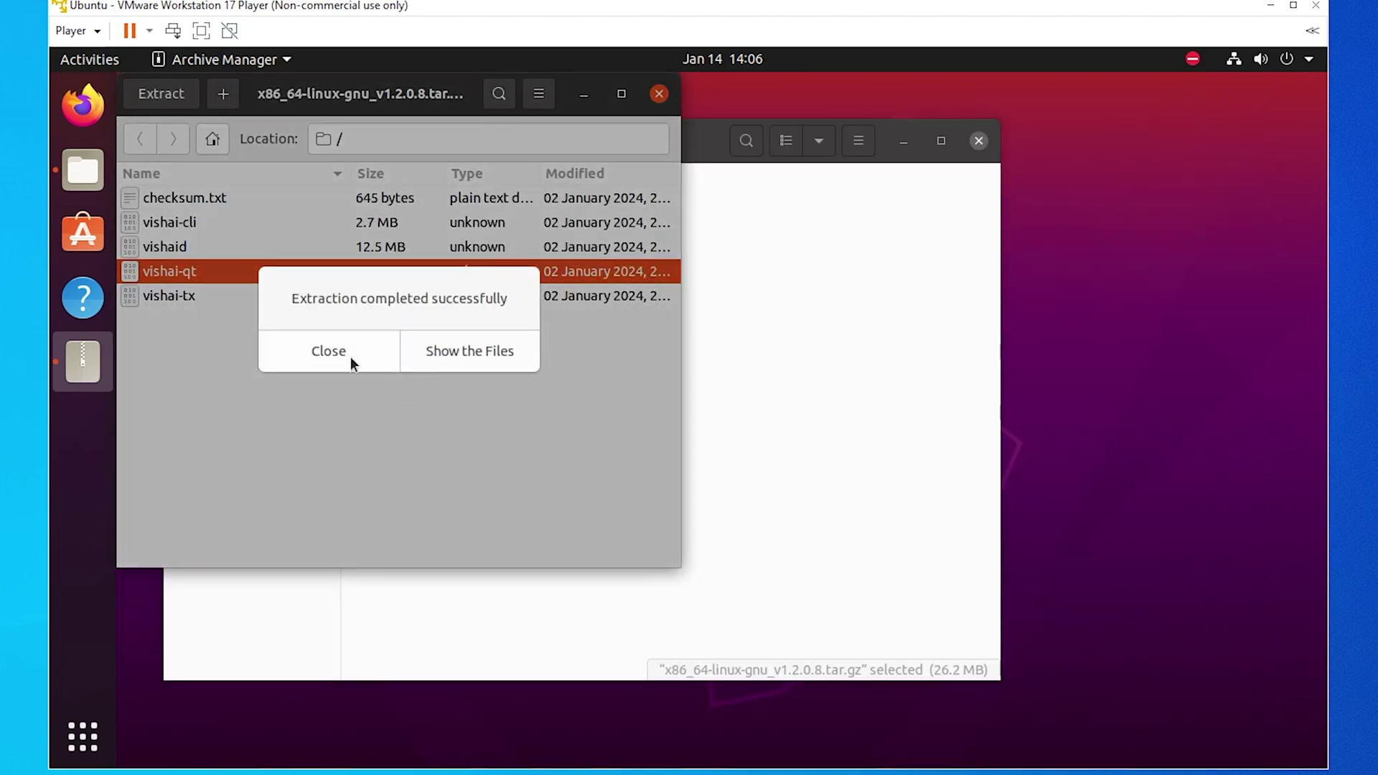
{"action": "left_click", "coordinate": [475, 355]}
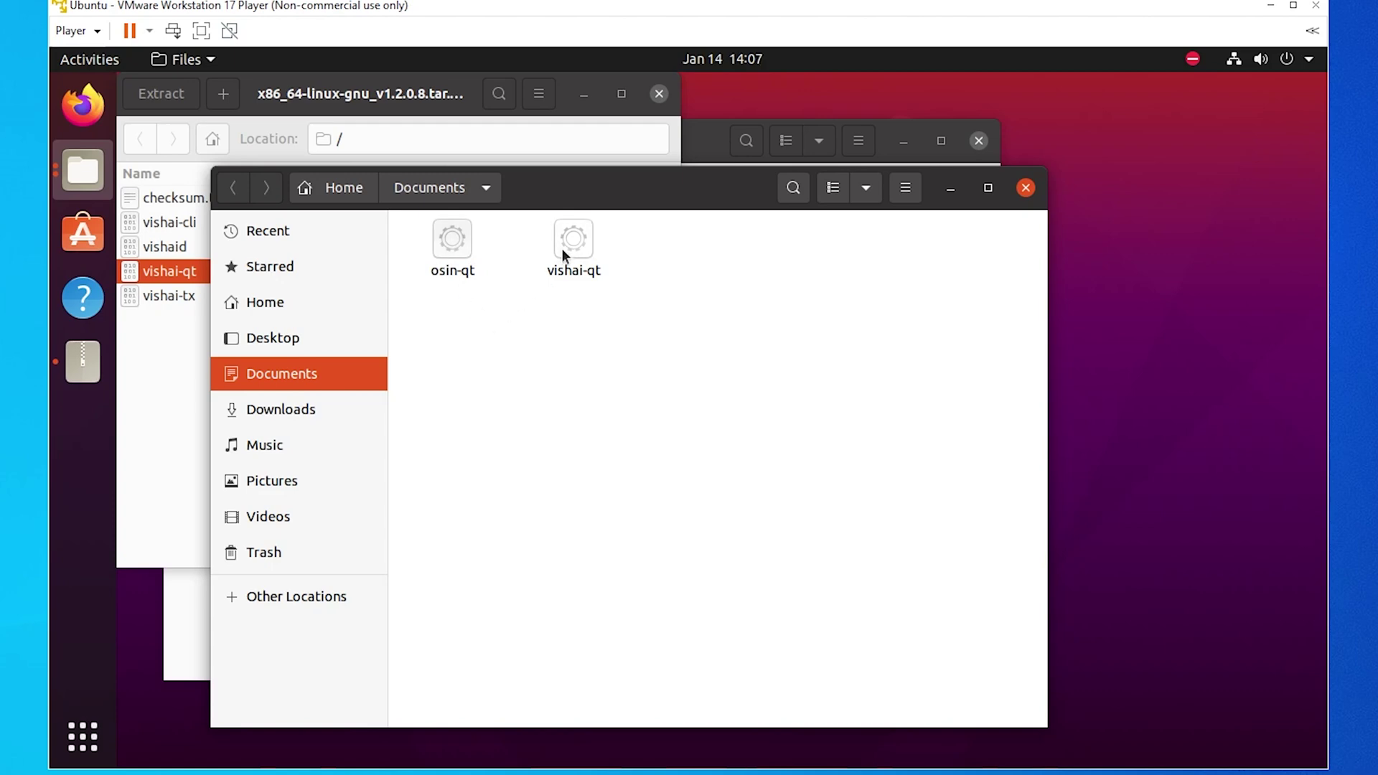
Close the archive and Downloads windows and open a Terminal
{"action": "left_click", "coordinate": [570, 269]}
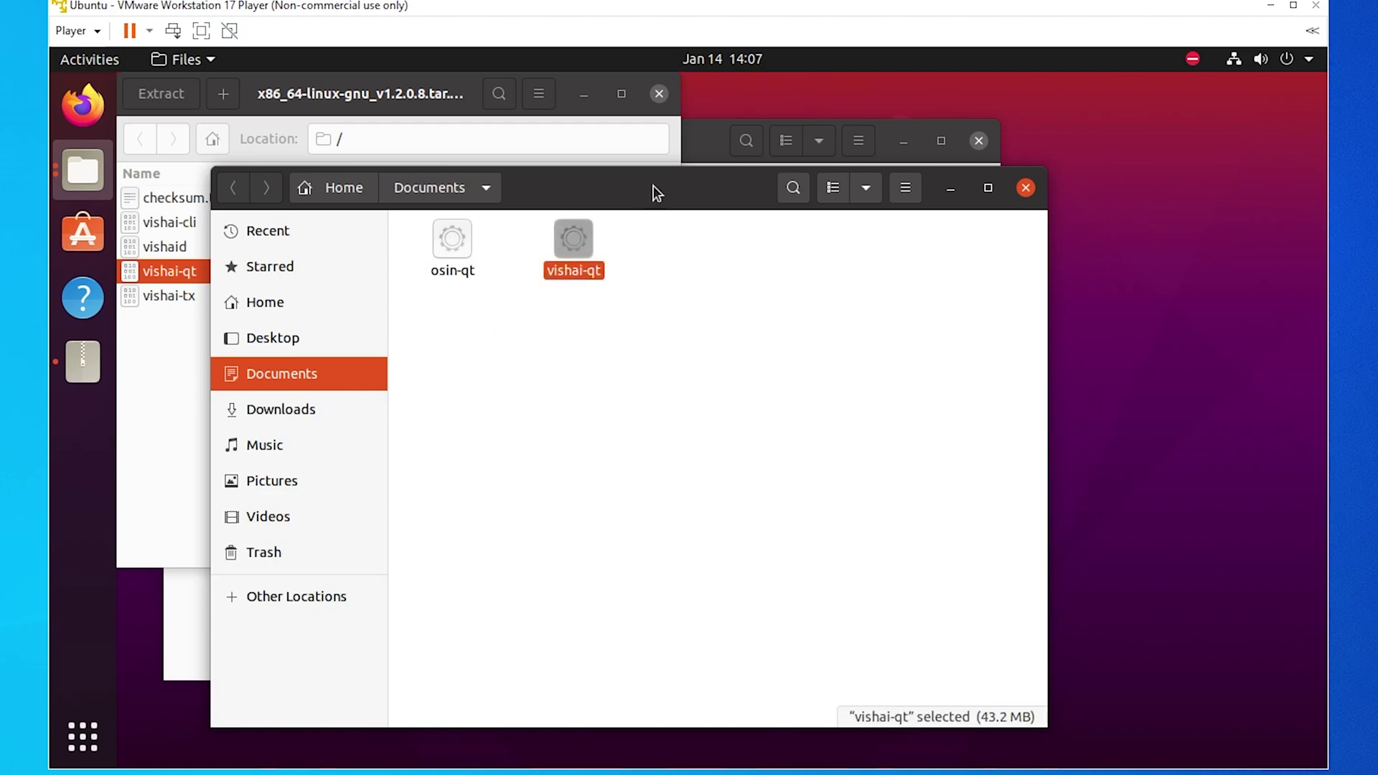
{"action": "left_click", "coordinate": [658, 94]}
{"action": "left_click", "coordinate": [979, 141]}
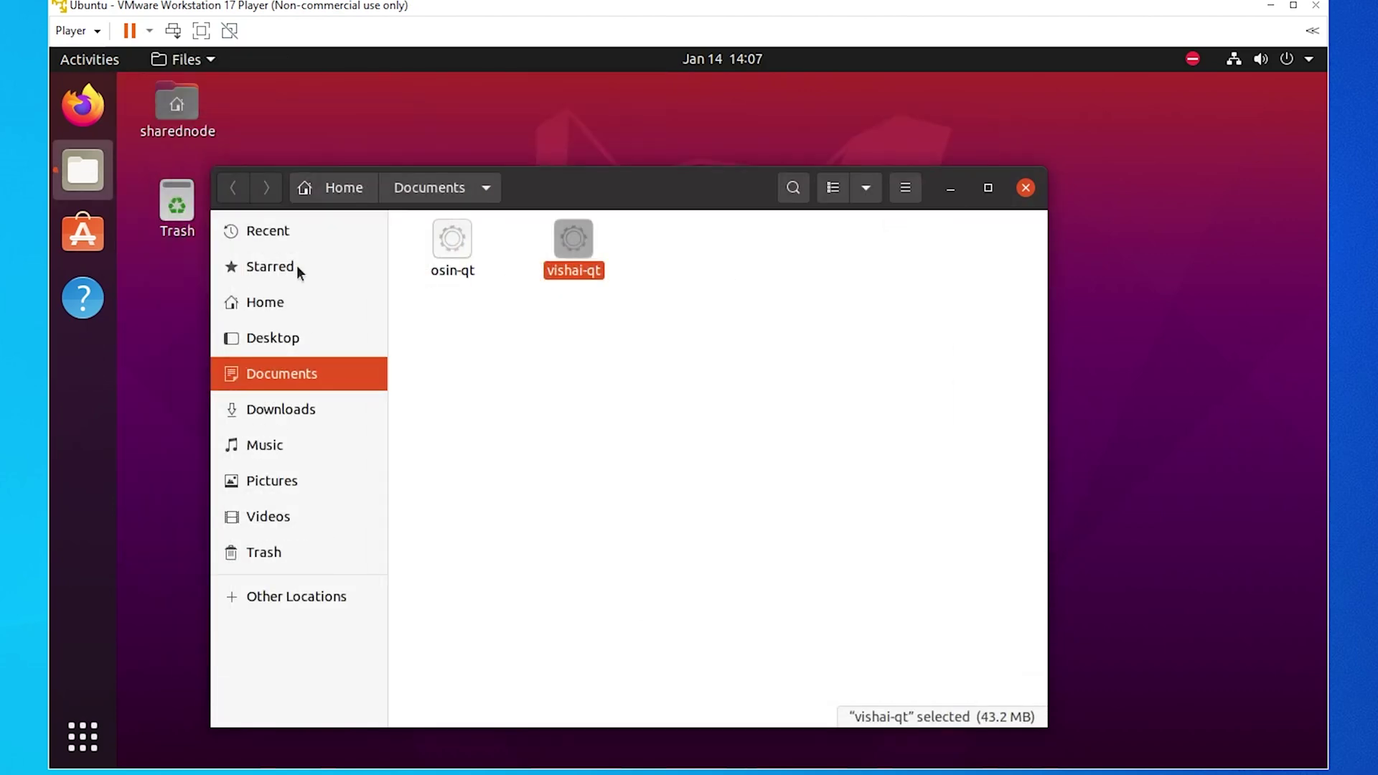
{"action": "left_click", "coordinate": [101, 736]}
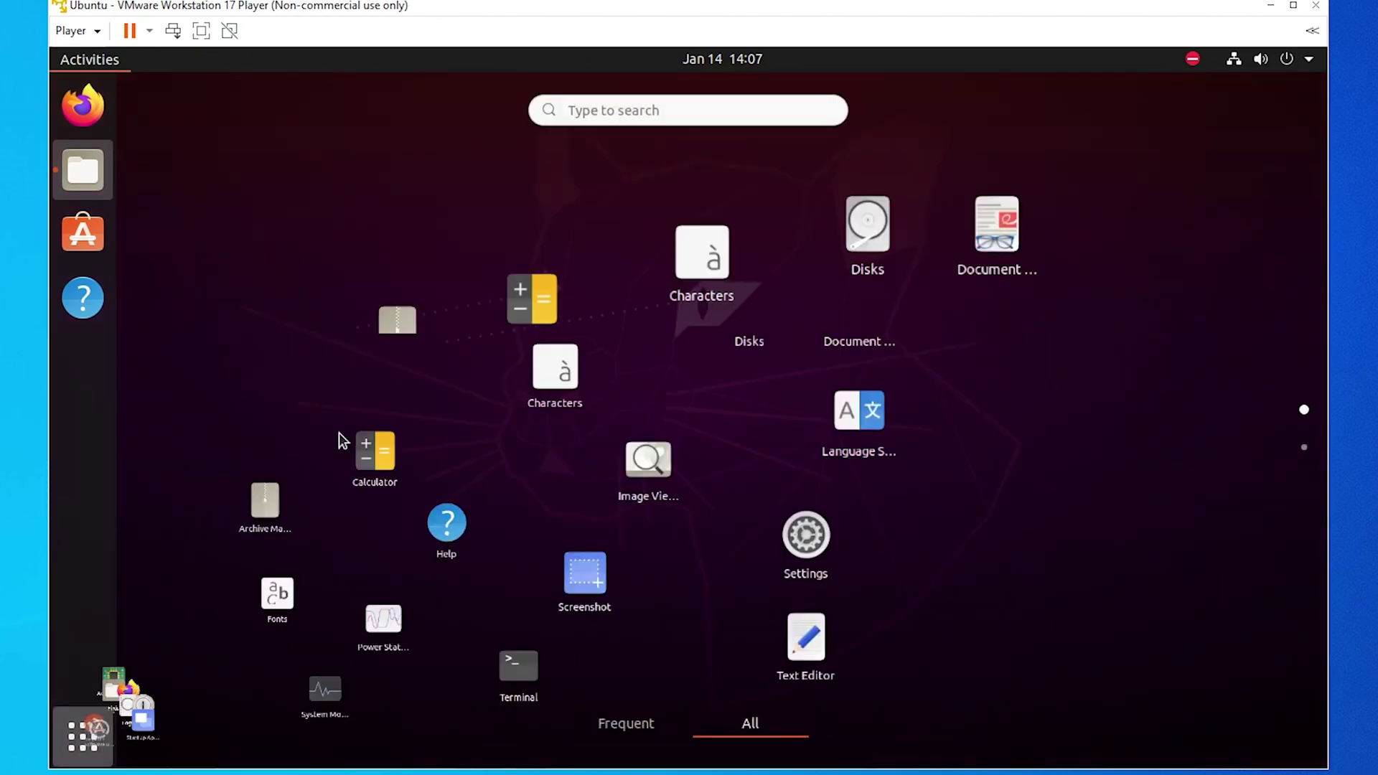
{"action": "left_click", "coordinate": [892, 620]}
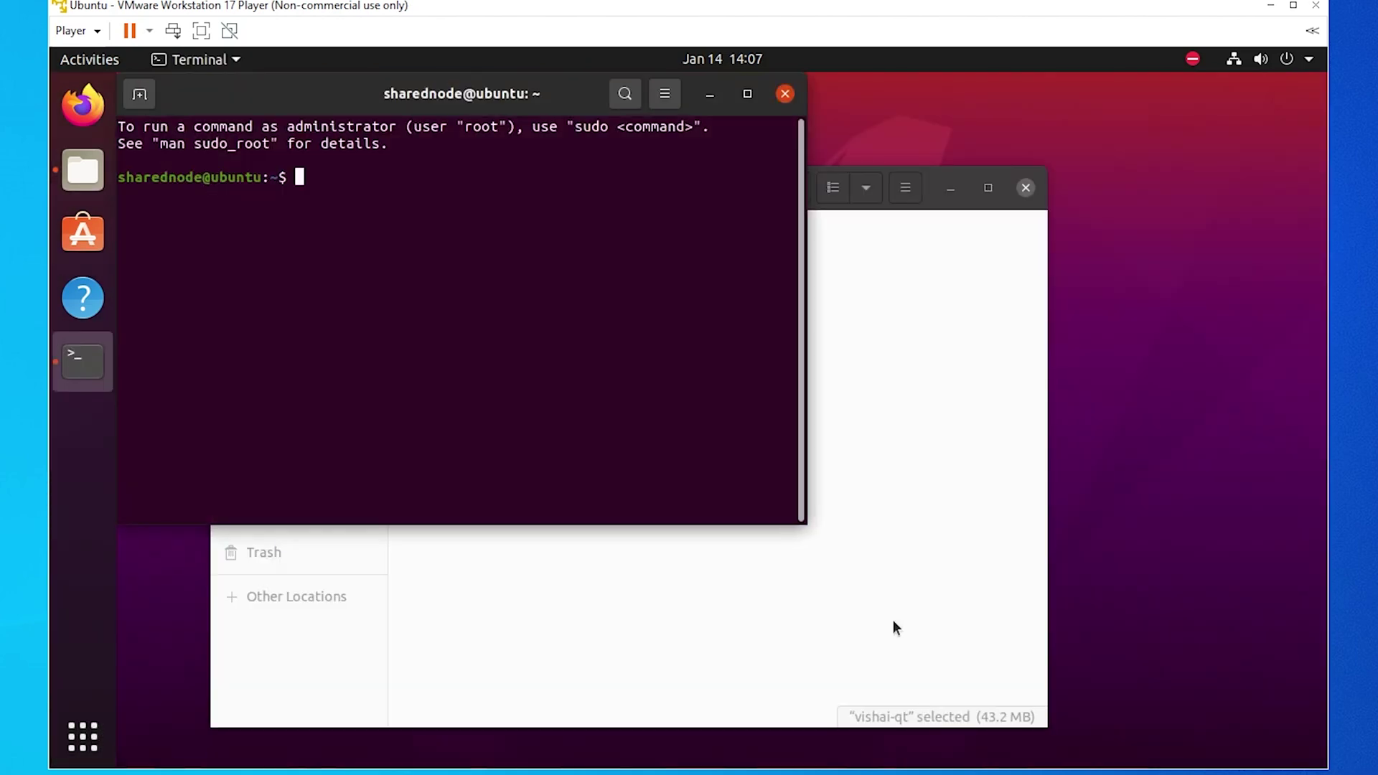
{"action": "left_click", "coordinate": [892, 624]}
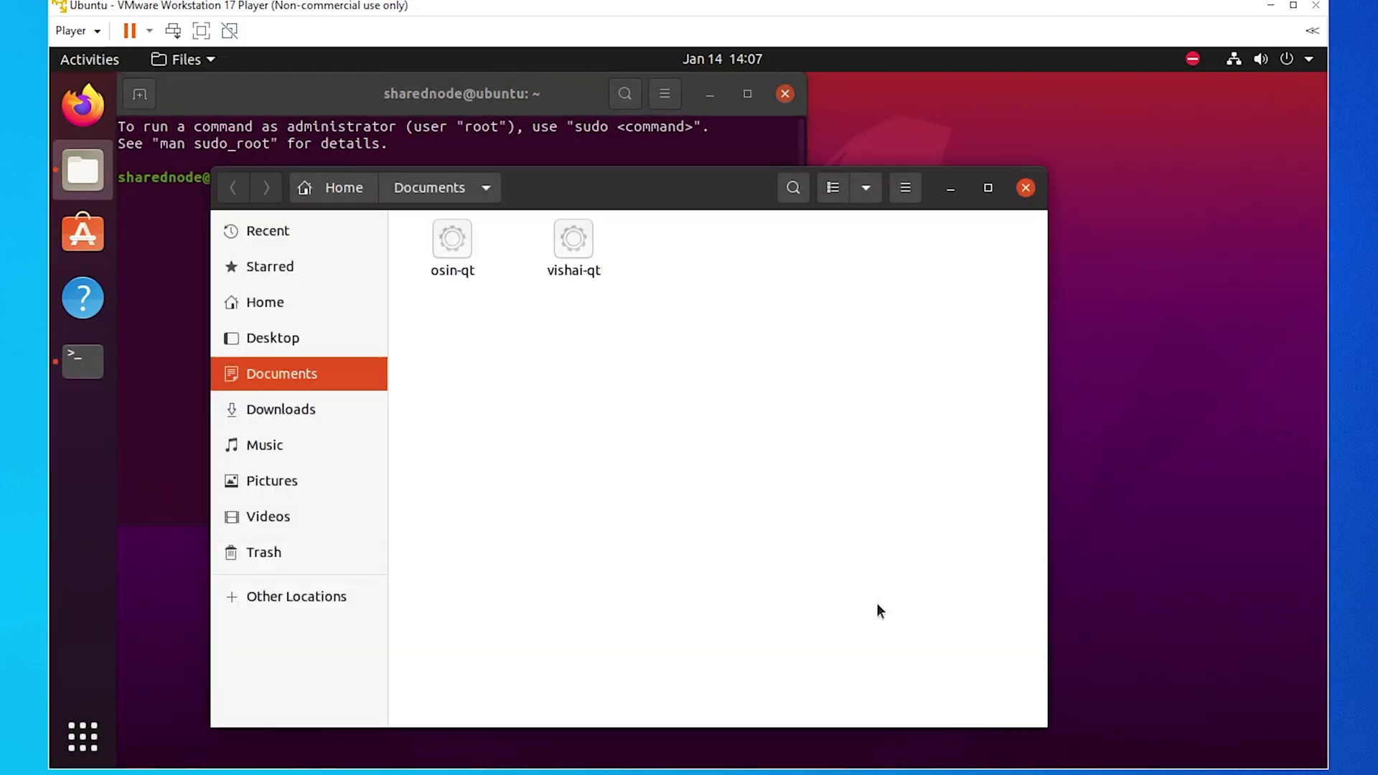
{"action": "left_click", "coordinate": [535, 93]}
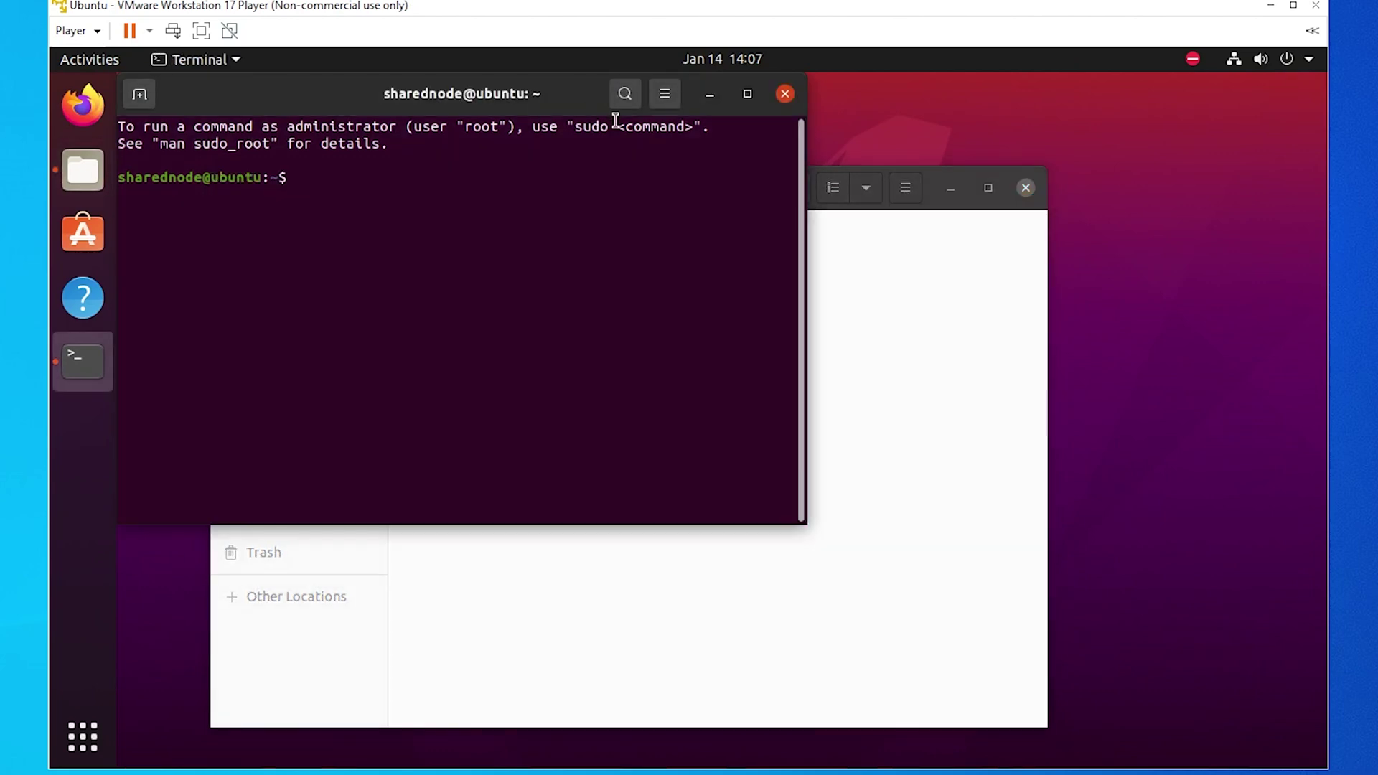
Change into the Documents folder and list its files
{"action": "type", "text": "cd Doc"}
{"action": "key", "text": "Tab"}
{"action": "key", "text": "Return"}
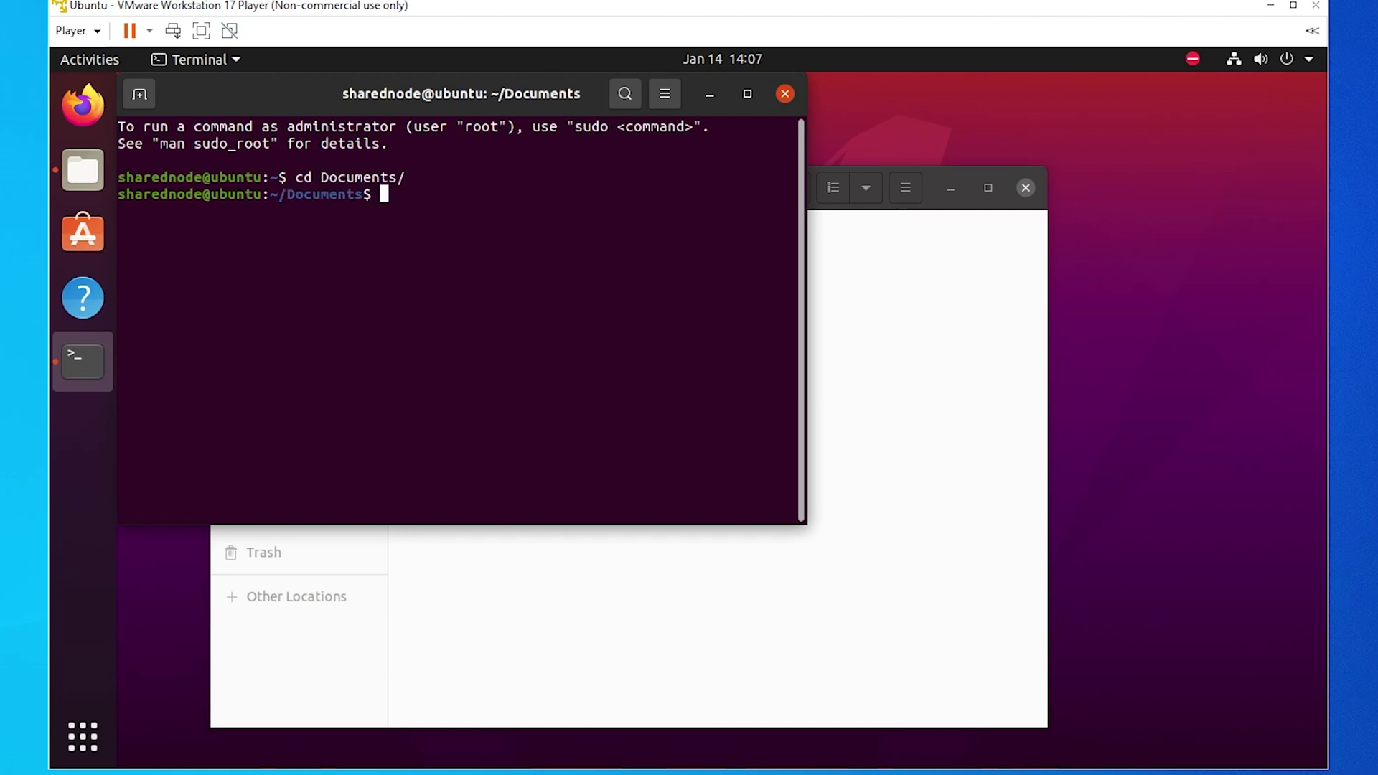
{"action": "type", "text": "ls"}
{"action": "key", "text": "Return"}
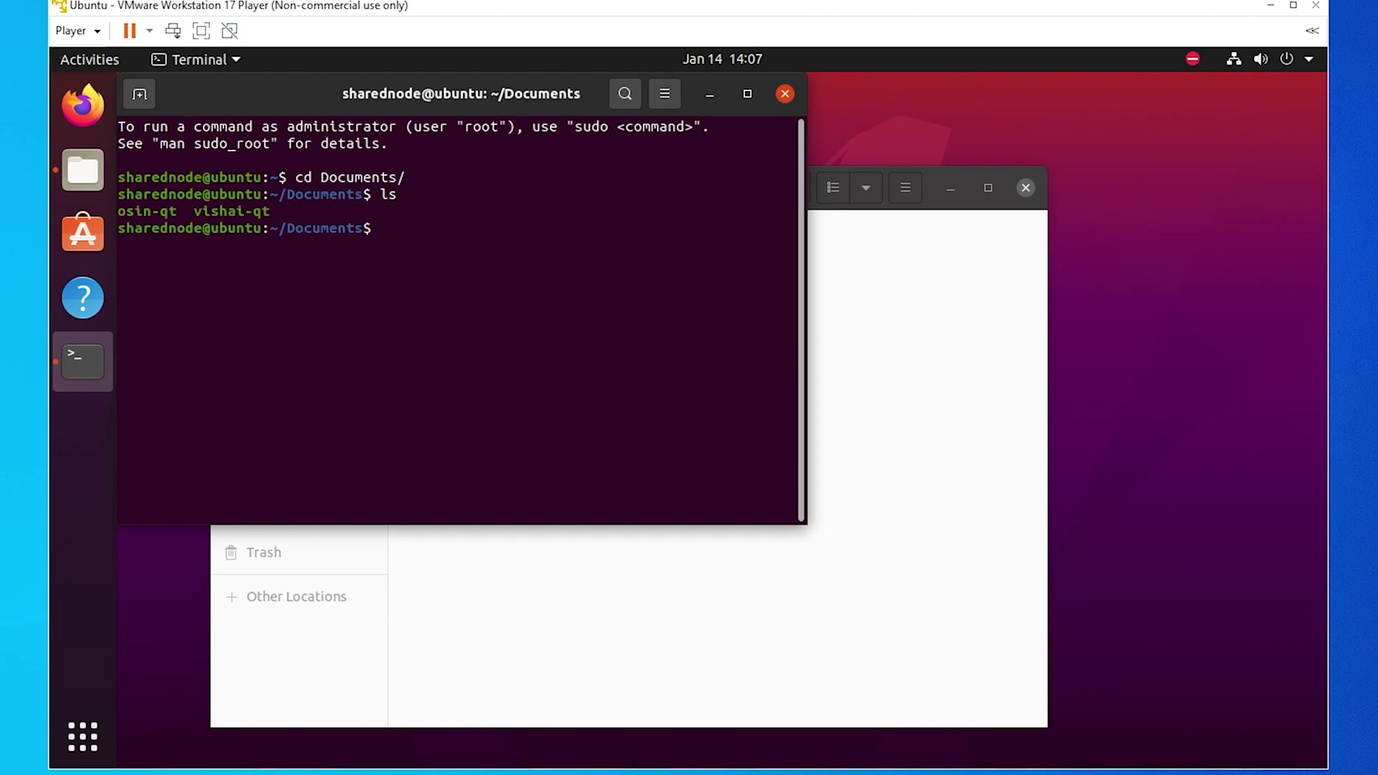
Make vishai-qt executable with chmod 777 and launch it with ./vishai-qt
{"action": "type", "text": "chmod"}
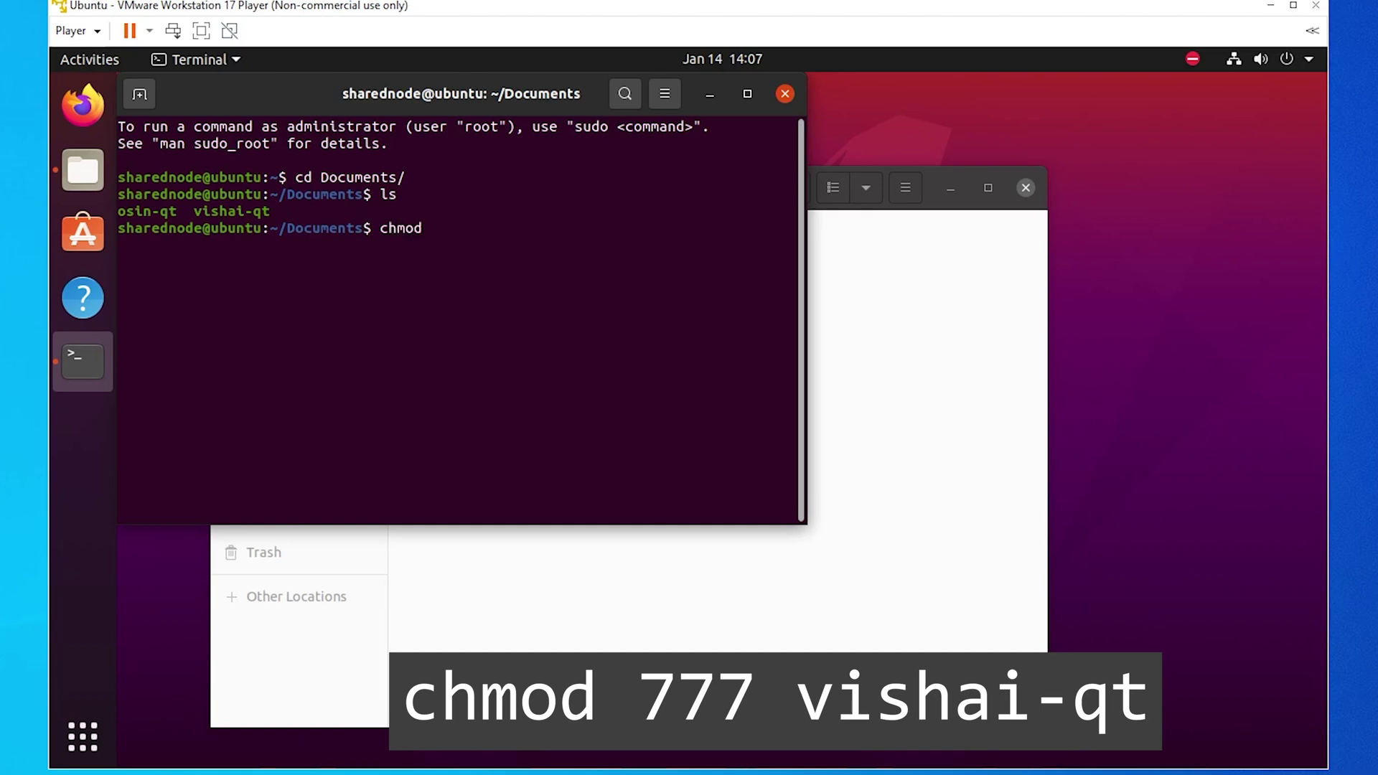
{"action": "type", "text": " 777 vis"}
{"action": "key", "text": "Tab"}
{"action": "key", "text": "Return"}
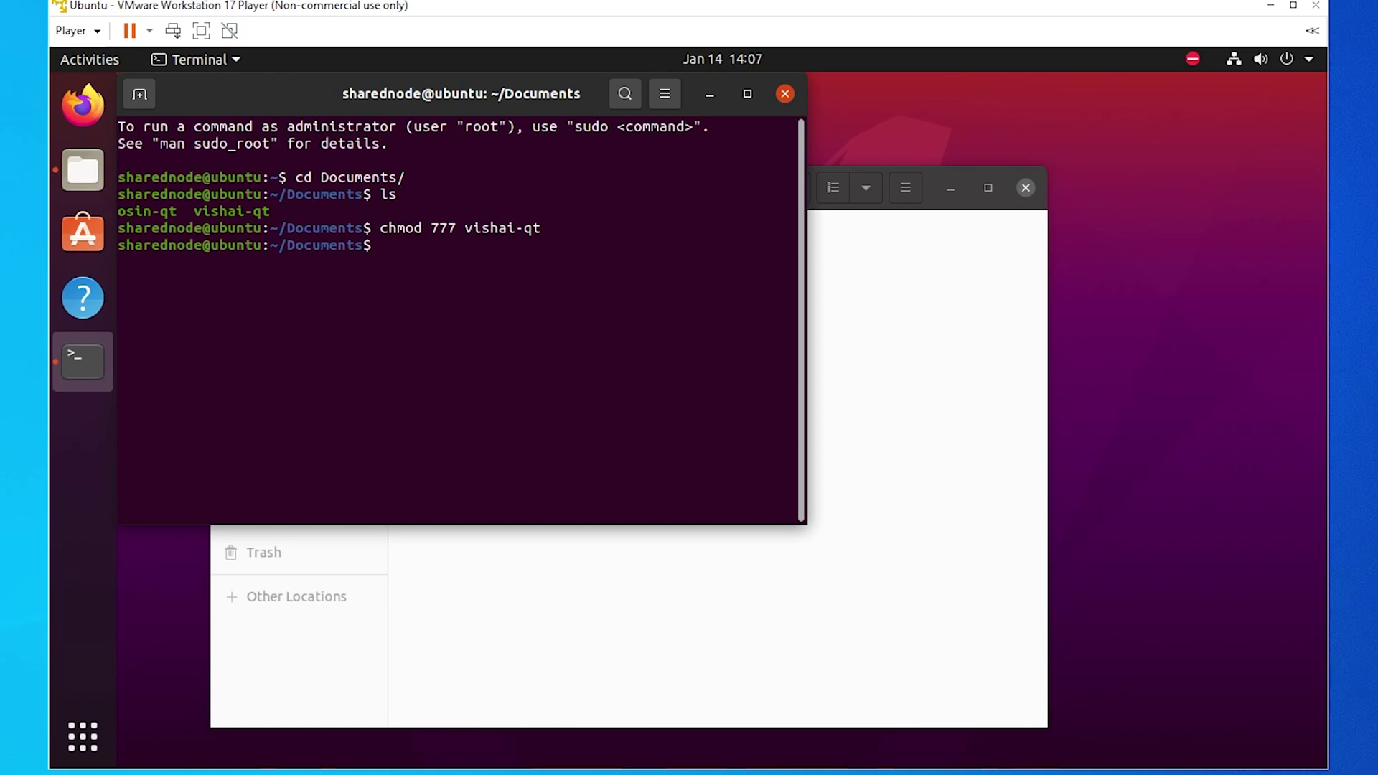
{"action": "type", "text": "./vis"}
{"action": "key", "text": "Tab"}
{"action": "key", "text": "Return"}
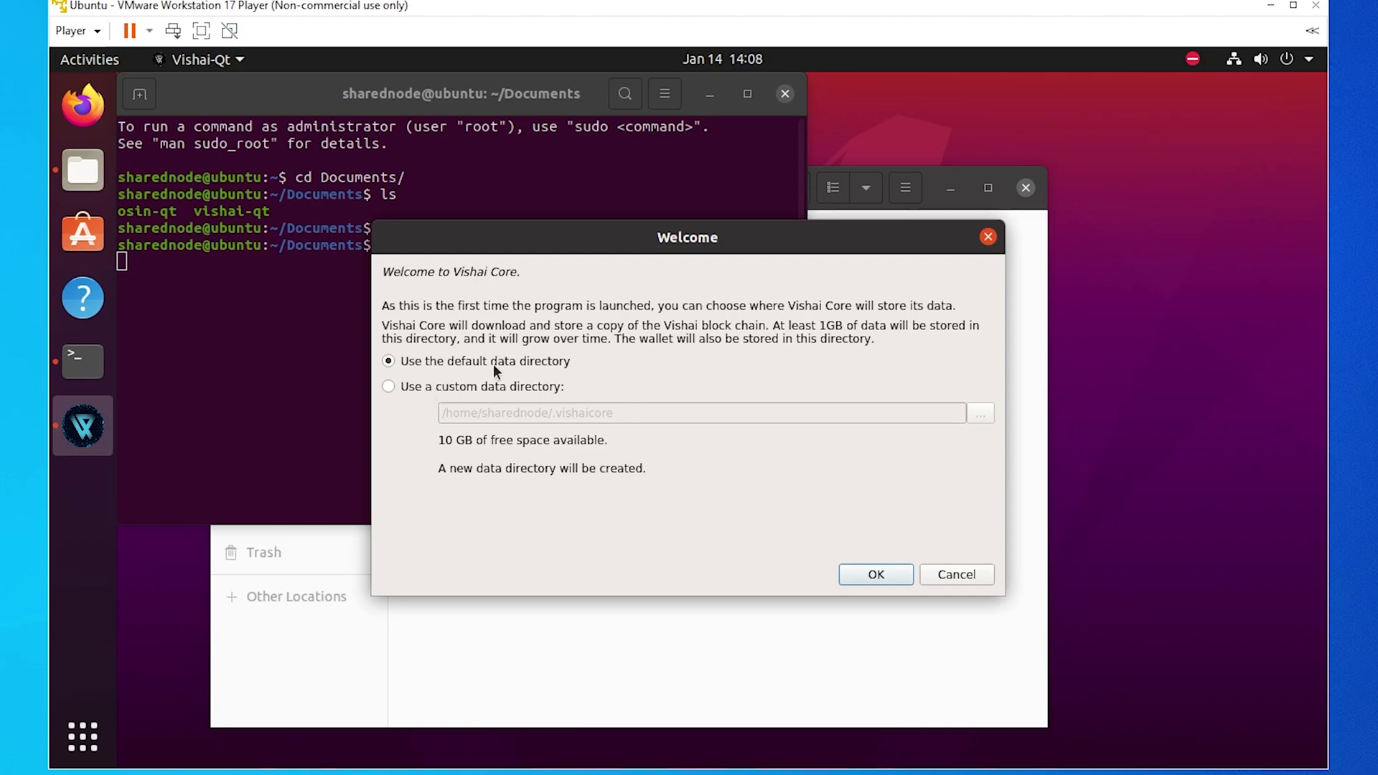
Keep the default data directory and confirm the Vishai Core Welcome dialog
{"action": "left_click", "coordinate": [884, 580]}
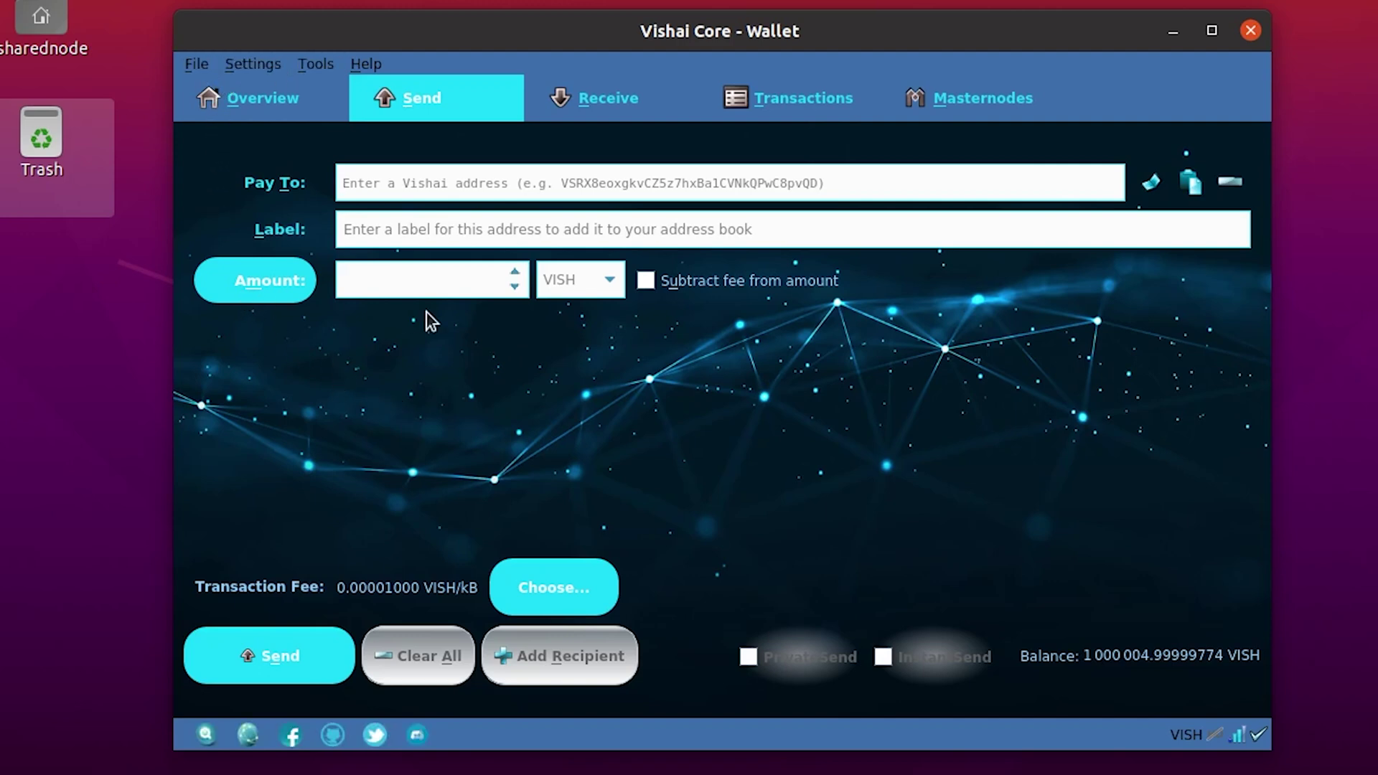
{"action": "left_click", "coordinate": [204, 72]}
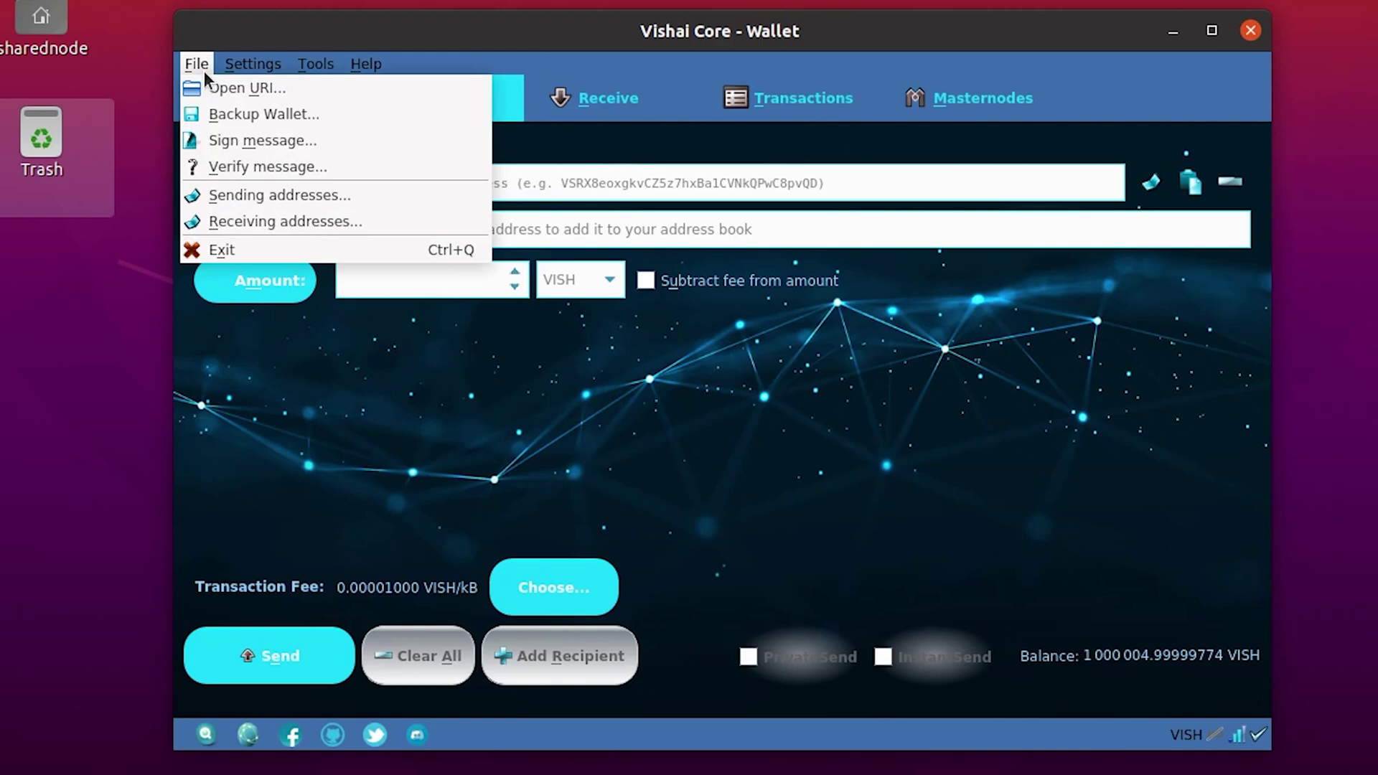
{"action": "left_click", "coordinate": [269, 114]}
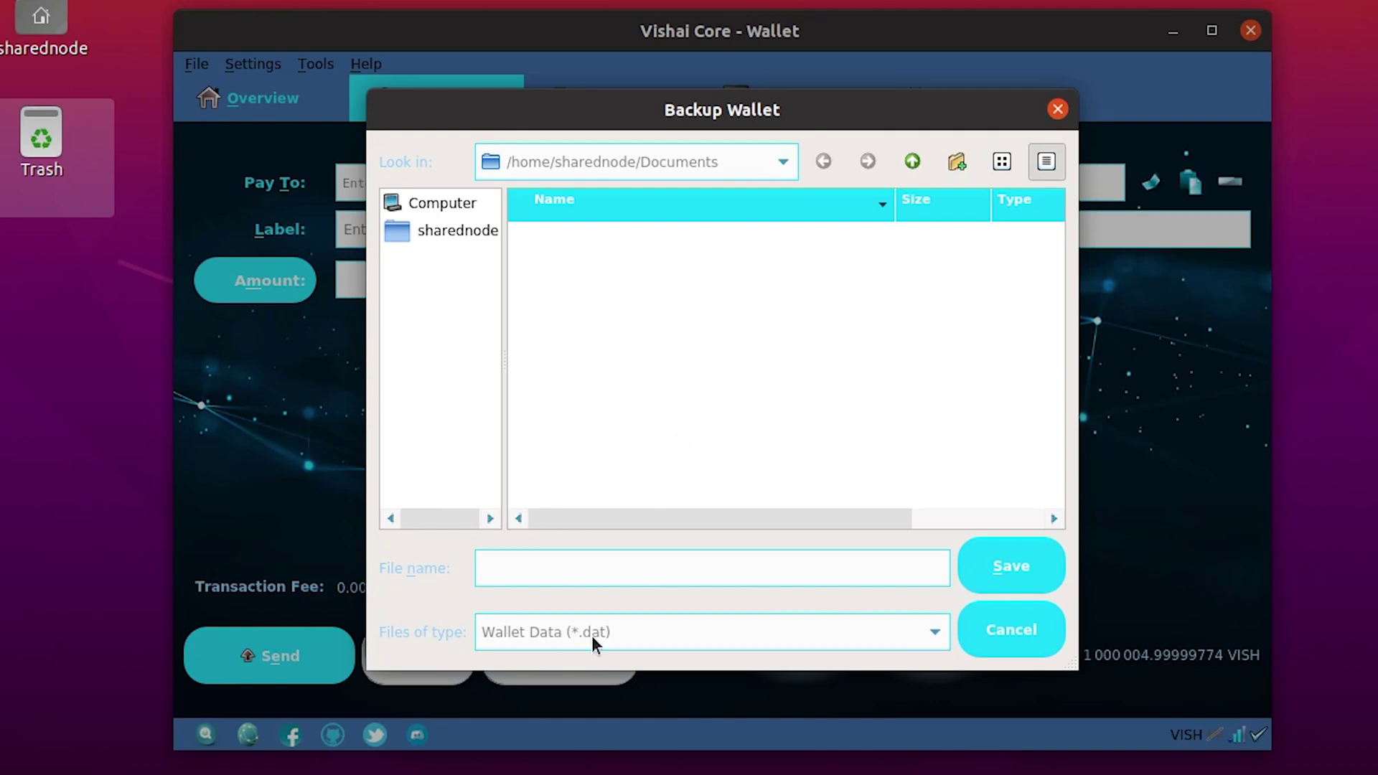
{"action": "left_click", "coordinate": [1022, 631]}
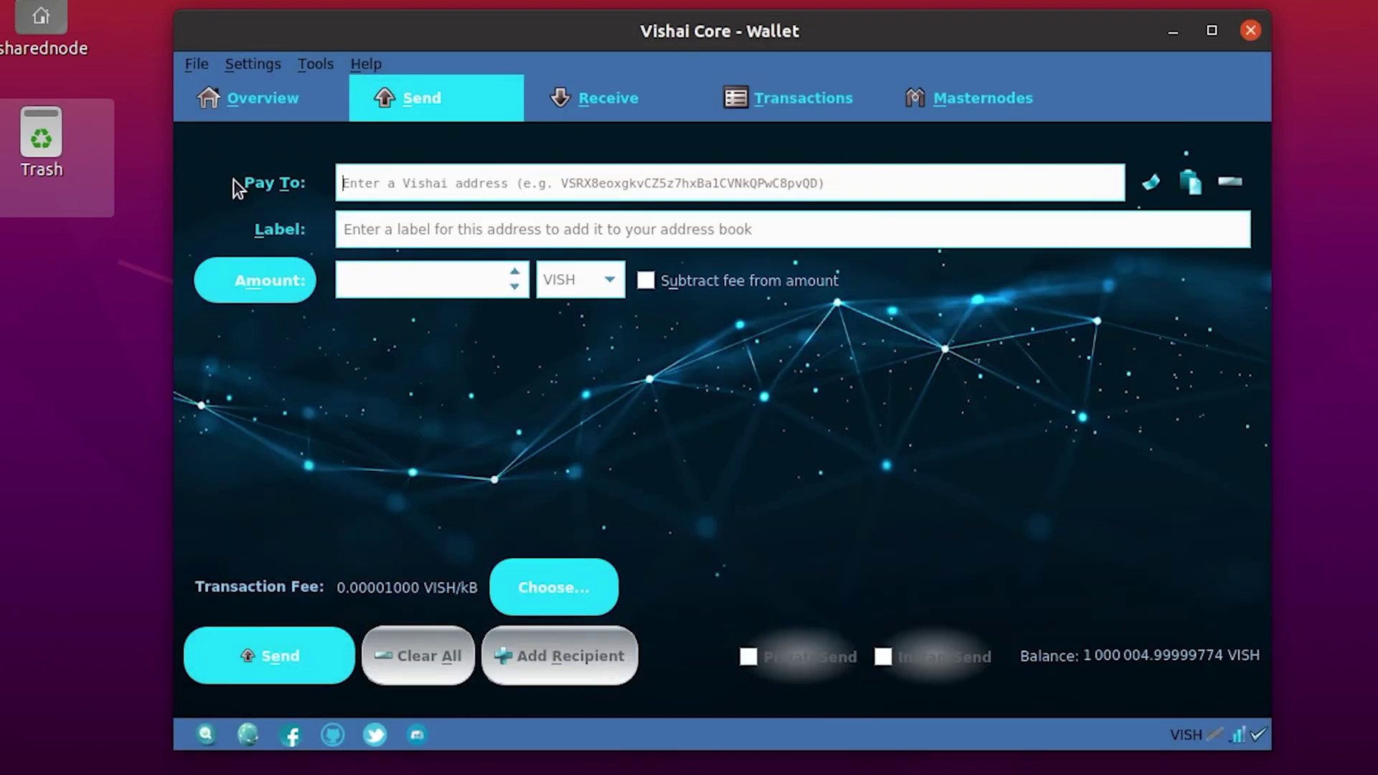
Encrypt the wallet from Settings > Encrypt Wallet with a new passphrase entered twice
{"action": "left_click", "coordinate": [260, 66]}
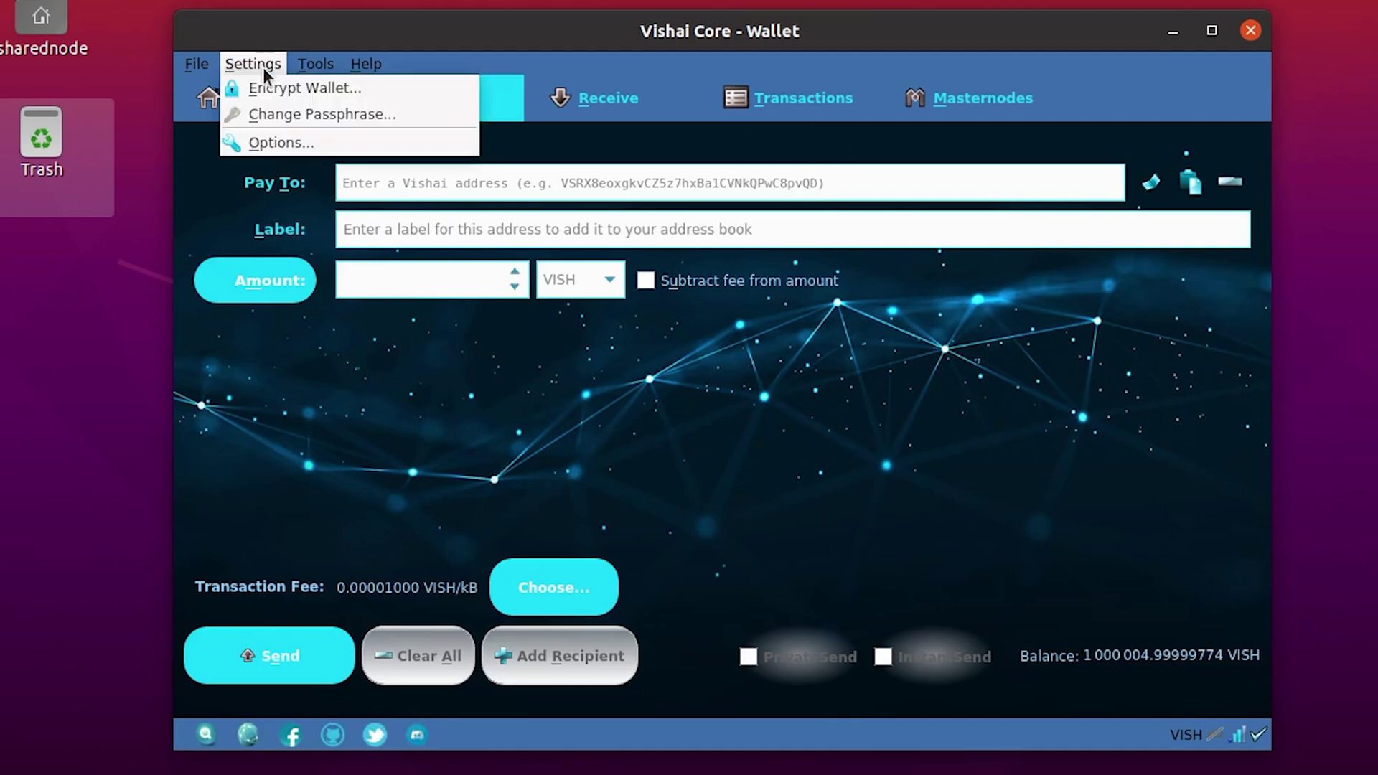
{"action": "left_click", "coordinate": [271, 86]}
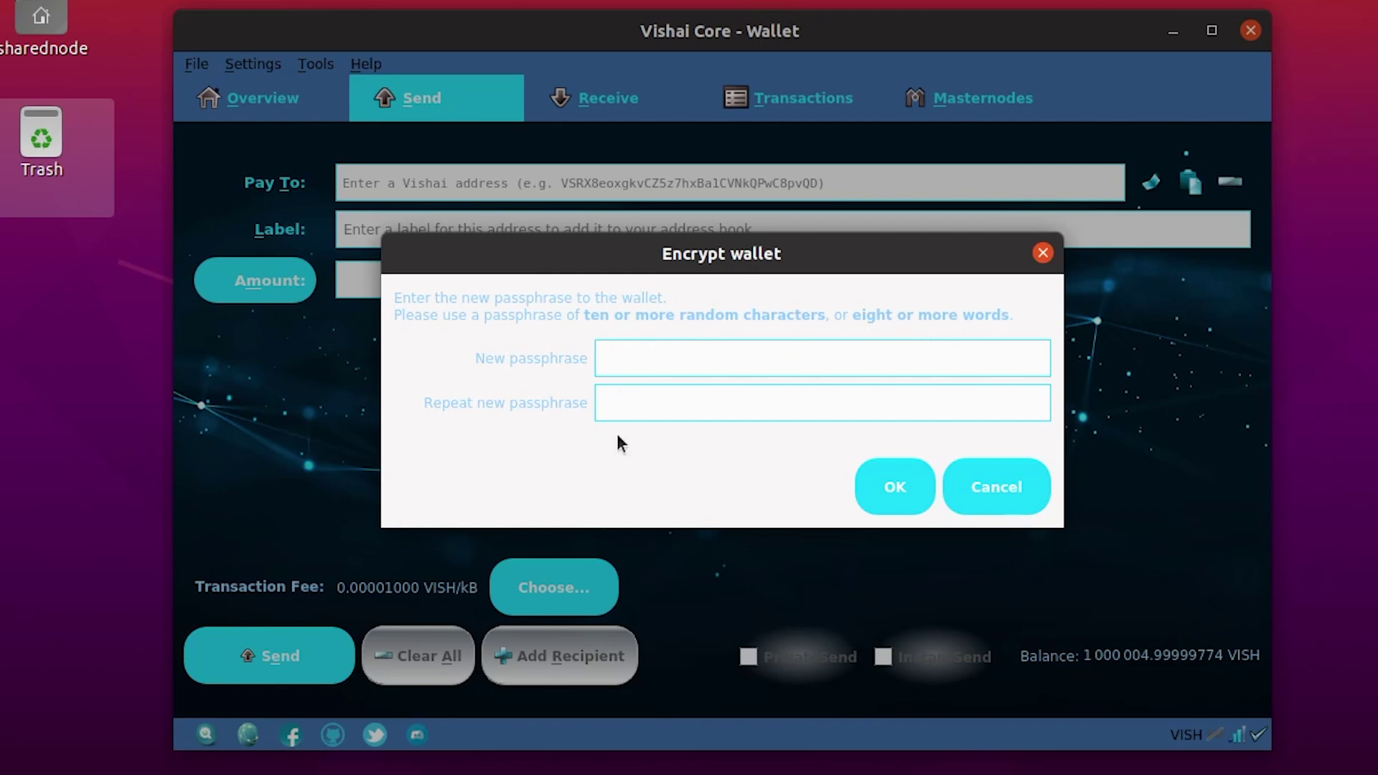
{"action": "left_click", "coordinate": [618, 414]}
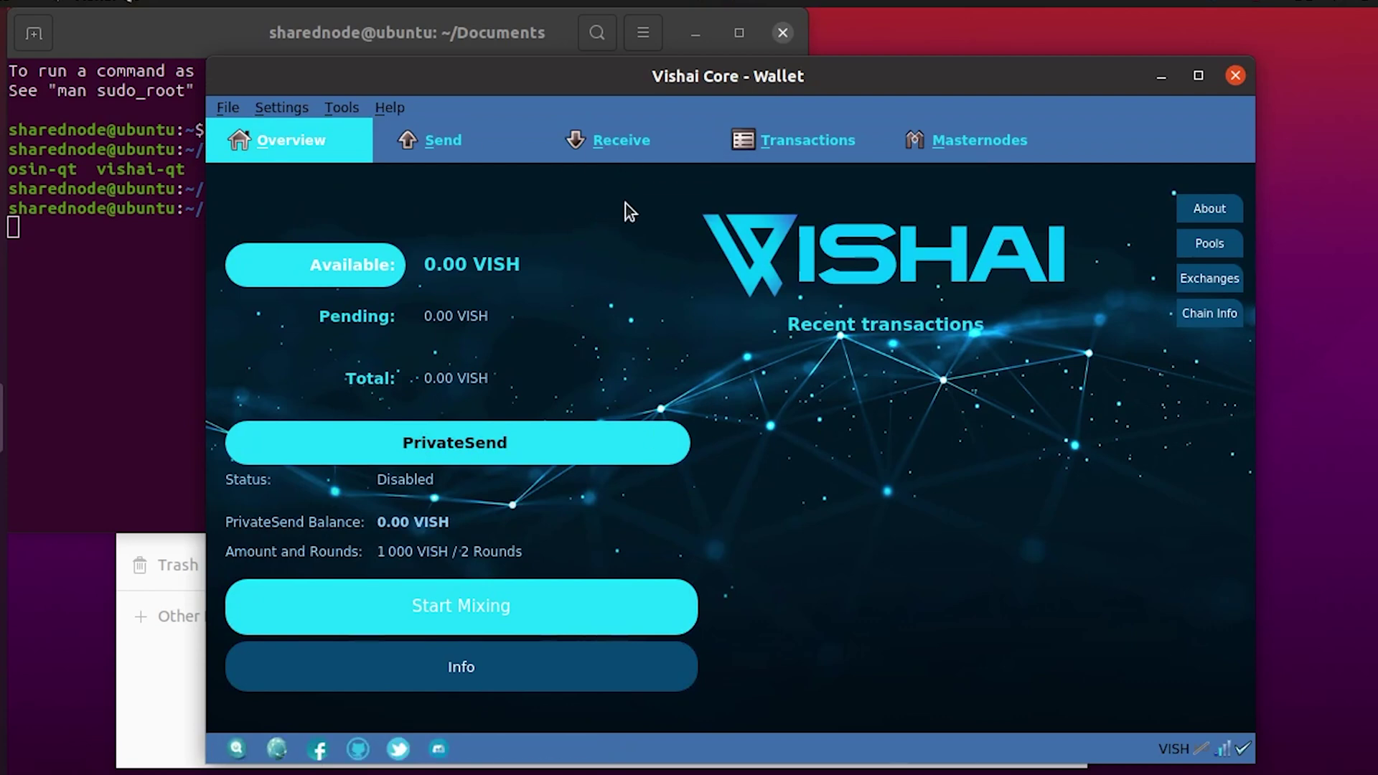
Request a payment on the Receive tab to generate a new unlabelled receiving address
{"action": "left_click", "coordinate": [627, 150]}
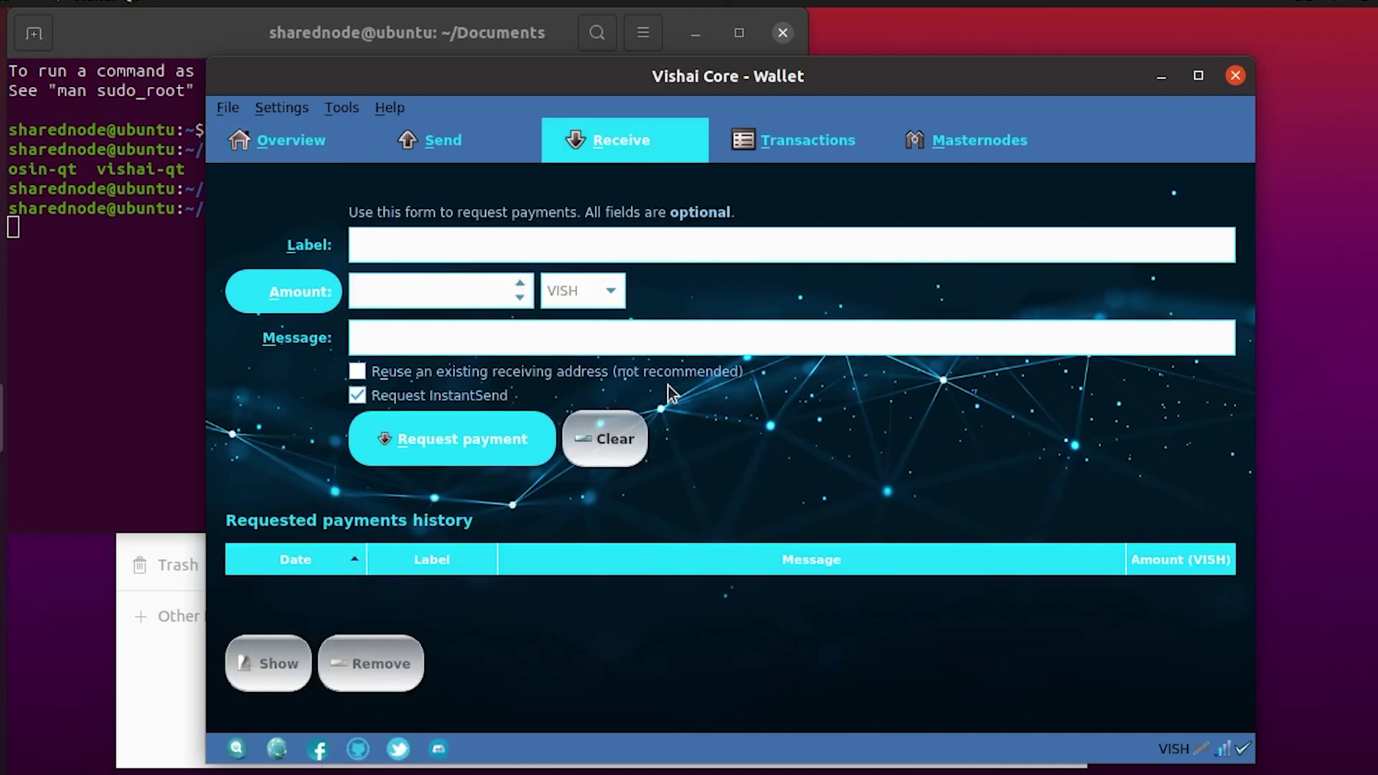
{"action": "left_click", "coordinate": [475, 434]}
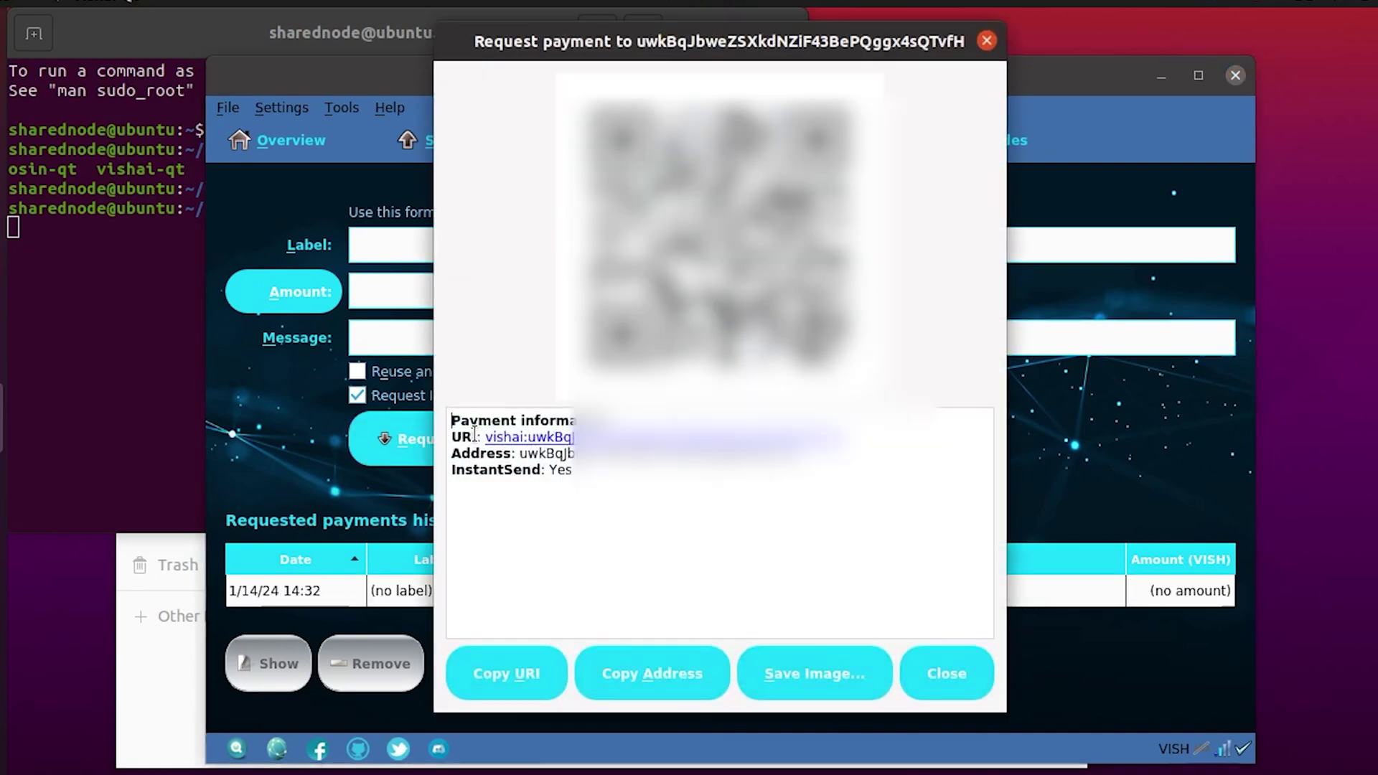
{"action": "double_click", "coordinate": [546, 453]}
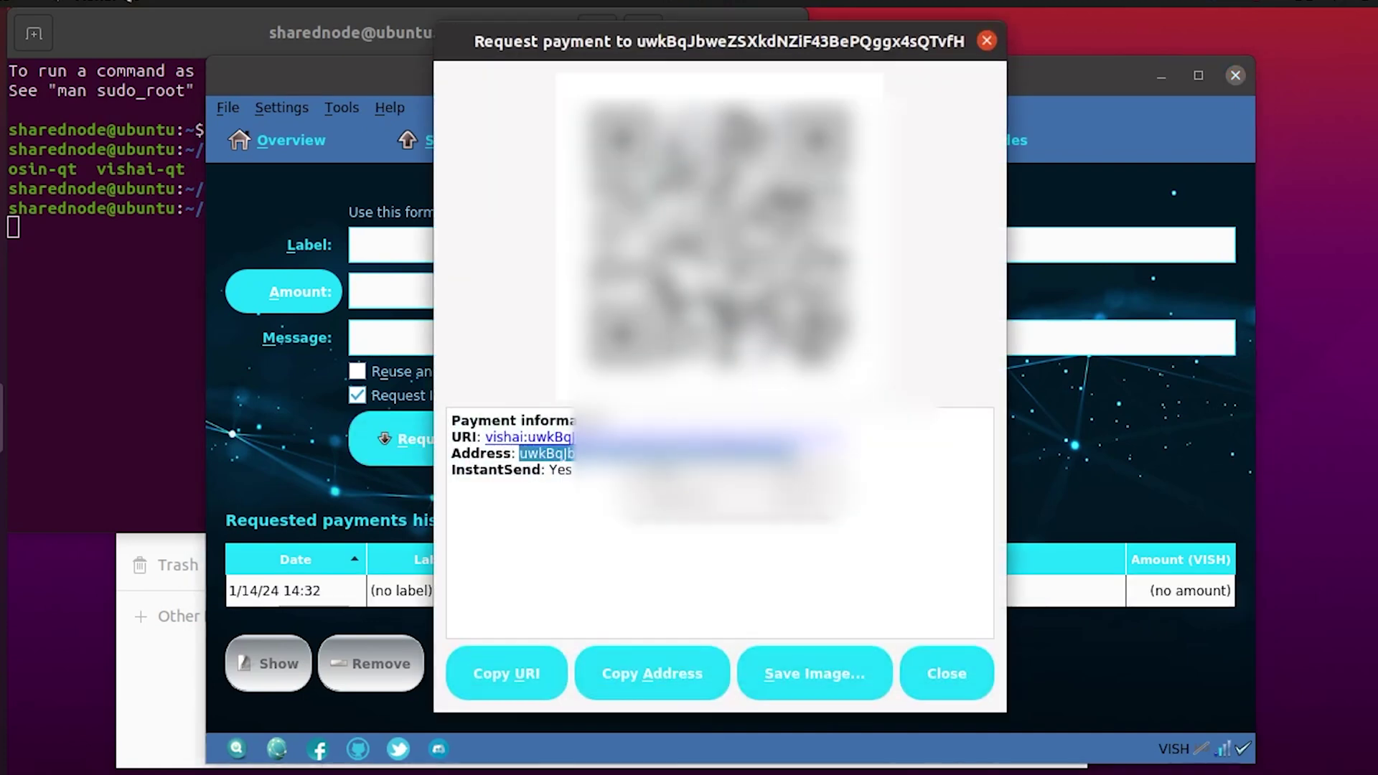
{"action": "left_click", "coordinate": [936, 677]}
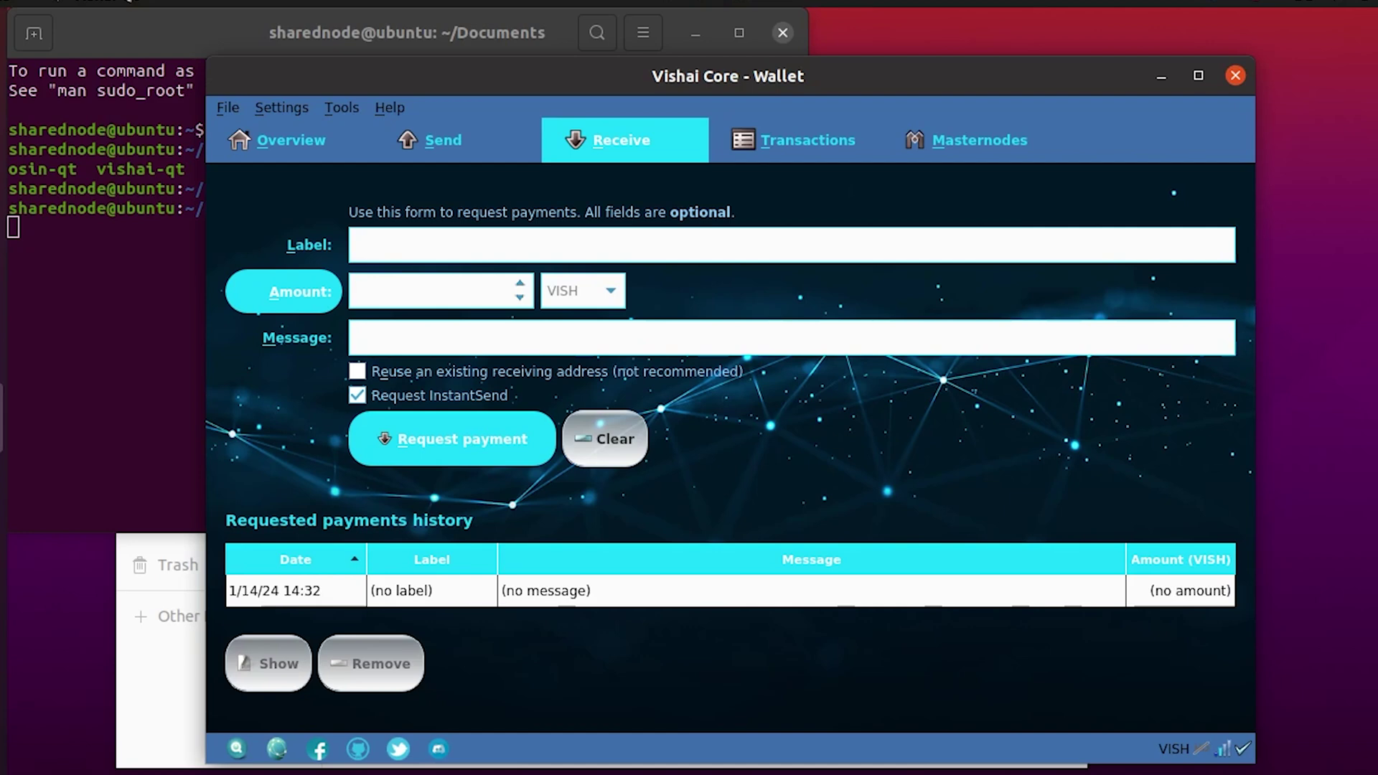
Show the Overview with 1 000 005.00 VISH, close Files, minimize Terminal, and raise Notepad
{"action": "left_click", "coordinate": [291, 140]}
{"action": "left_click", "coordinate": [141, 599]}
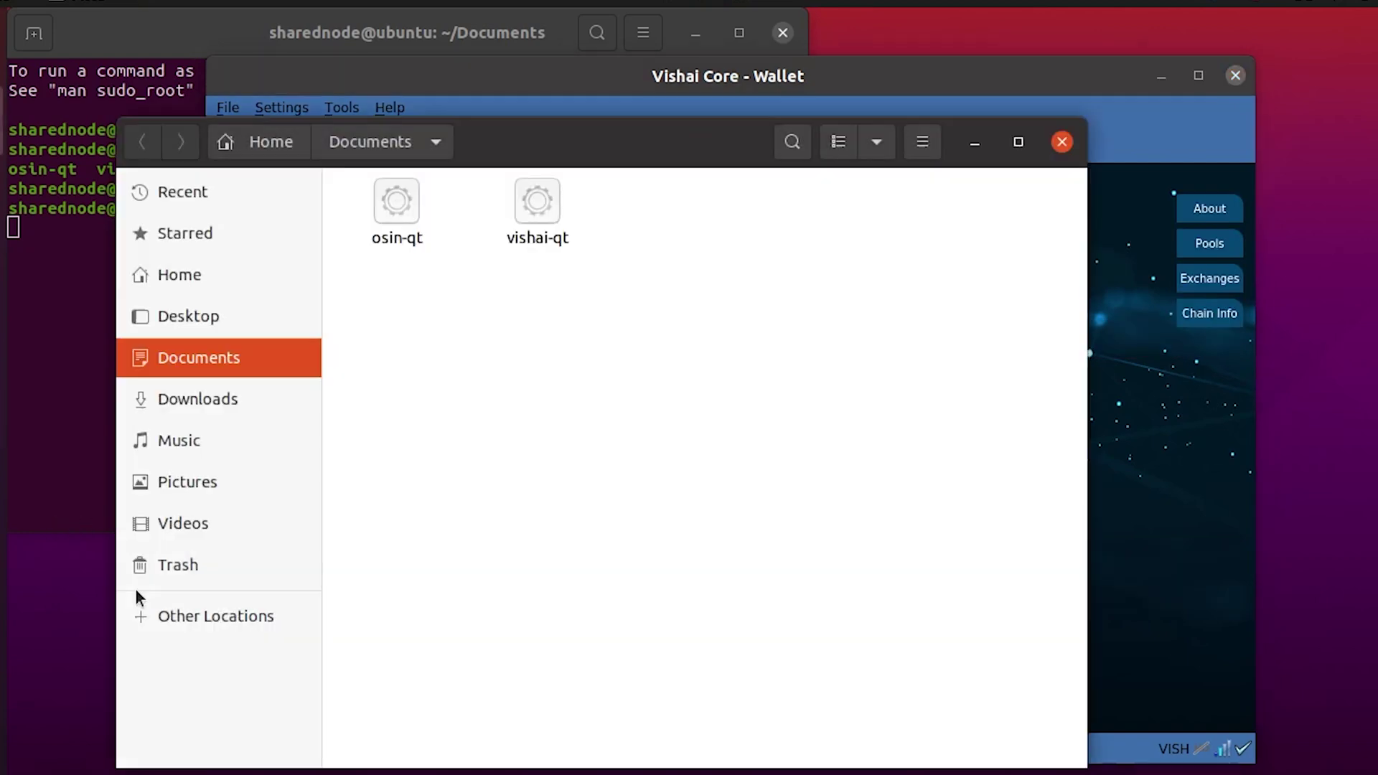
{"action": "left_click", "coordinate": [1062, 143]}
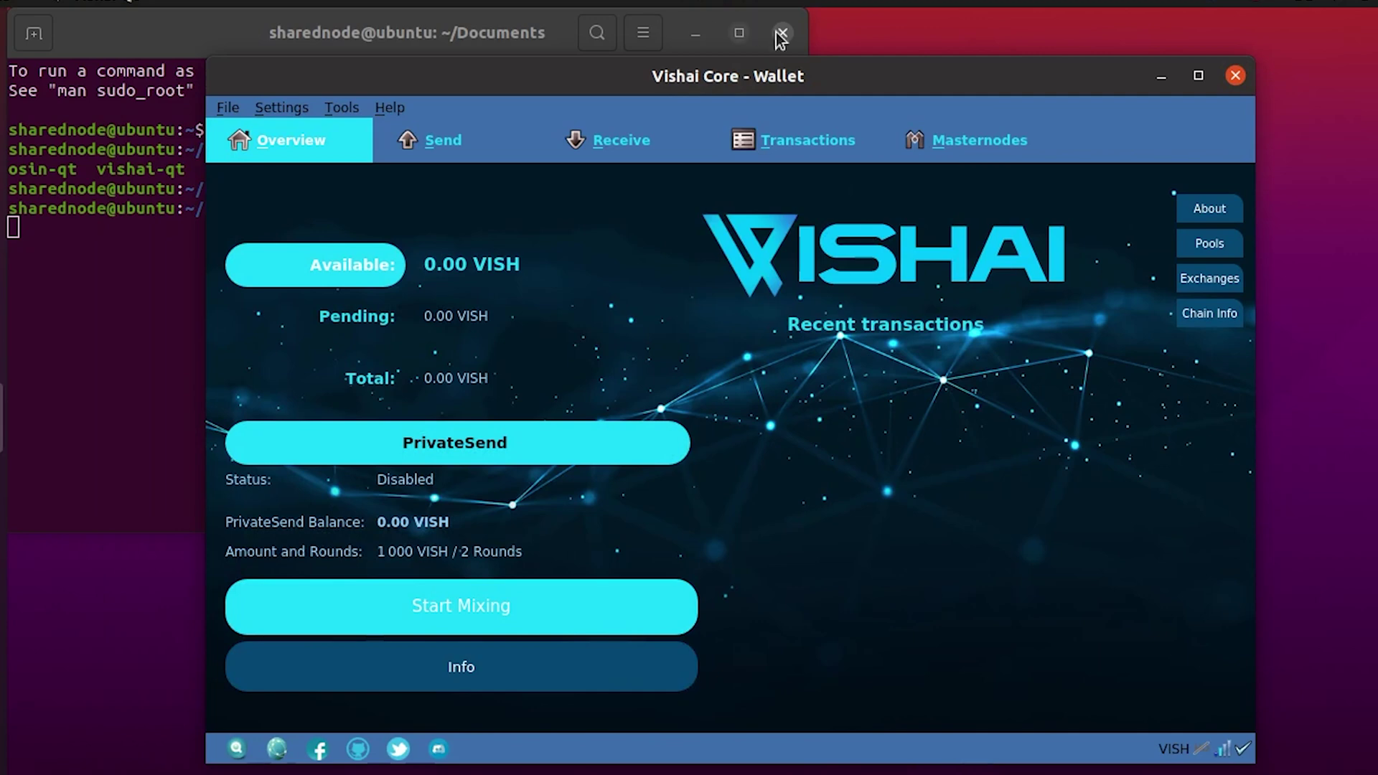
{"action": "left_click", "coordinate": [700, 34]}
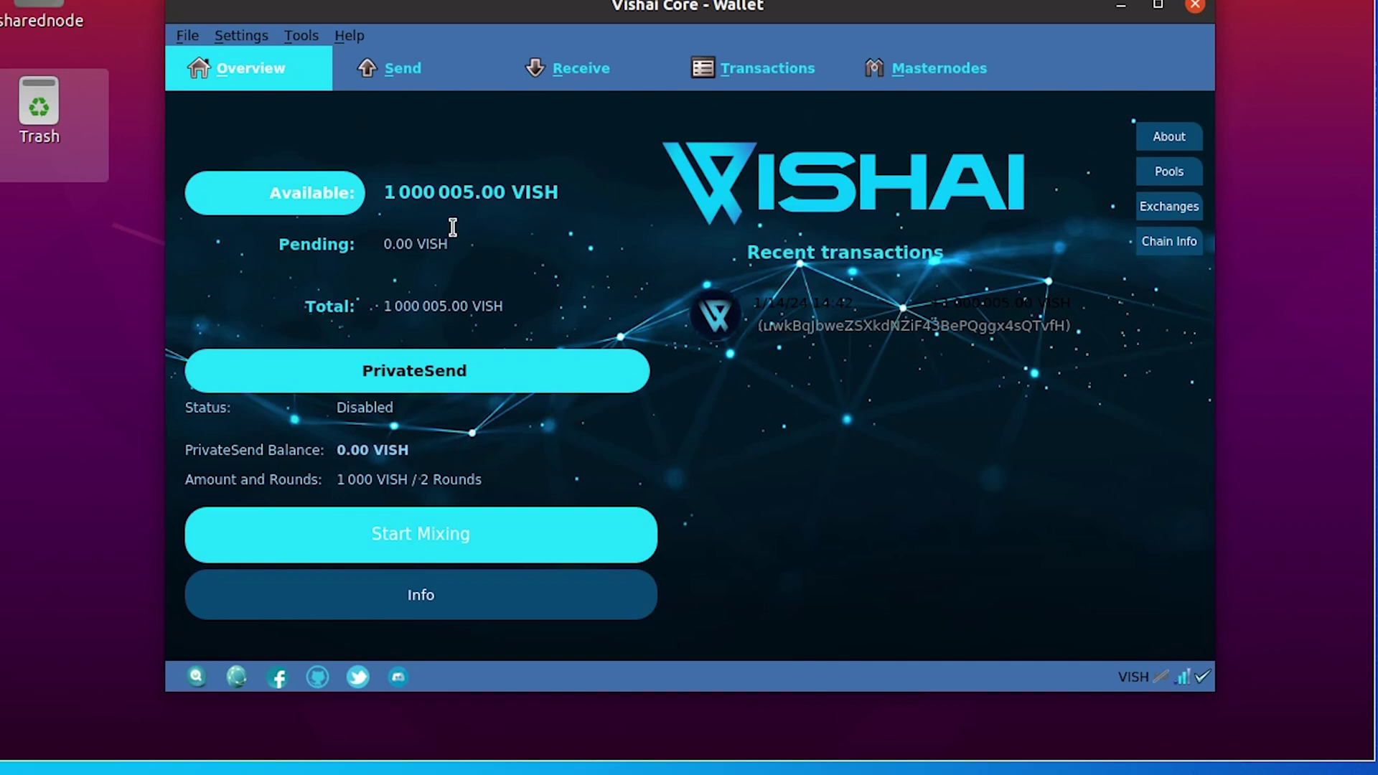
{"action": "mouse_move", "coordinate": [505, 203]}
{"action": "left_click", "coordinate": [209, 369]}
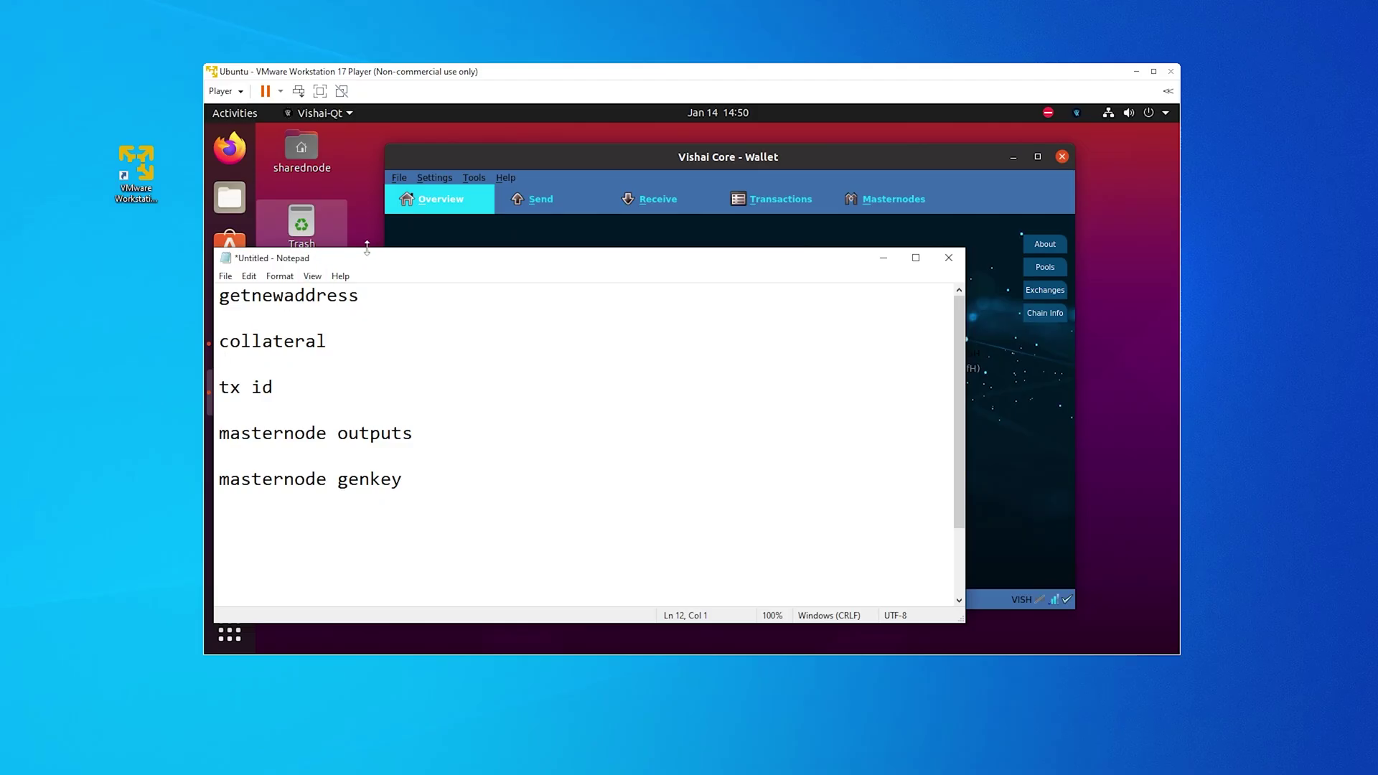
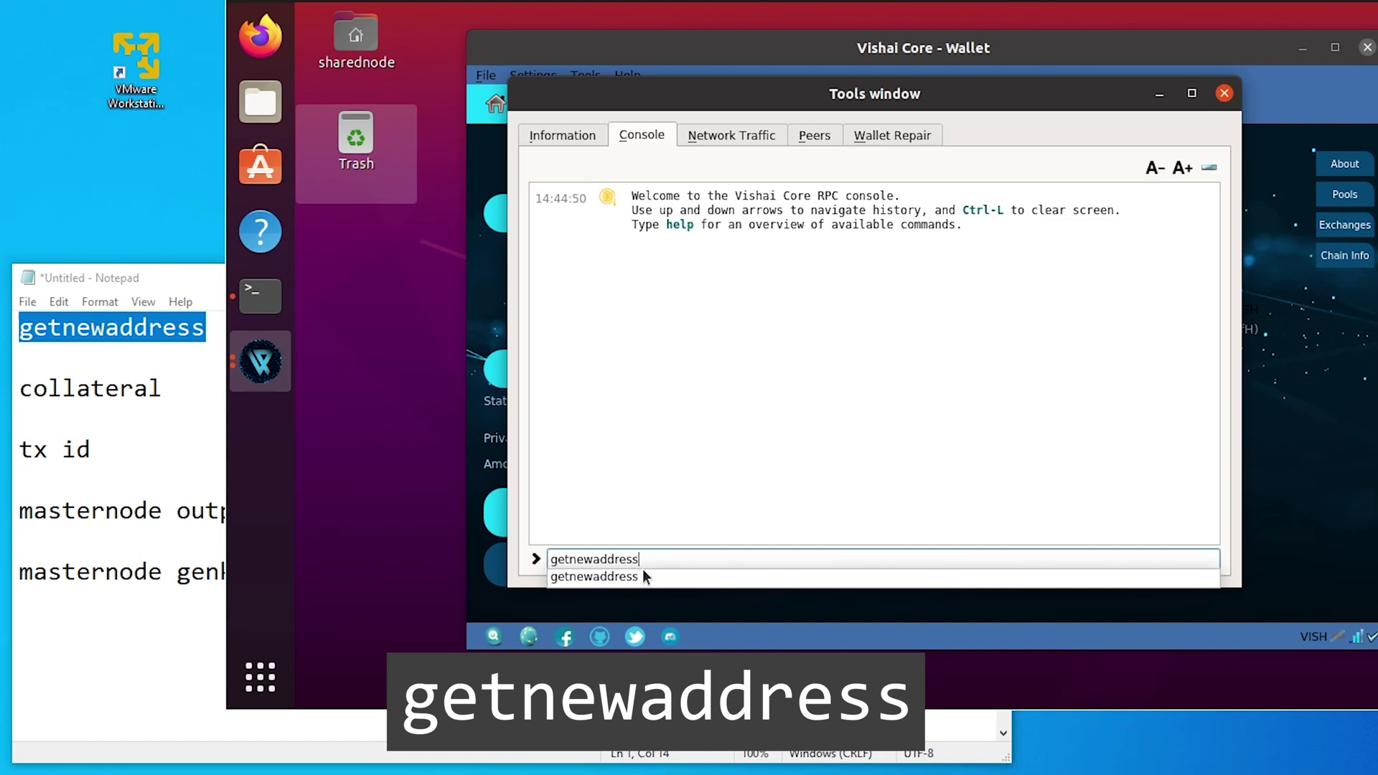
Run getnewaddress and copy the newly generated address from the console
{"action": "key", "text": "Return"}
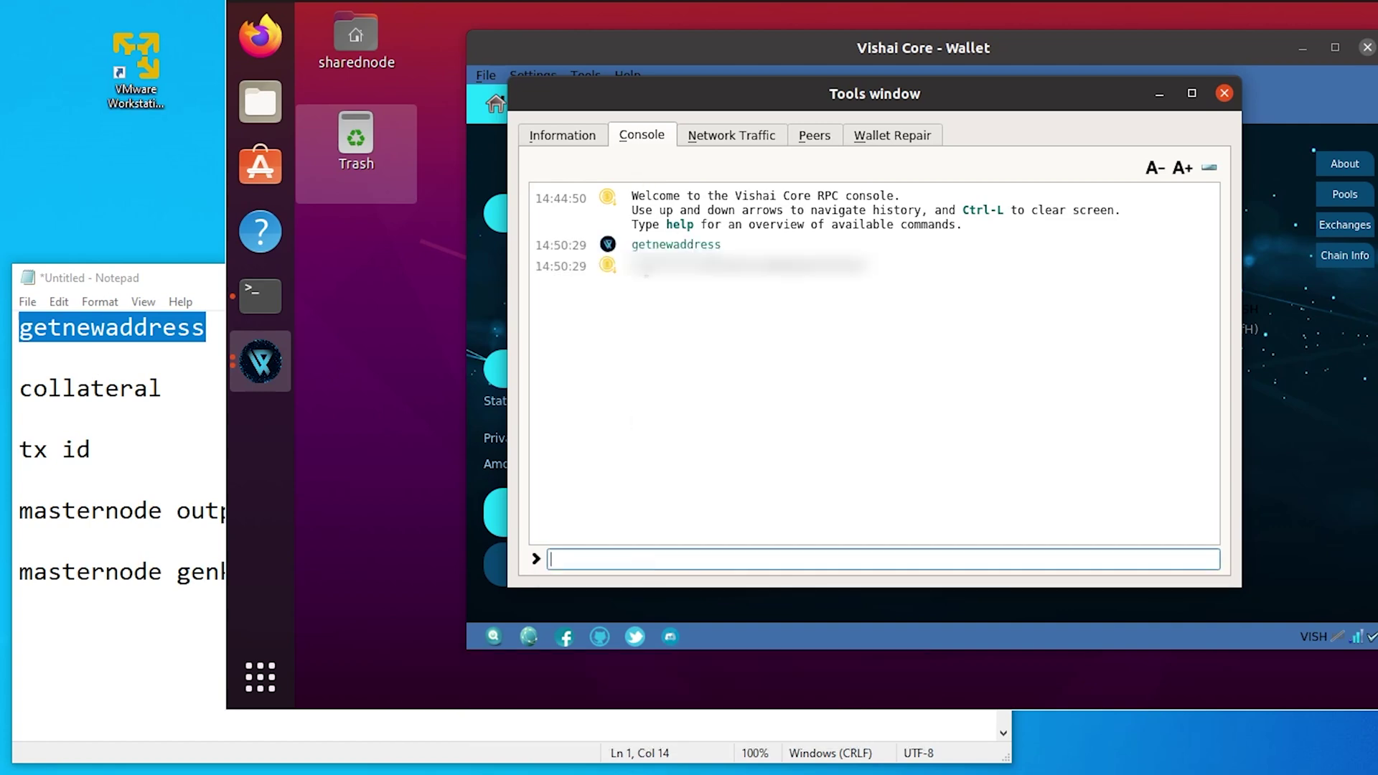
{"action": "double_click", "coordinate": [719, 264]}
{"action": "right_click", "coordinate": [720, 260]}
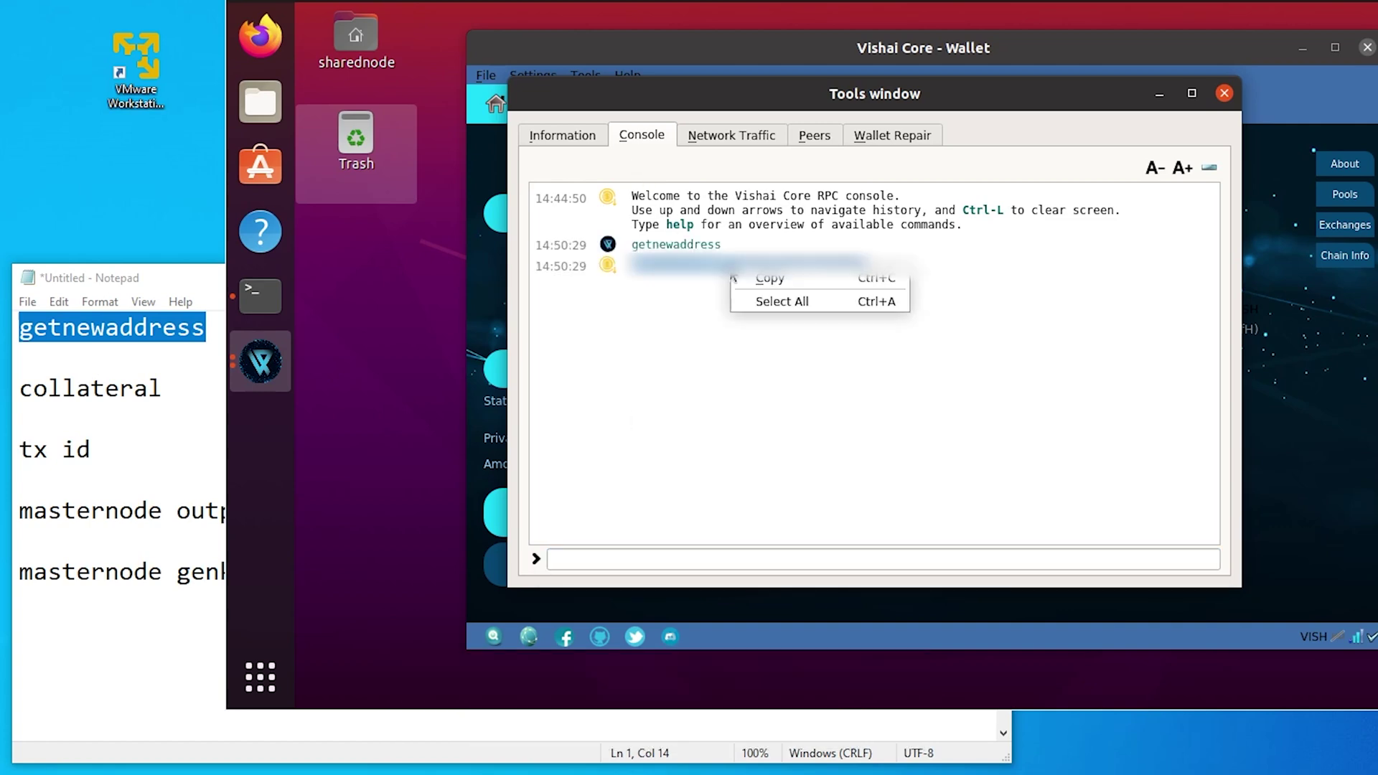
{"action": "left_click", "coordinate": [750, 274]}
Paste the new address under collateral in Notepad and close the console window
{"action": "left_click", "coordinate": [79, 402]}
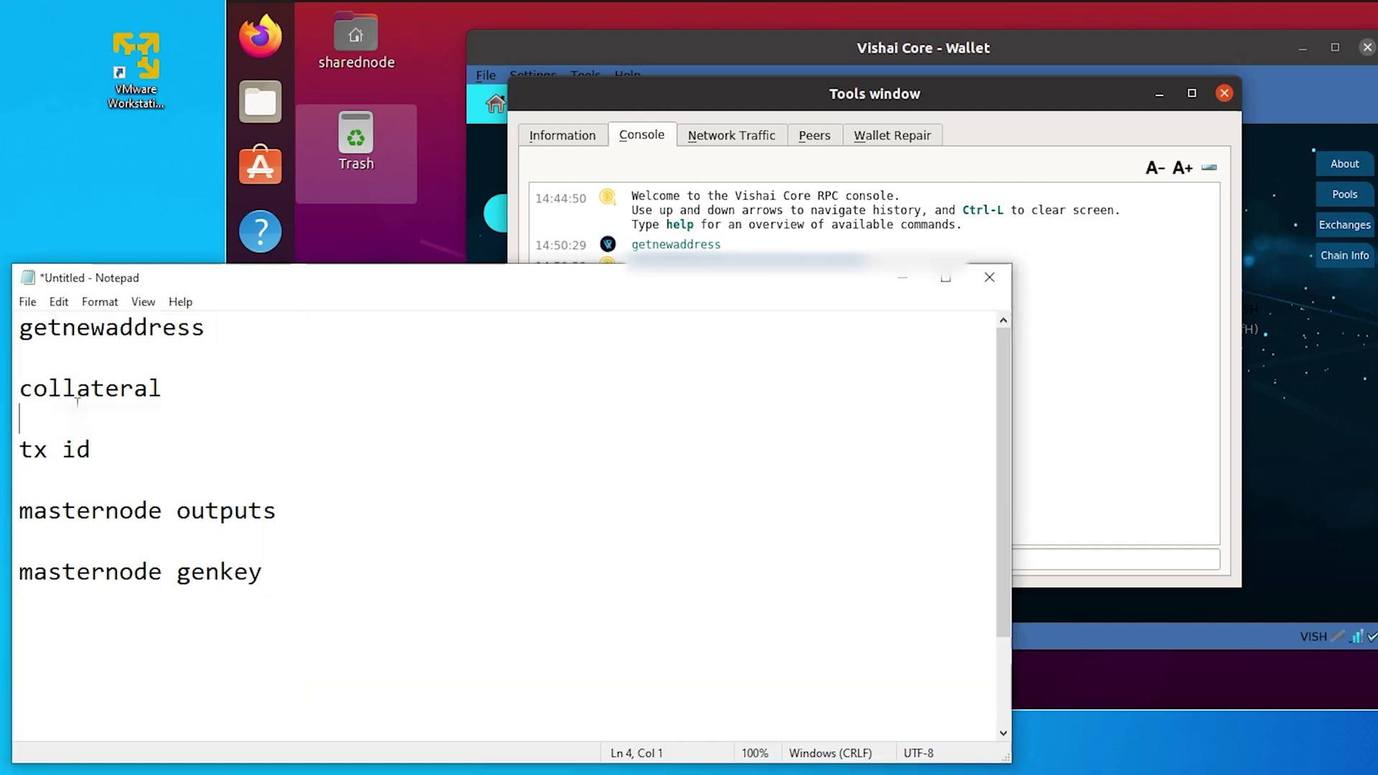
{"action": "key", "text": "ctrl+v"}
{"action": "key", "text": "Return"}
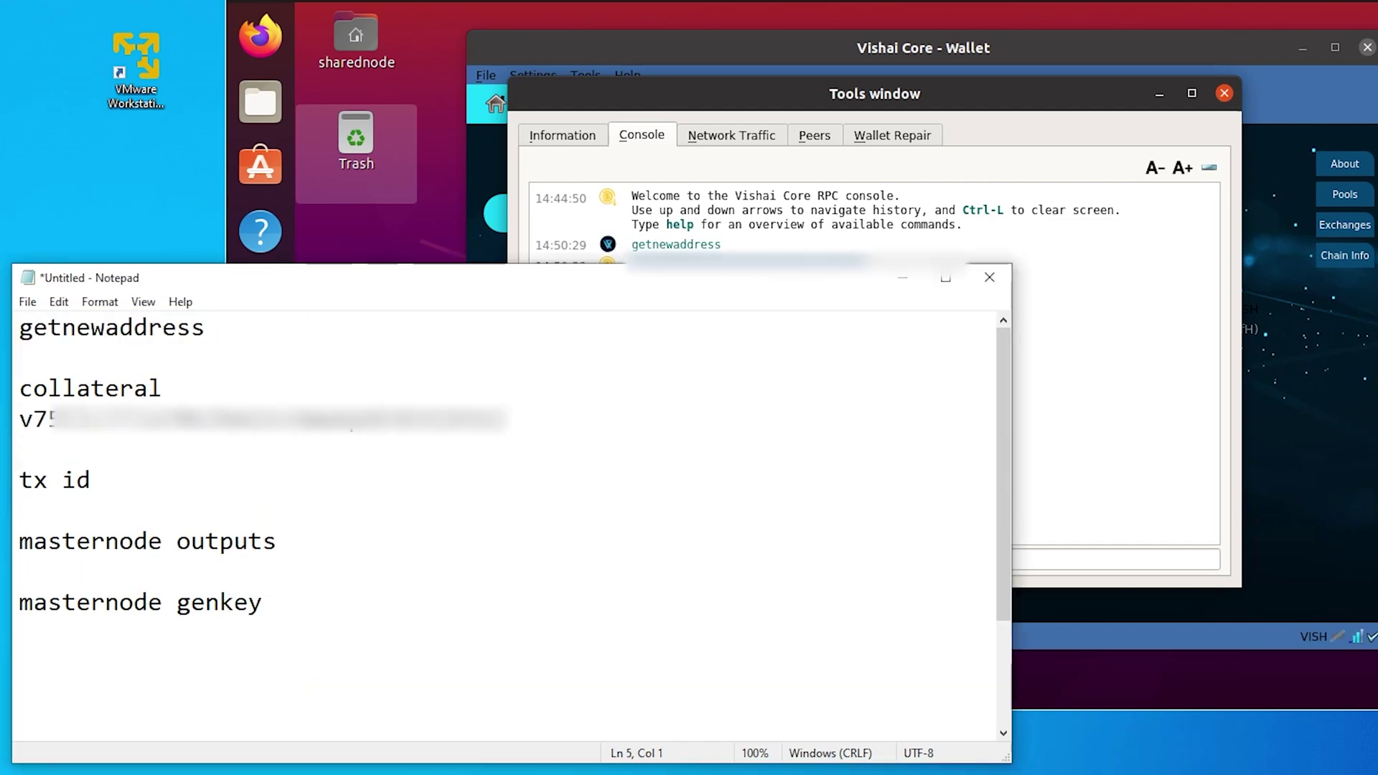
{"action": "left_click", "coordinate": [651, 92]}
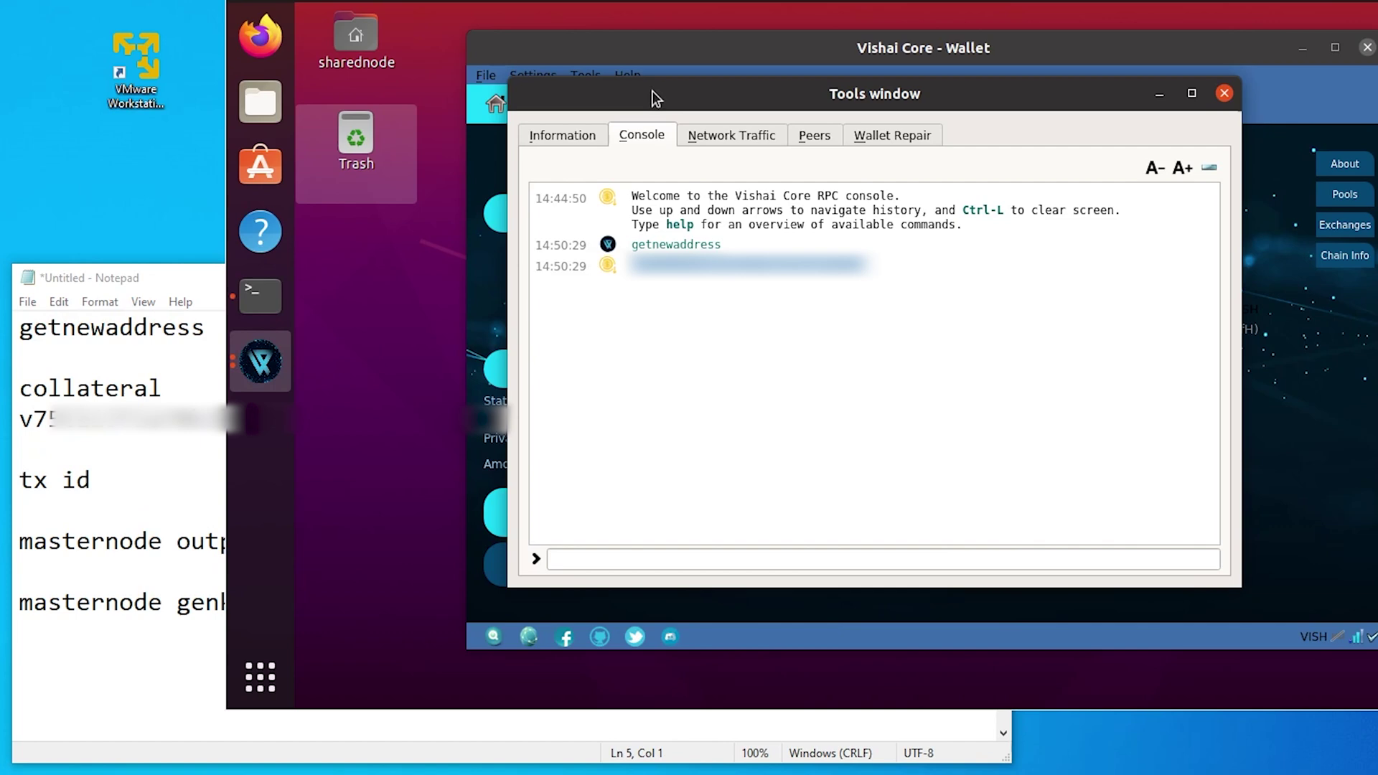
{"action": "left_click", "coordinate": [1064, 50]}
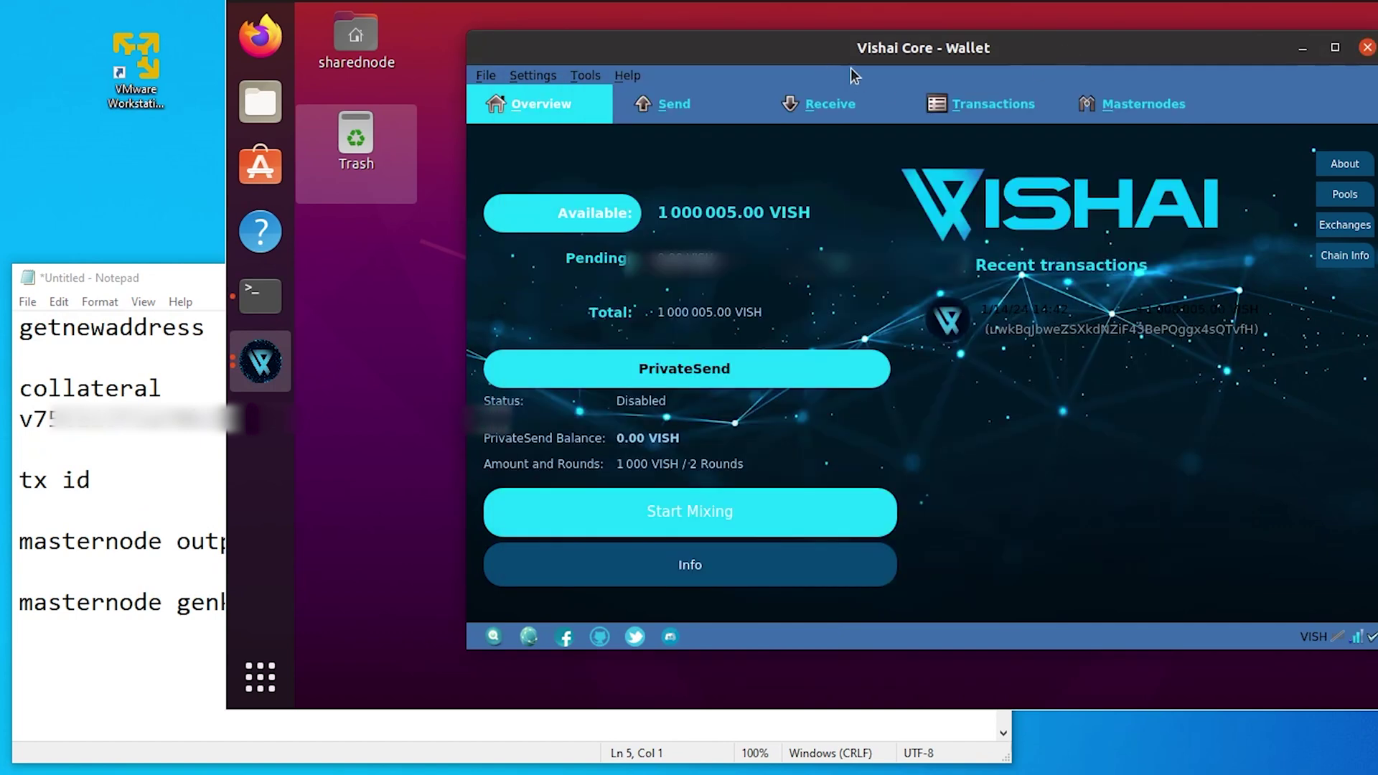
Send 1000000 VISH to the pasted collateral address and confirm the payment
{"action": "left_click", "coordinate": [665, 105]}
{"action": "key", "text": "ctrl+v"}
{"action": "left_click", "coordinate": [699, 258]}
{"action": "type", "text": "1000000"}
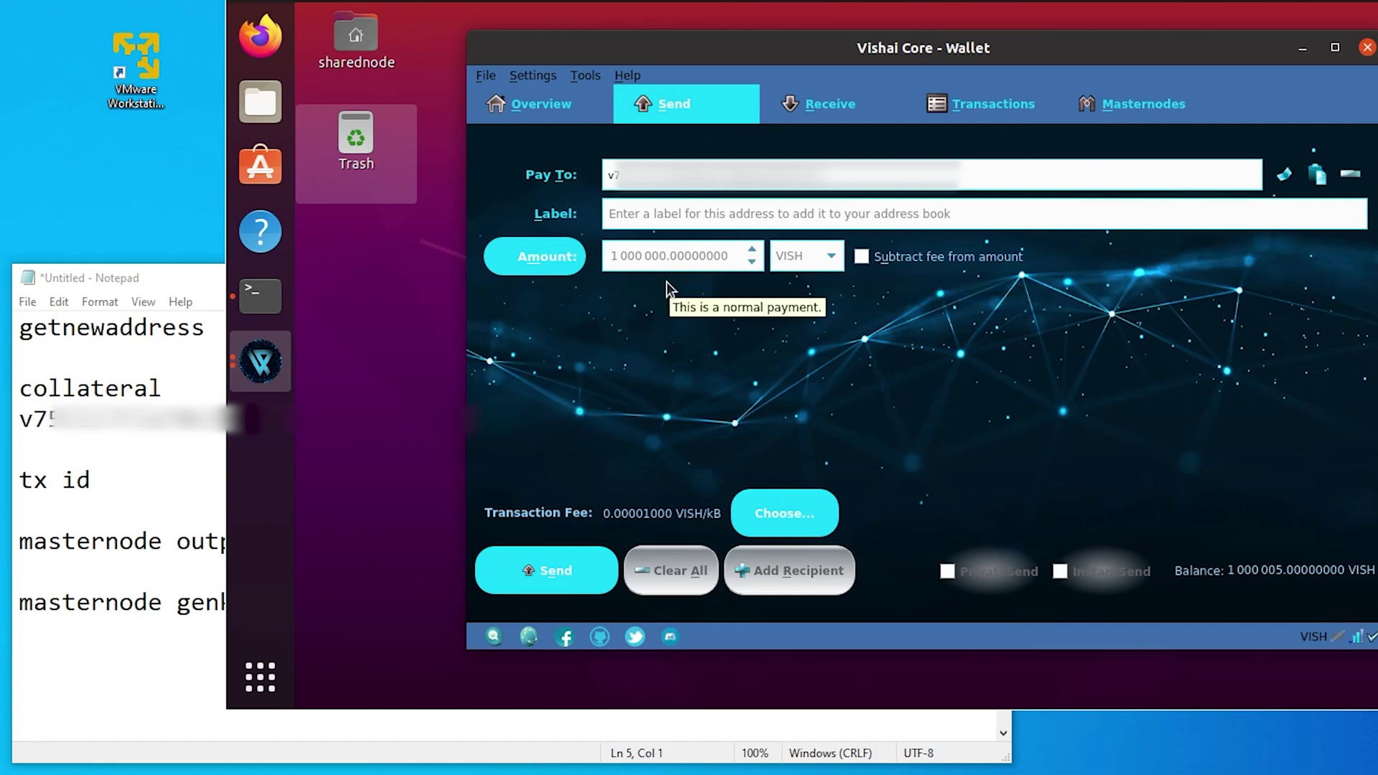
{"action": "left_click", "coordinate": [548, 567]}
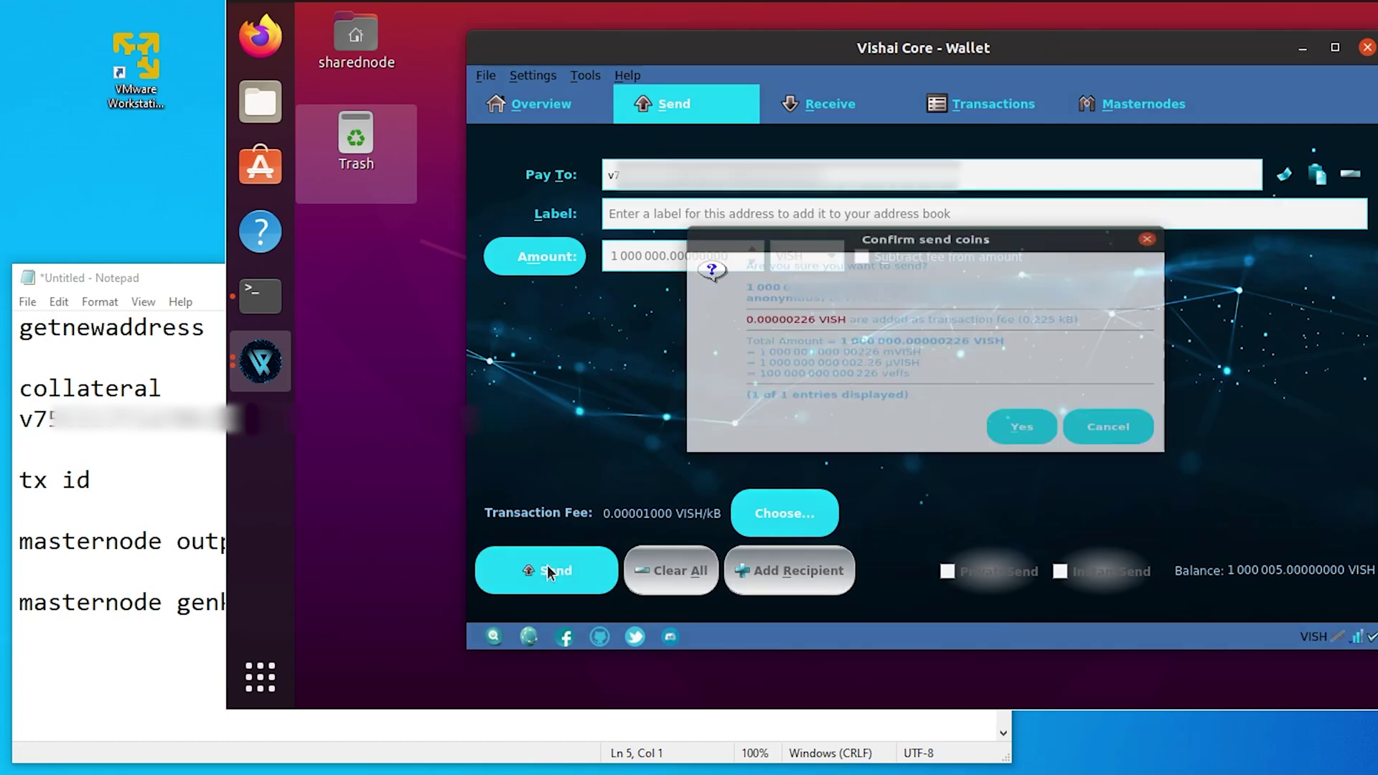
{"action": "left_click", "coordinate": [1026, 459]}
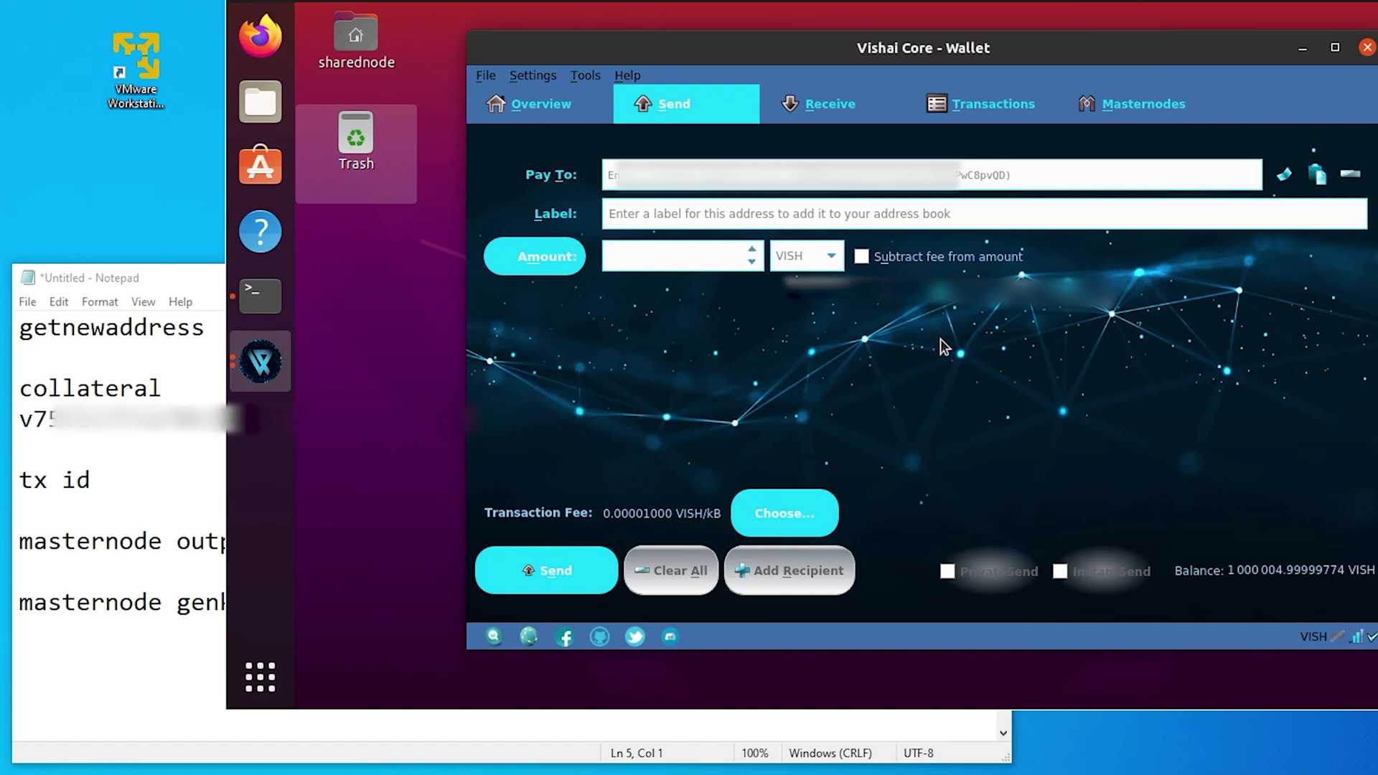
Copy the transaction ID of the Payment to yourself transaction from the history
{"action": "left_click", "coordinate": [1015, 103]}
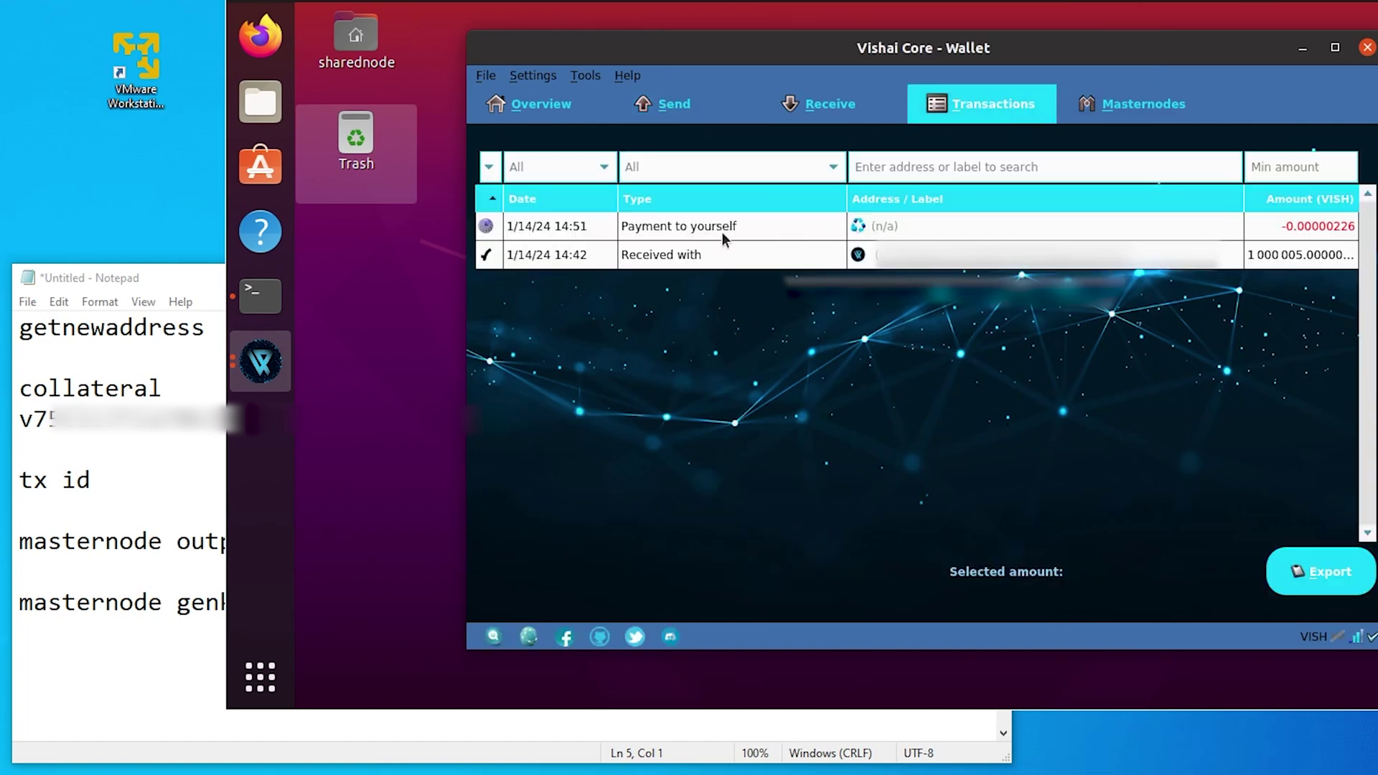
{"action": "mouse_move", "coordinate": [670, 230]}
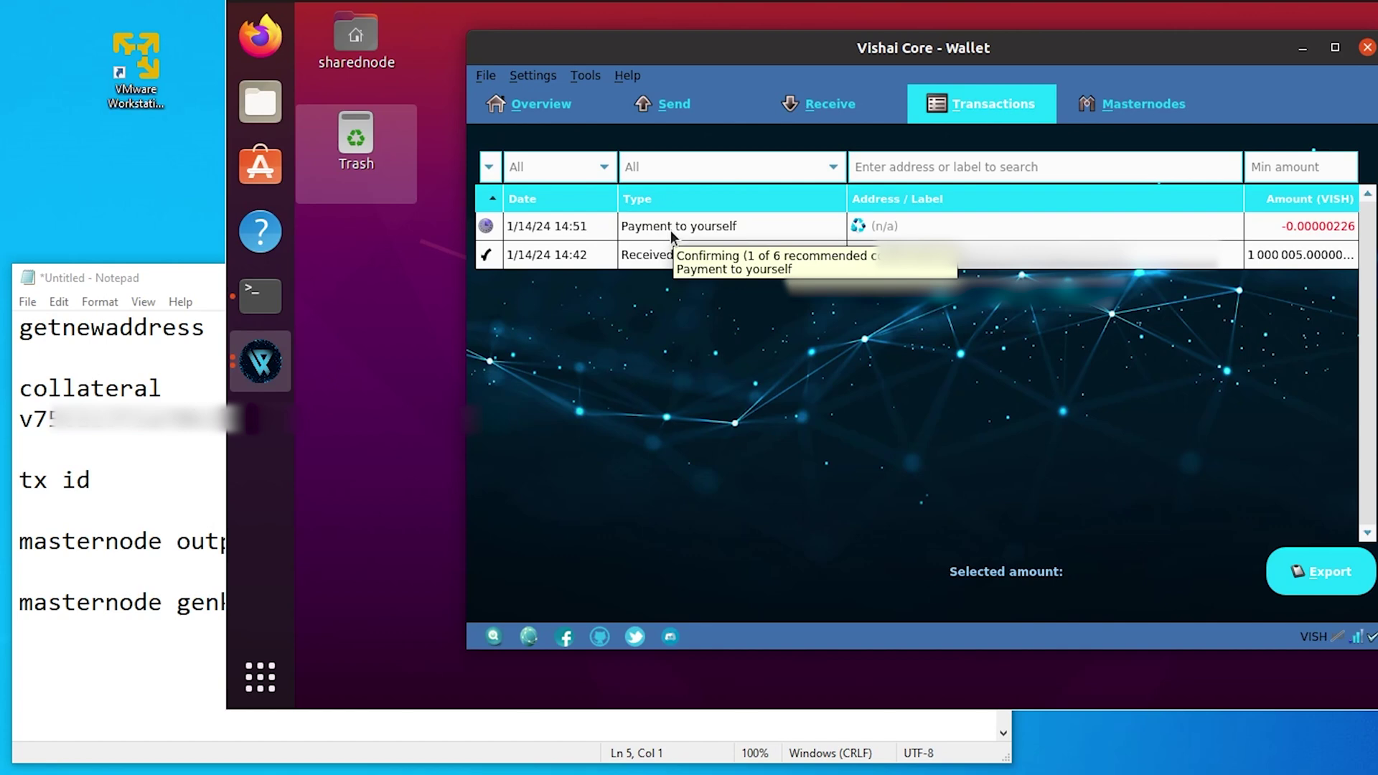
{"action": "left_click", "coordinate": [670, 230]}
{"action": "right_click", "coordinate": [670, 230]}
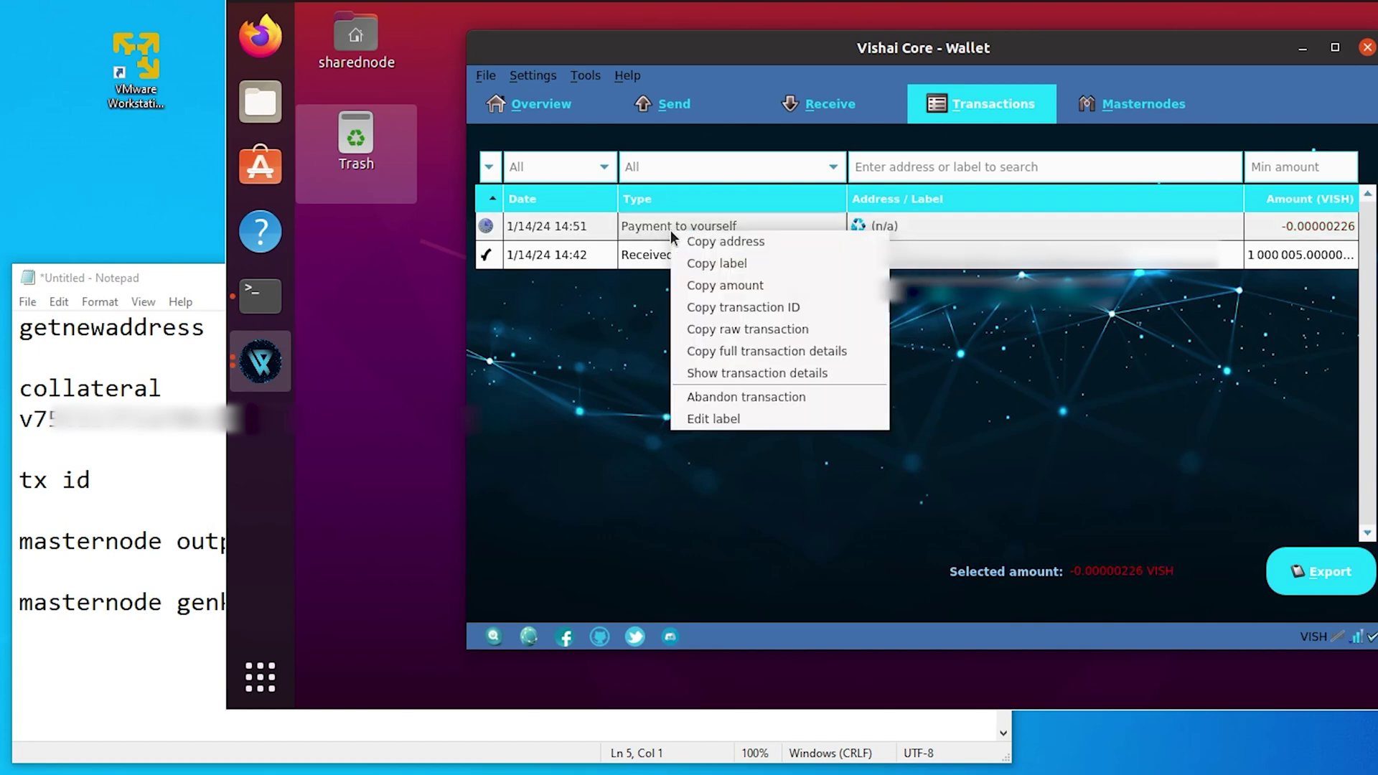
{"action": "left_click", "coordinate": [722, 307]}
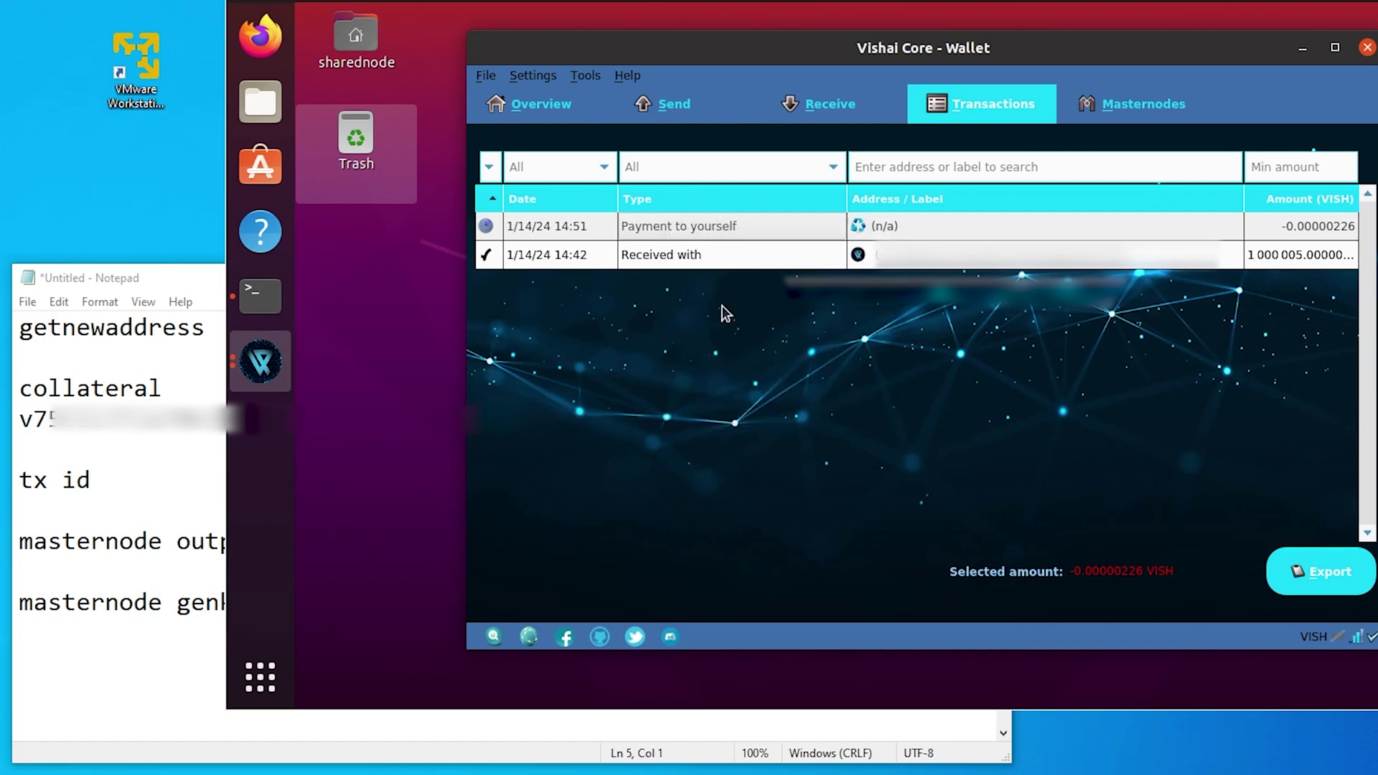
Paste the transaction ID under tx id in Notepad and delete its trailing -000
{"action": "left_click", "coordinate": [97, 493]}
{"action": "key", "text": "Return"}
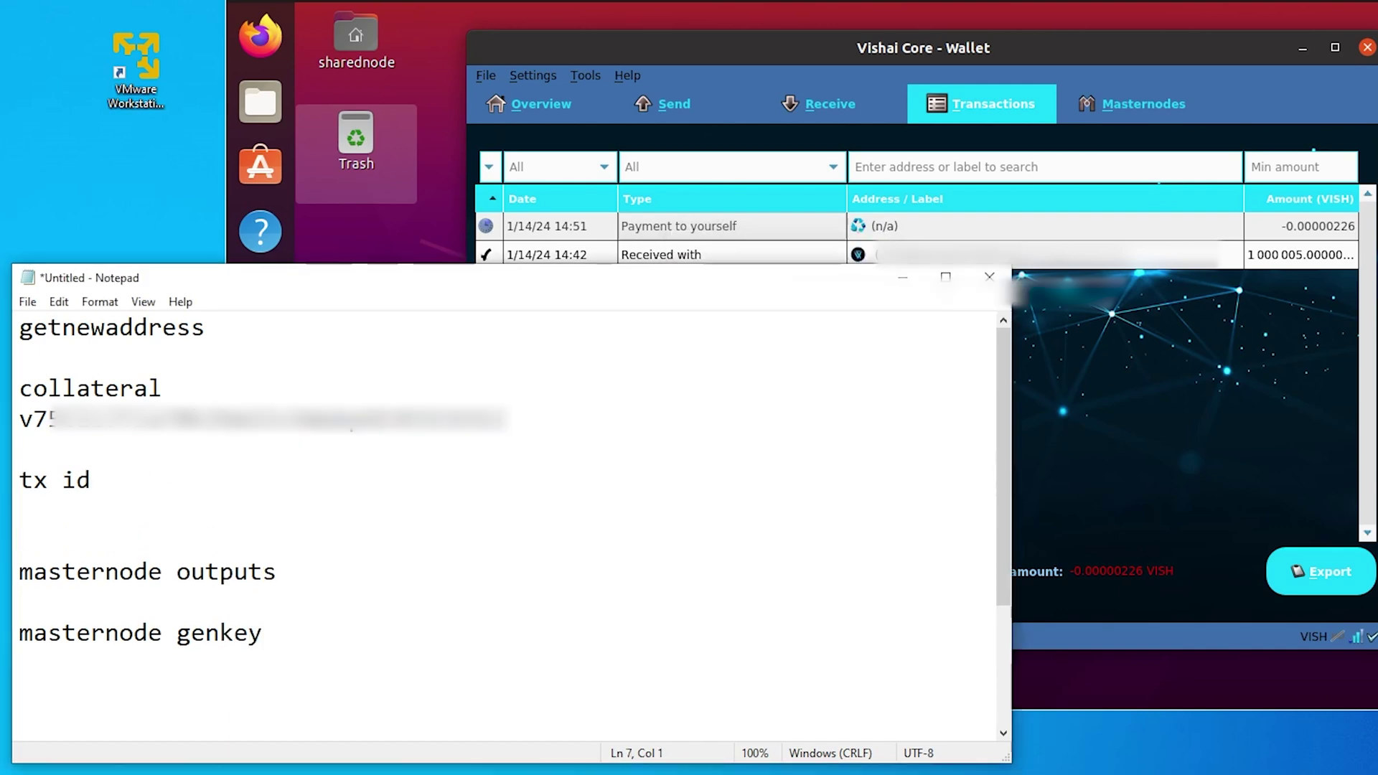
{"action": "key", "text": "ctrl+v"}
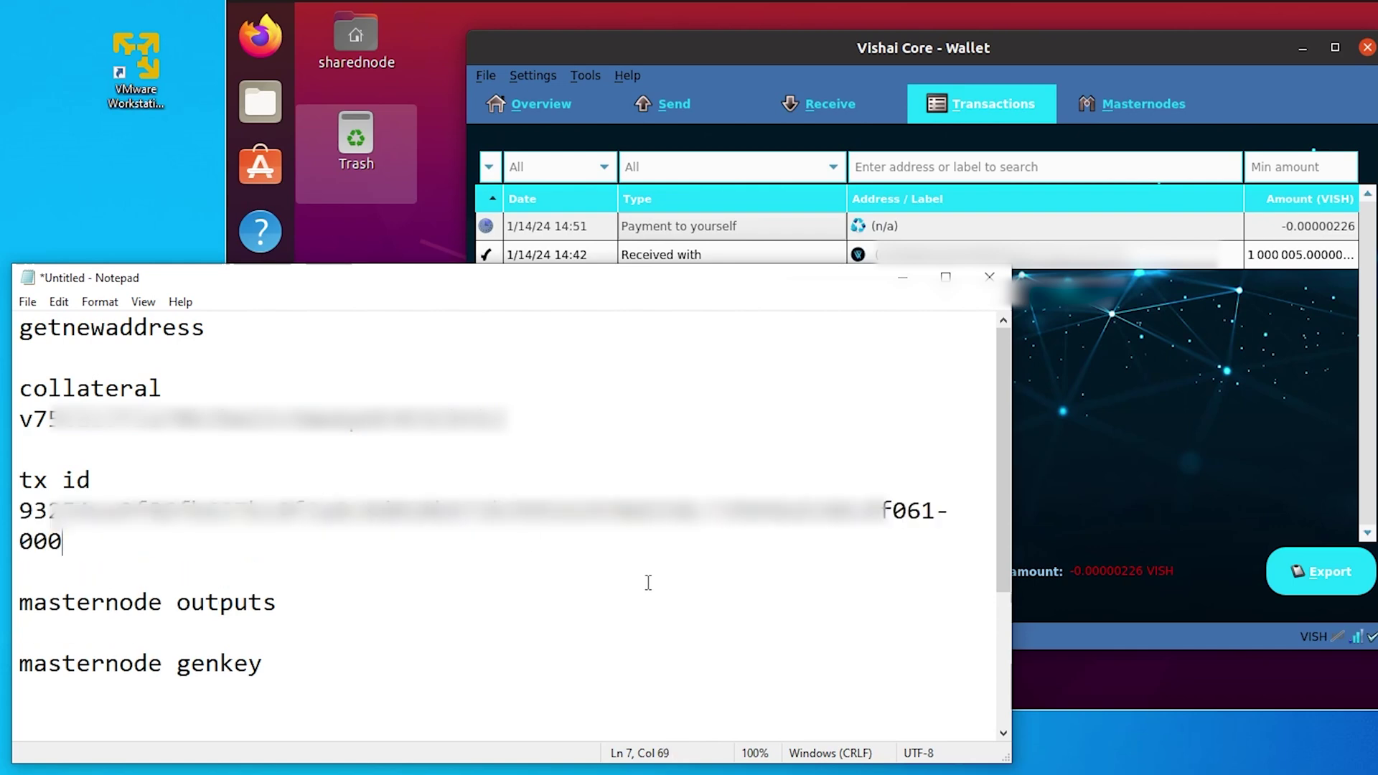
{"action": "left_click", "coordinate": [938, 518]}
{"action": "left_click_drag", "start_coordinate": [940, 524], "coordinate": [940, 530]}
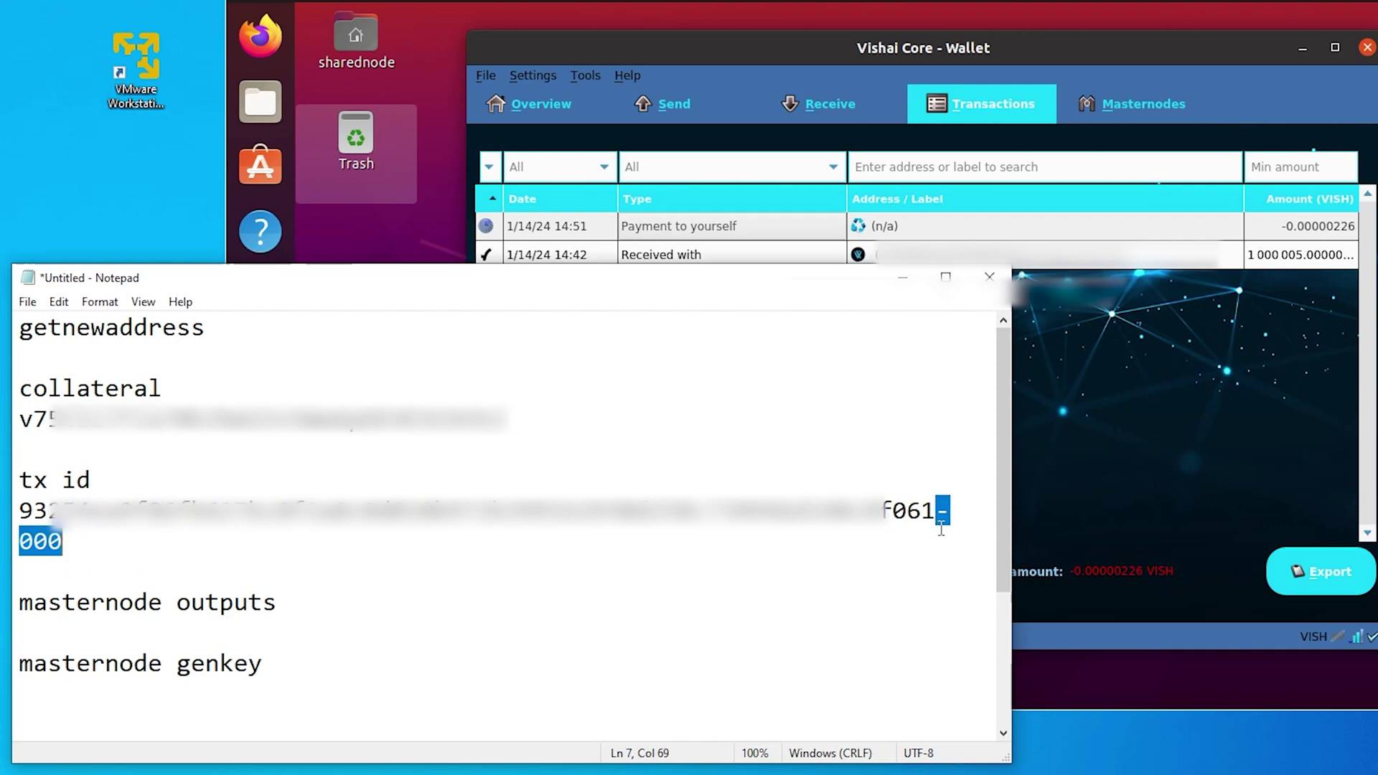
{"action": "key", "text": "BackSpace"}
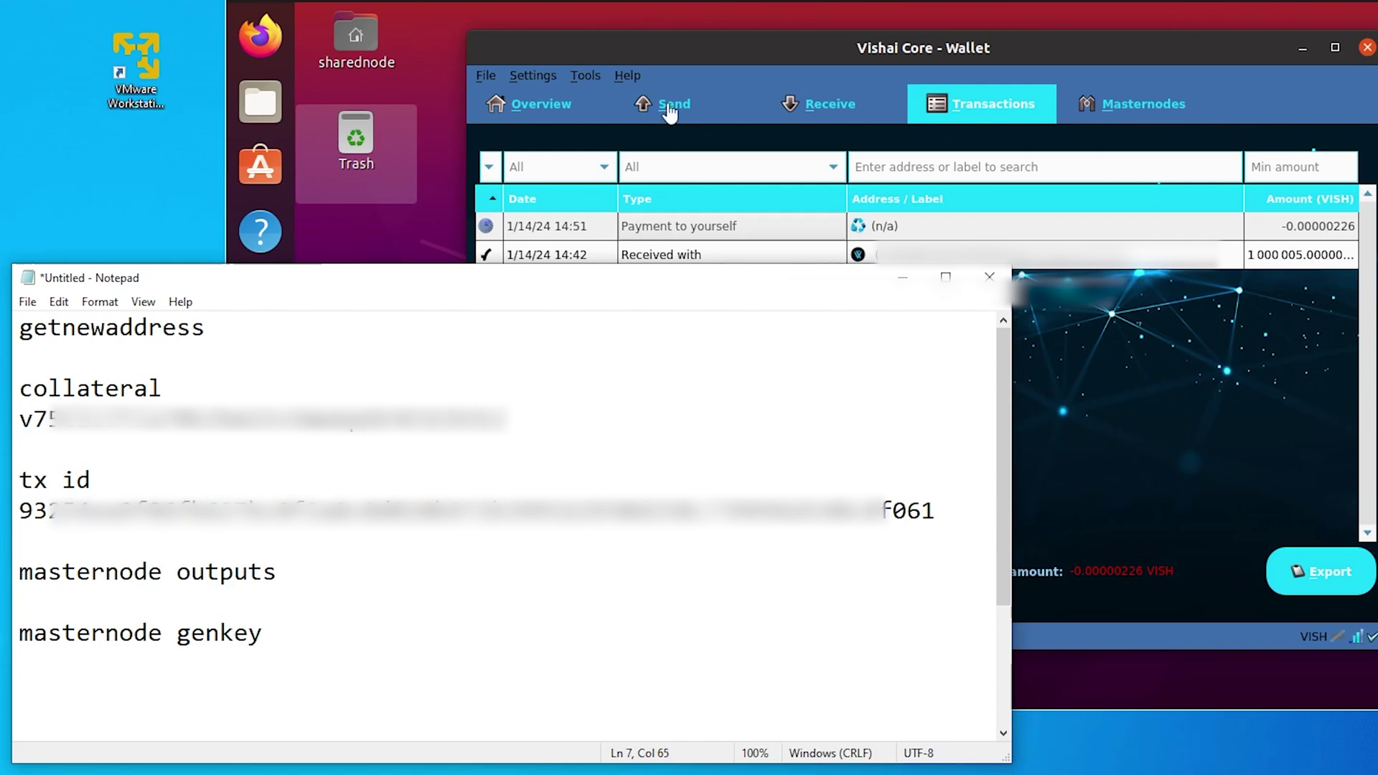
{"action": "left_click", "coordinate": [689, 140]}
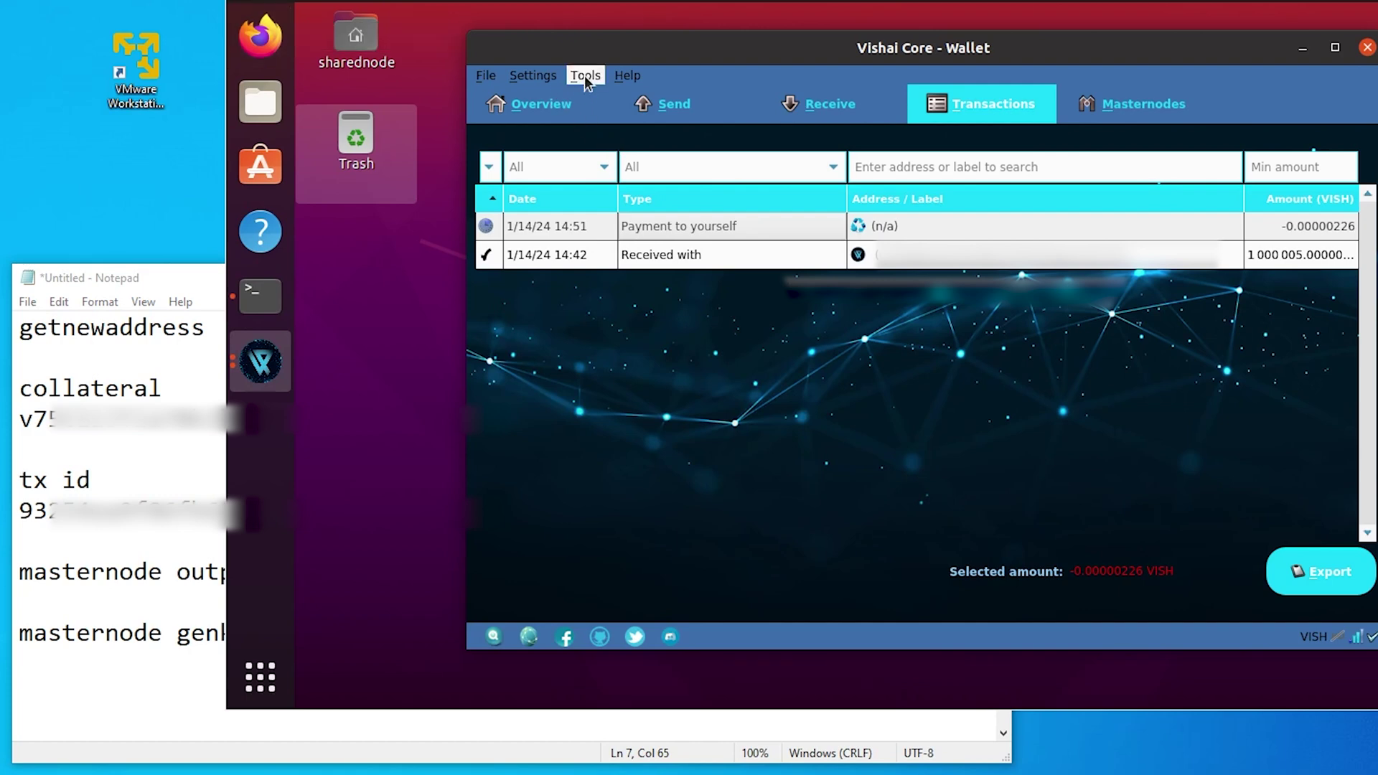
Run masternode outputs in the wallet's debug console
{"action": "left_click", "coordinate": [585, 76]}
{"action": "left_click", "coordinate": [600, 118]}
{"action": "left_click", "coordinate": [594, 567]}
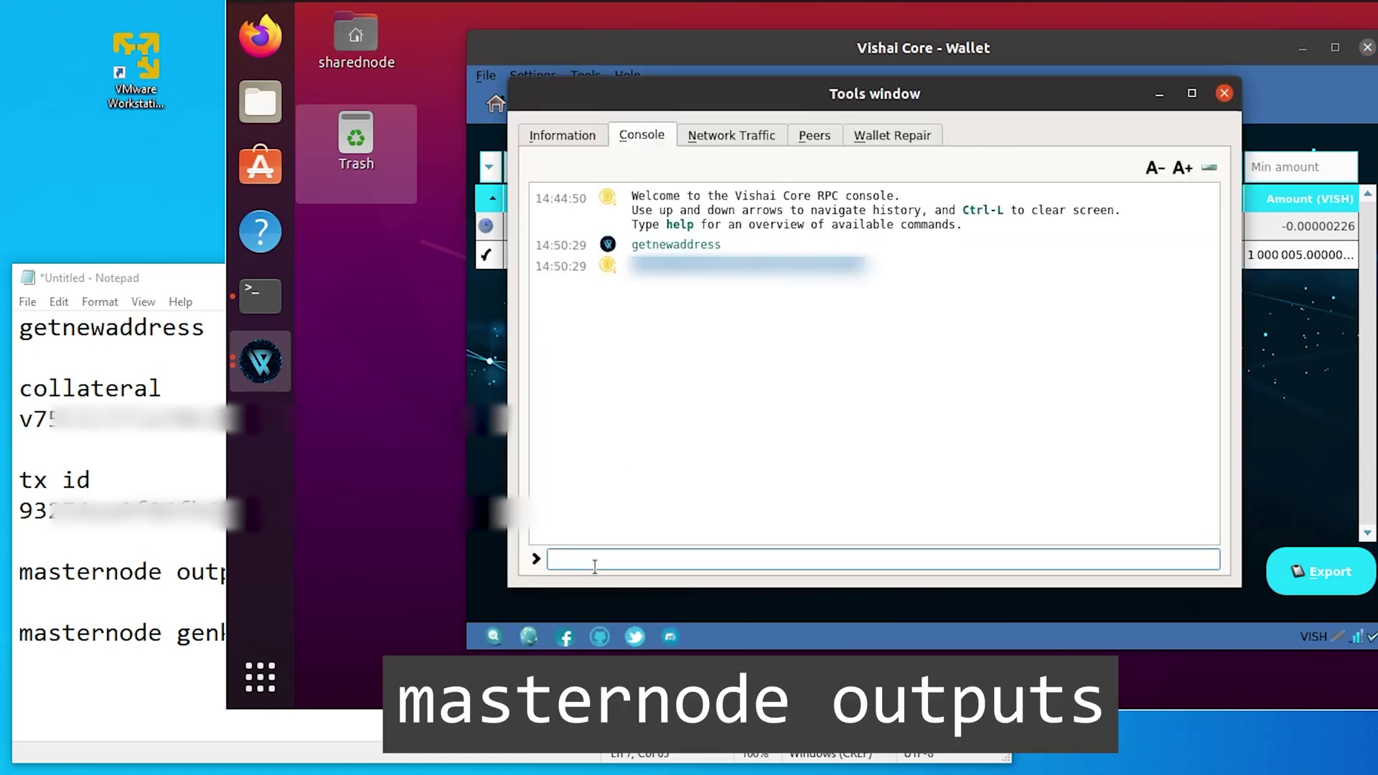
{"action": "key", "text": "ctrl+v"}
{"action": "key", "text": "Return"}
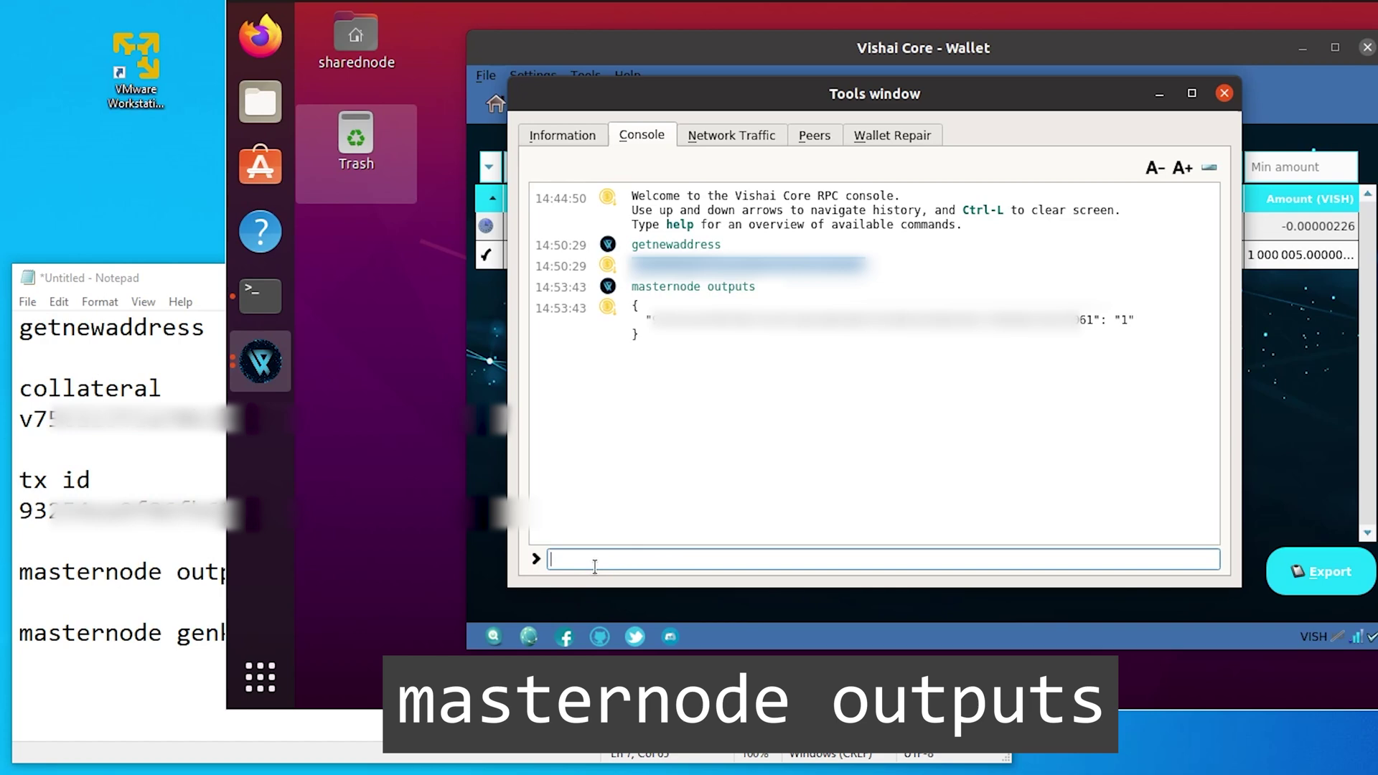
Write output index 1 under masternode outputs in Notepad and select the masternode genkey command text
{"action": "left_click", "coordinate": [90, 418]}
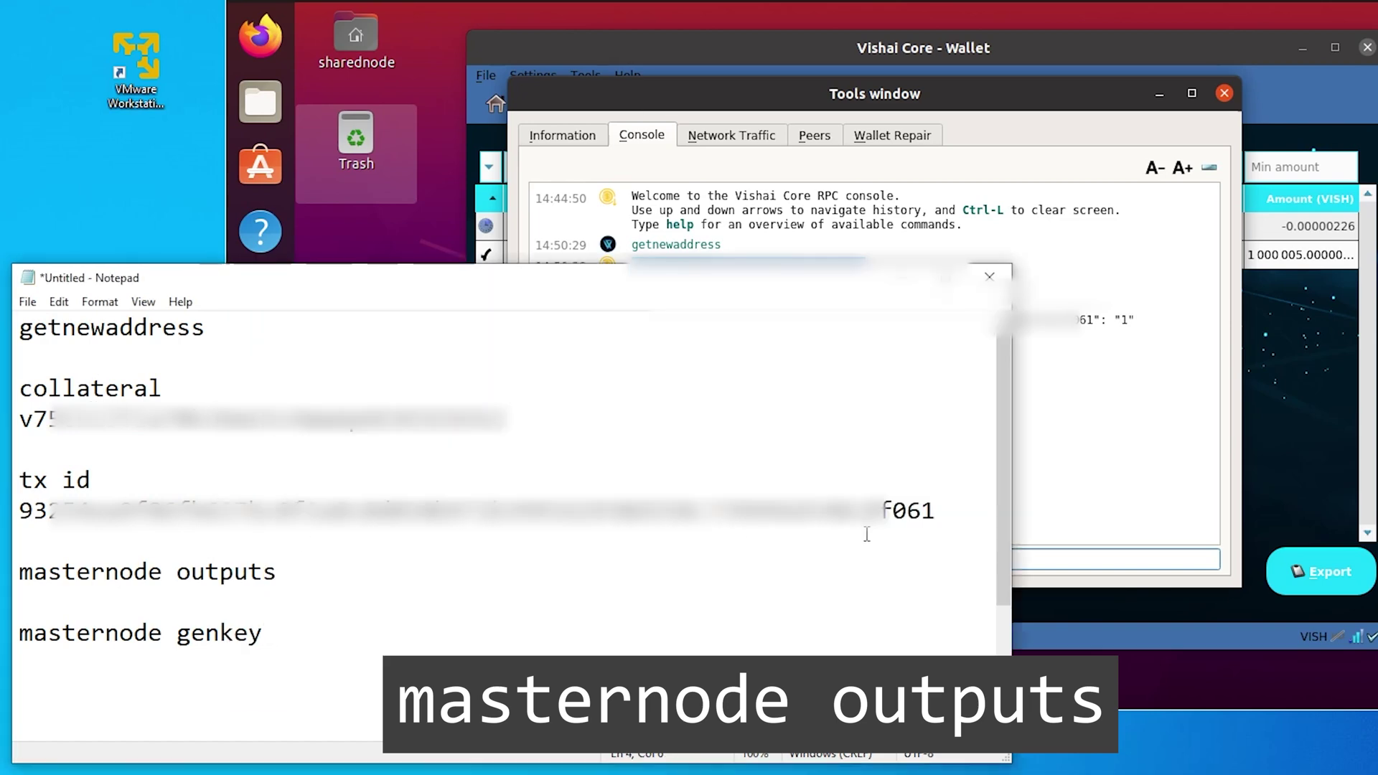
{"action": "left_click", "coordinate": [909, 100]}
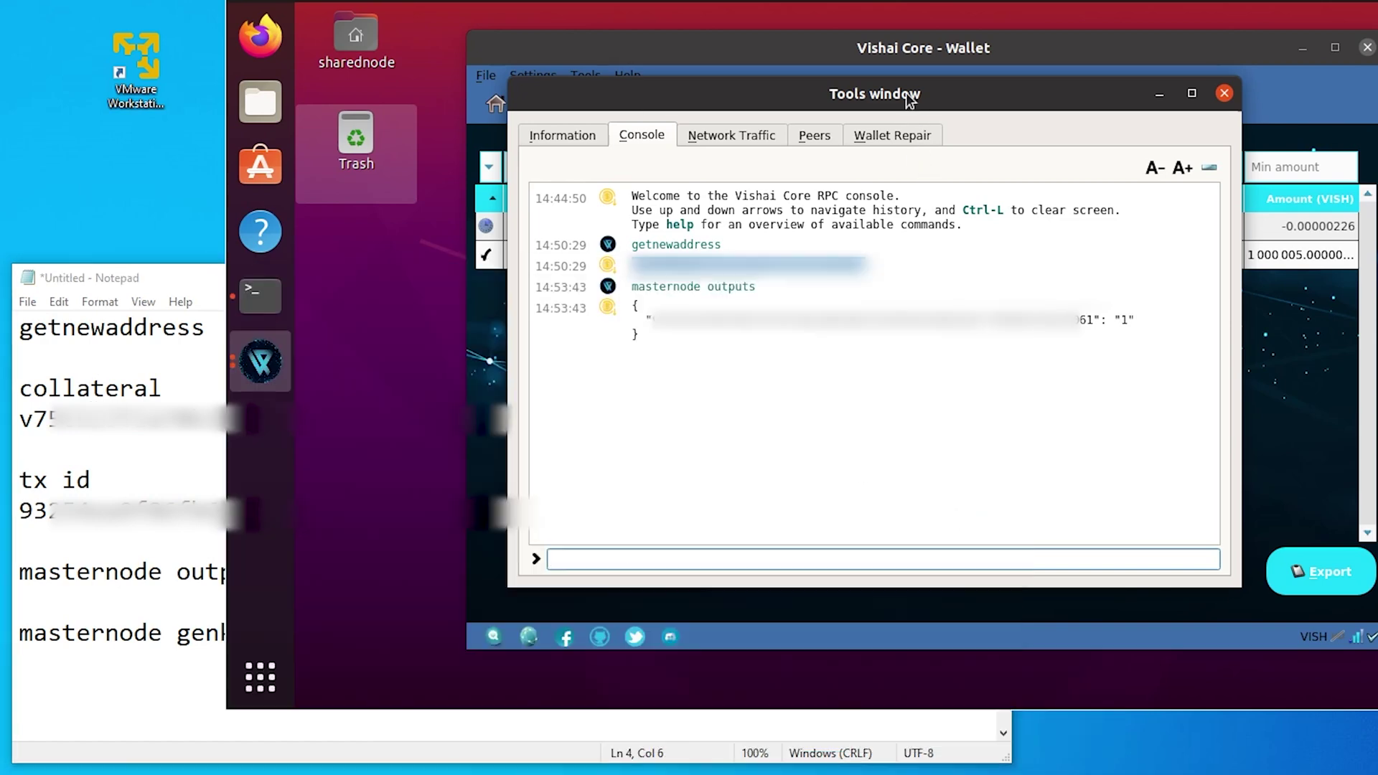
{"action": "left_click", "coordinate": [1128, 323]}
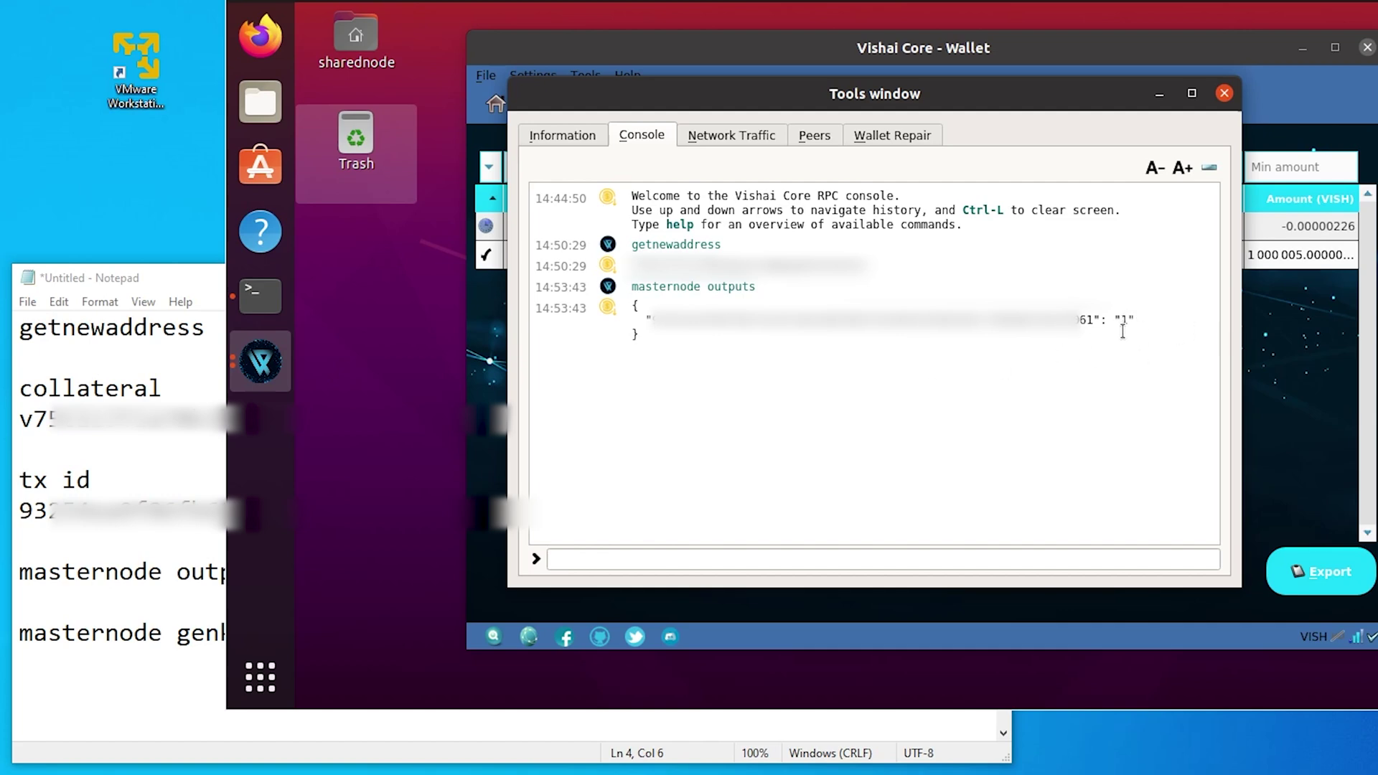
{"action": "left_click", "coordinate": [94, 574]}
{"action": "left_click", "coordinate": [173, 594]}
{"action": "type", "text": "1"}
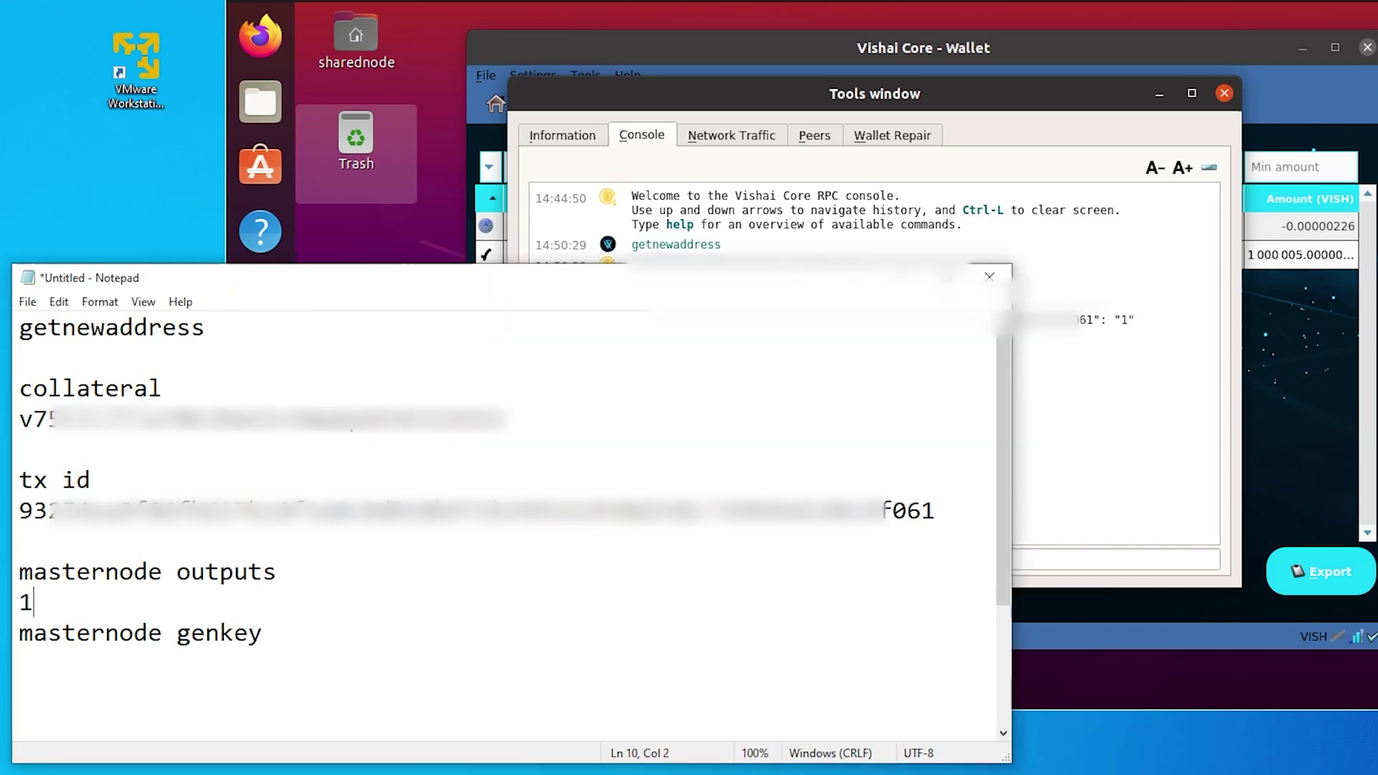
{"action": "left_click", "coordinate": [58, 659]}
{"action": "left_click_drag", "start_coordinate": [269, 635], "coordinate": [20, 637]}
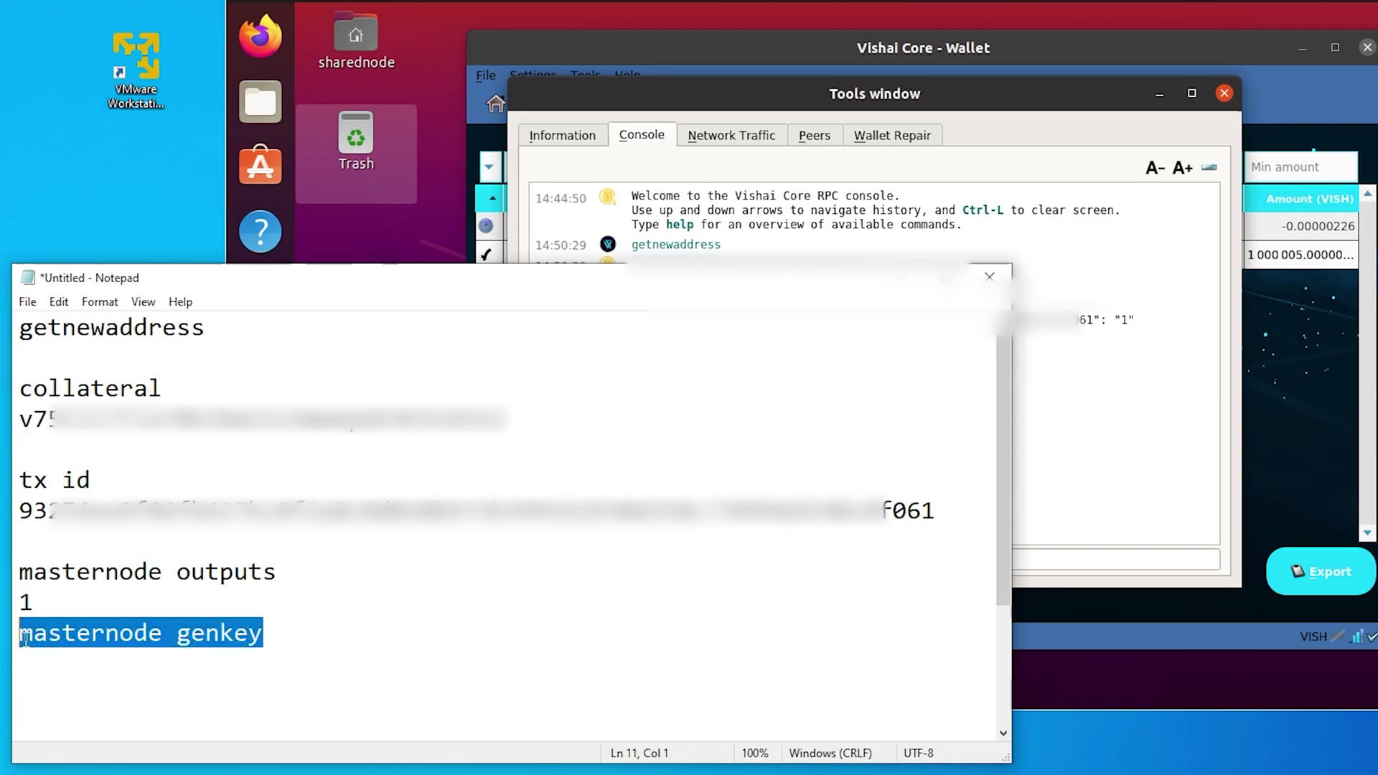
{"action": "left_click", "coordinate": [642, 534]}
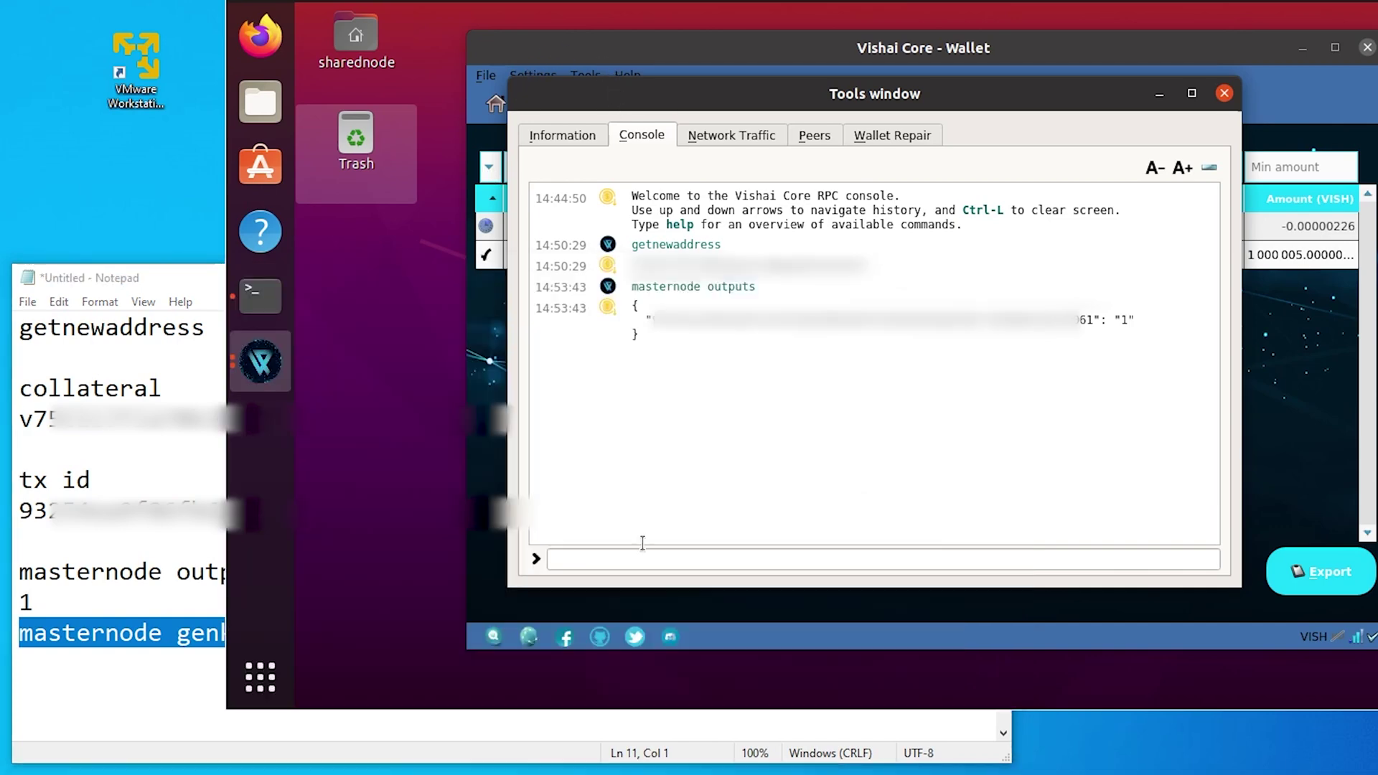
Run masternode genkey in the console
{"action": "left_click", "coordinate": [593, 563]}
{"action": "type", "text": "master"}
{"action": "key", "text": "Down"}
{"action": "type", "text": "genkey"}
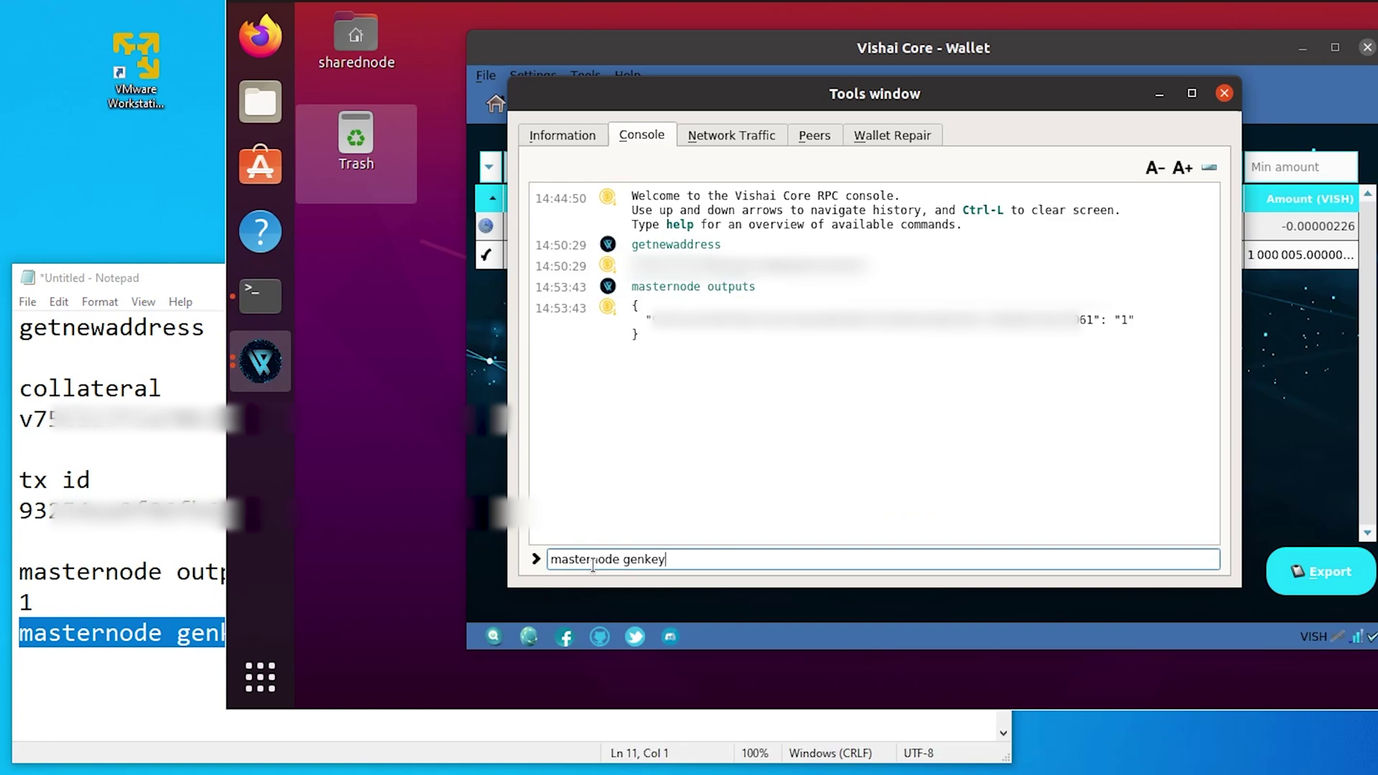
{"action": "key", "text": "Return"}
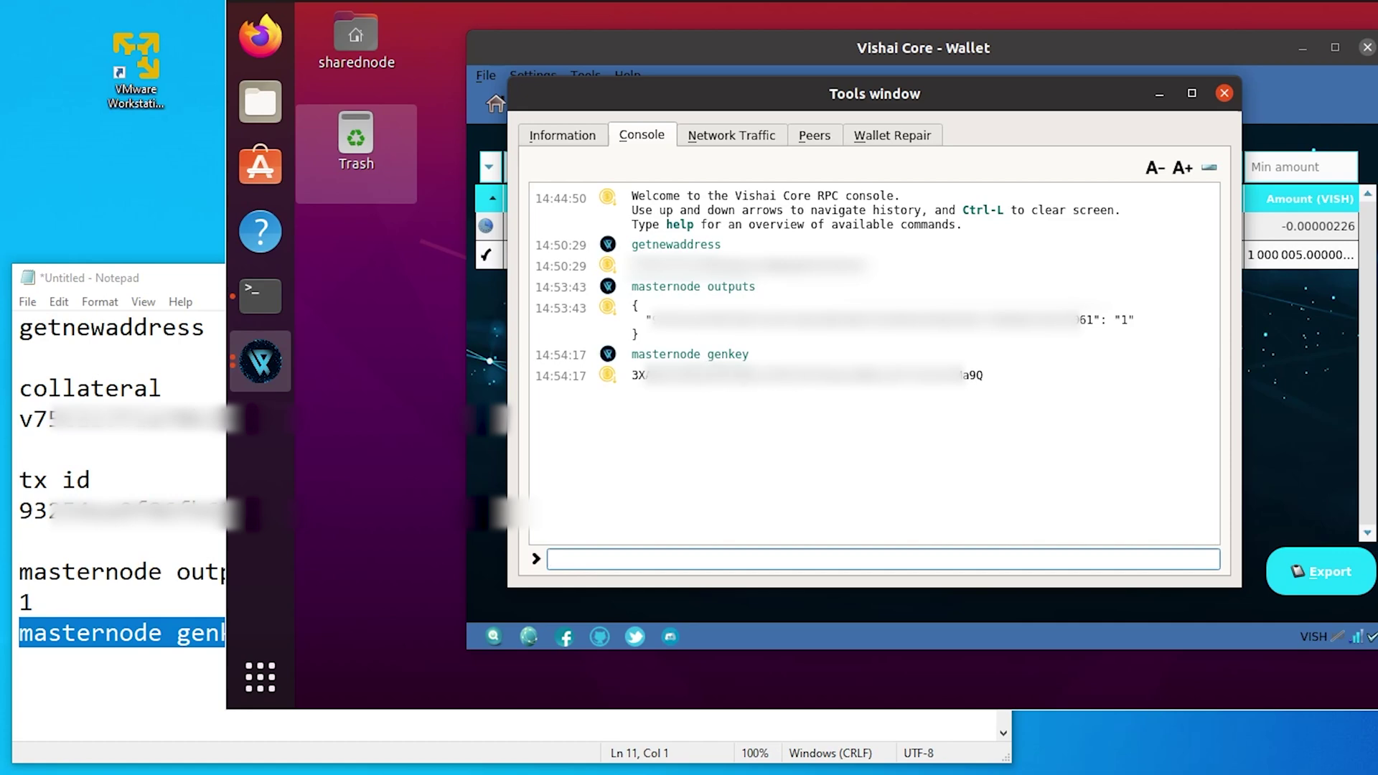
Paste the generated private key under masternode genkey in Notepad and close the tools window
{"action": "double_click", "coordinate": [734, 375]}
{"action": "right_click", "coordinate": [734, 374]}
{"action": "left_click", "coordinate": [761, 386]}
{"action": "left_click", "coordinate": [150, 689]}
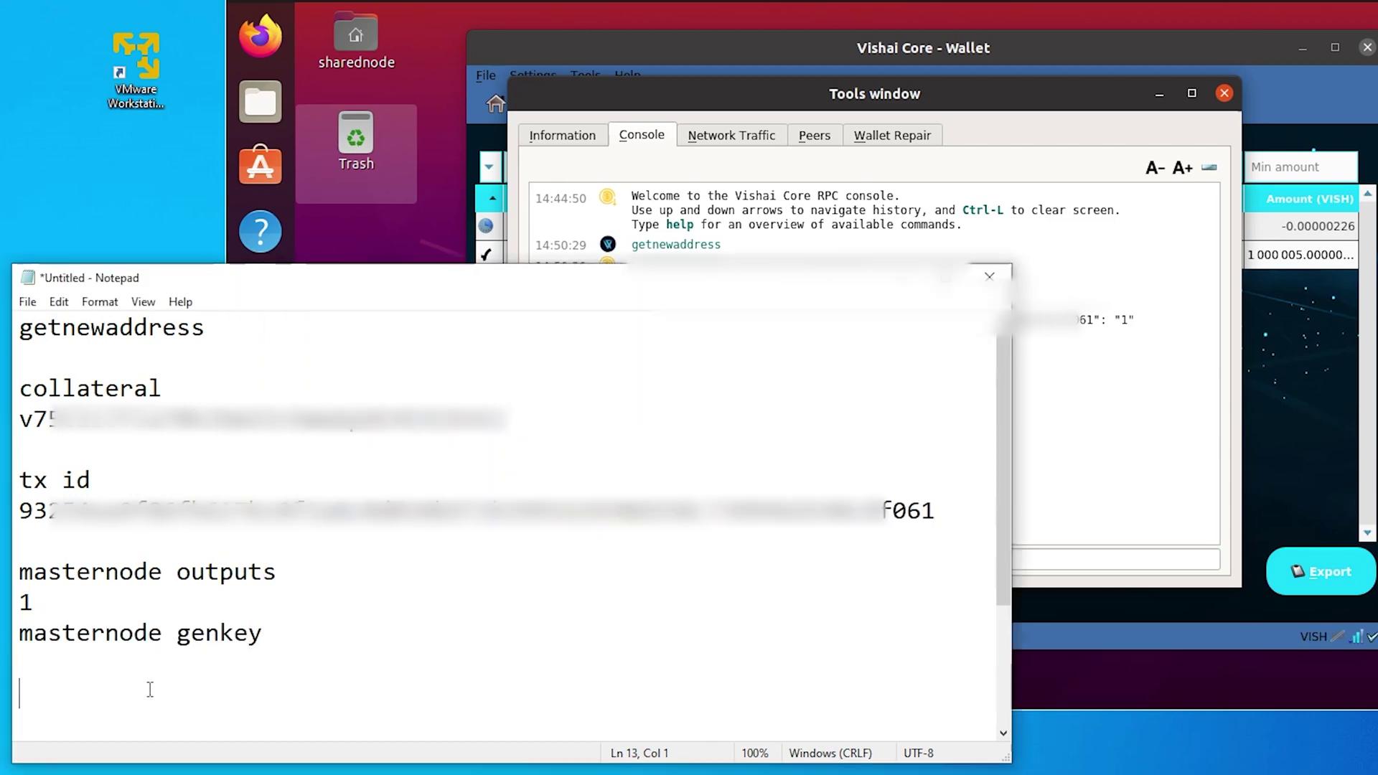
{"action": "key", "text": "ctrl+v"}
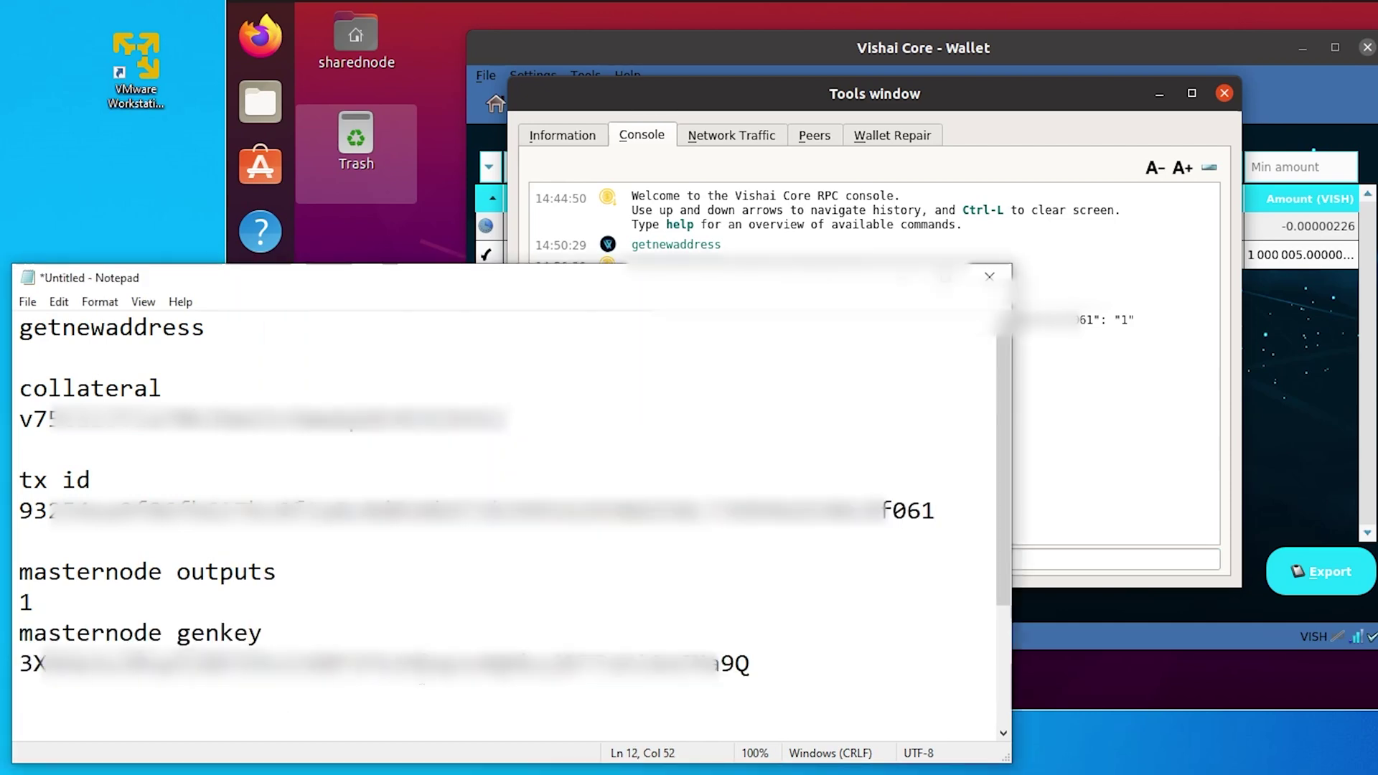
{"action": "left_click", "coordinate": [926, 95]}
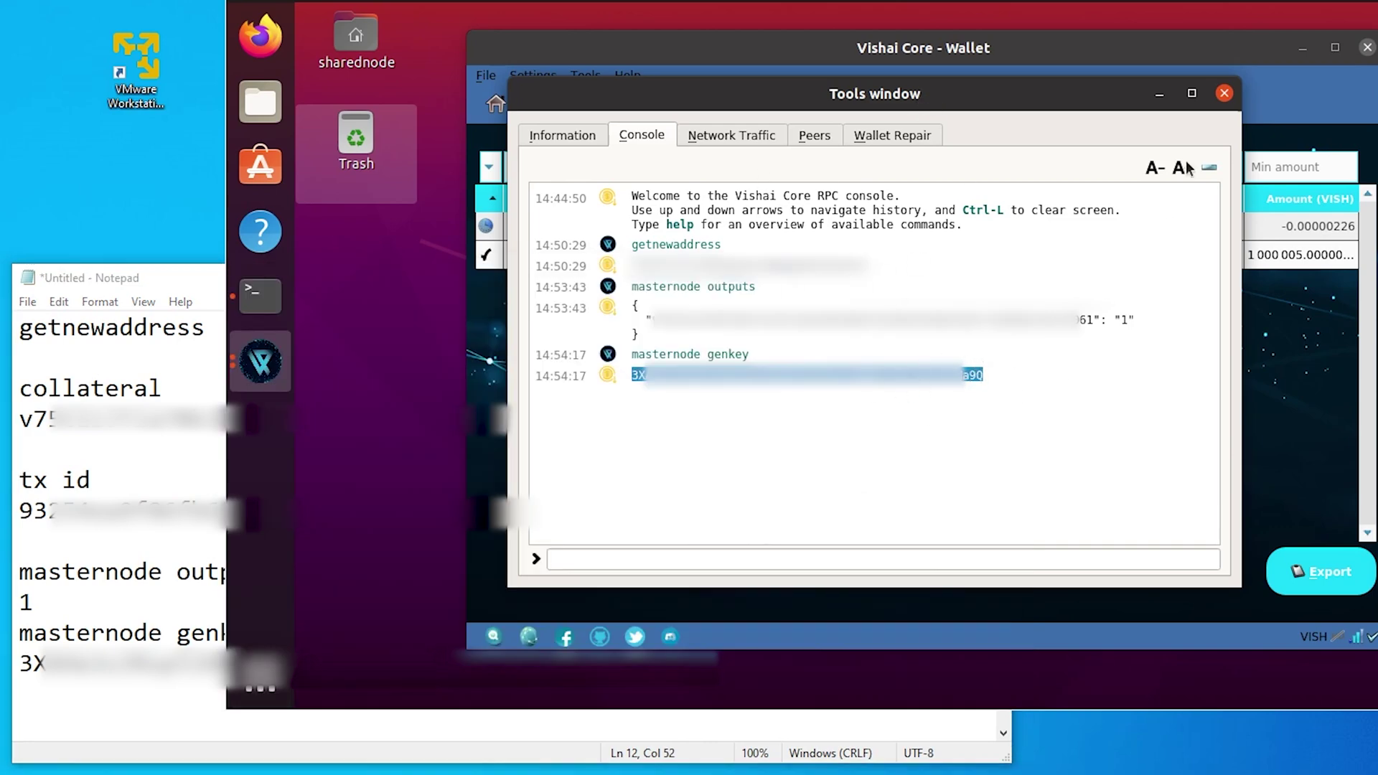
{"action": "left_click", "coordinate": [1223, 94]}
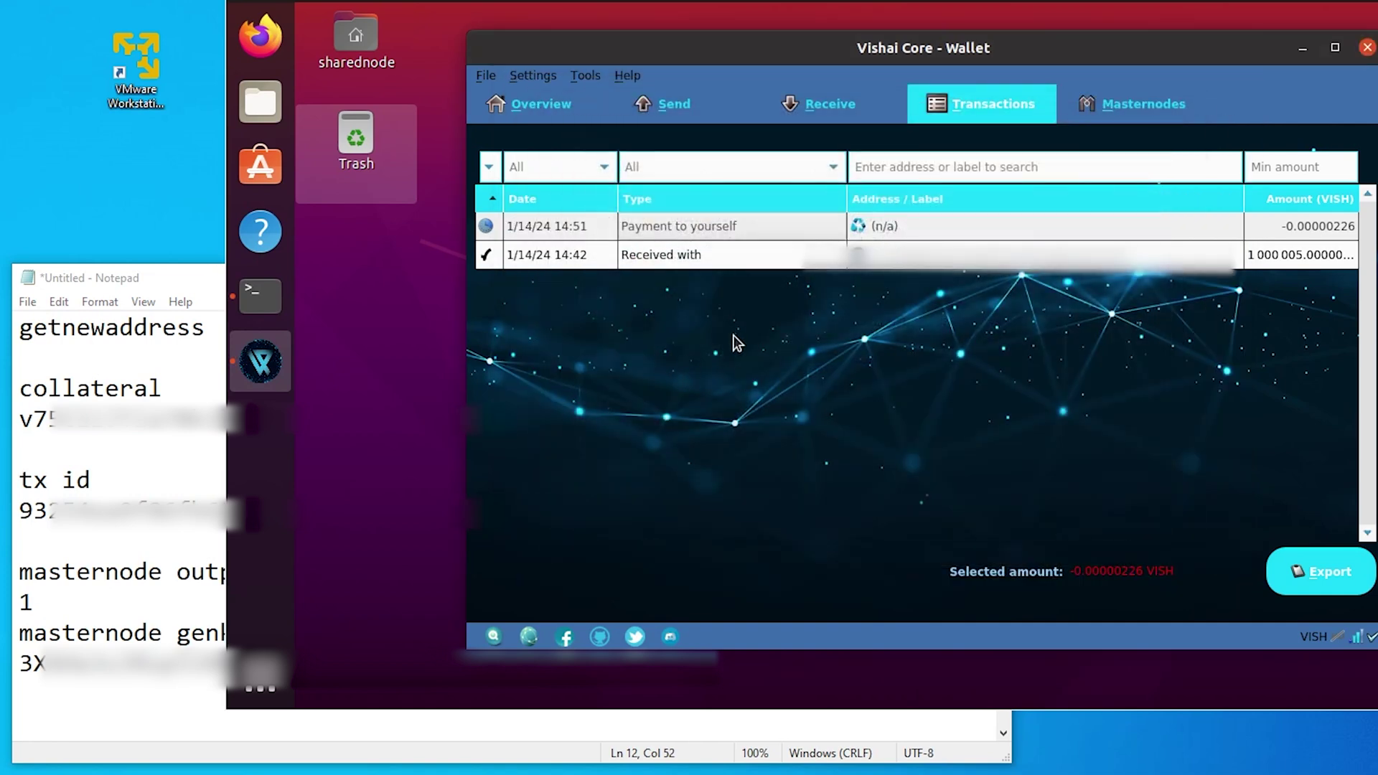
Show hidden files in Home and open .vishaicore/masternode.conf in the text editor
{"action": "left_click", "coordinate": [271, 108]}
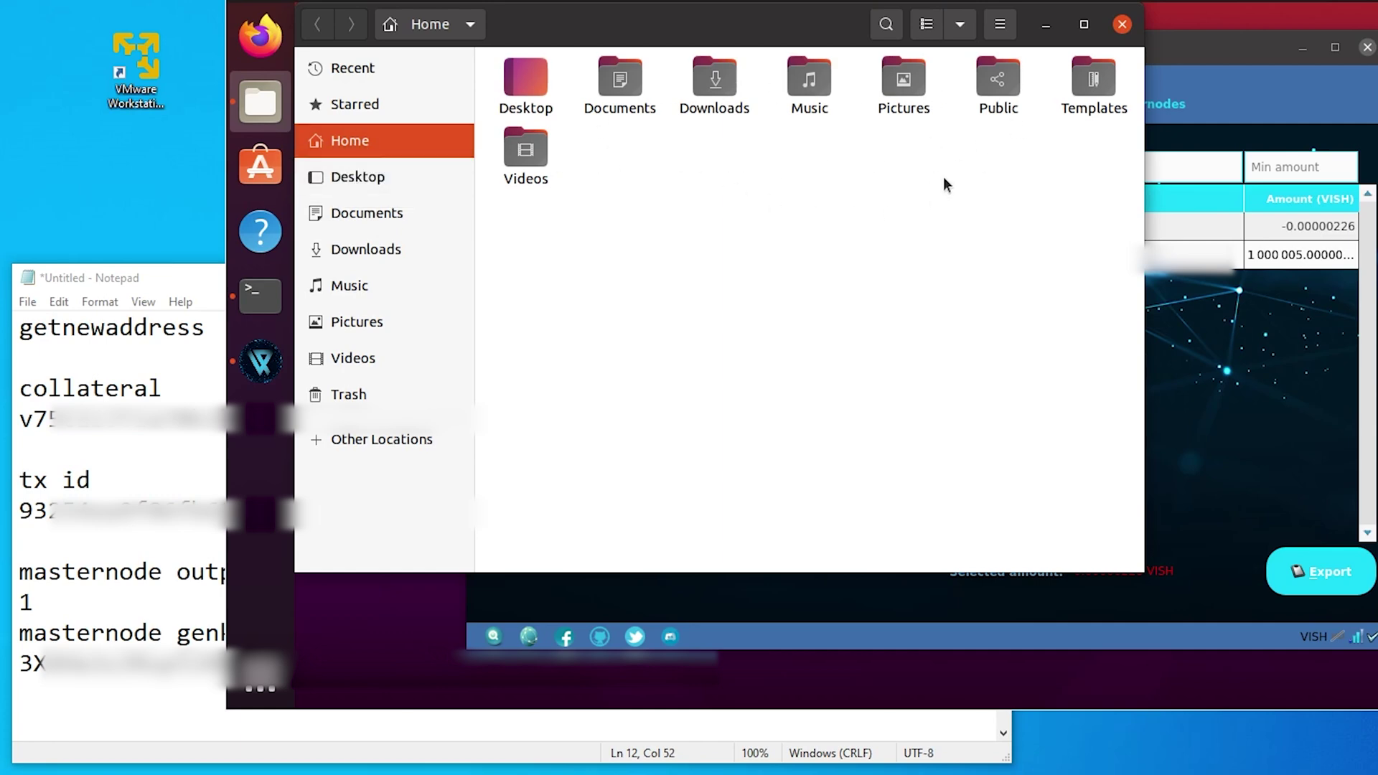
{"action": "left_click", "coordinate": [1006, 28]}
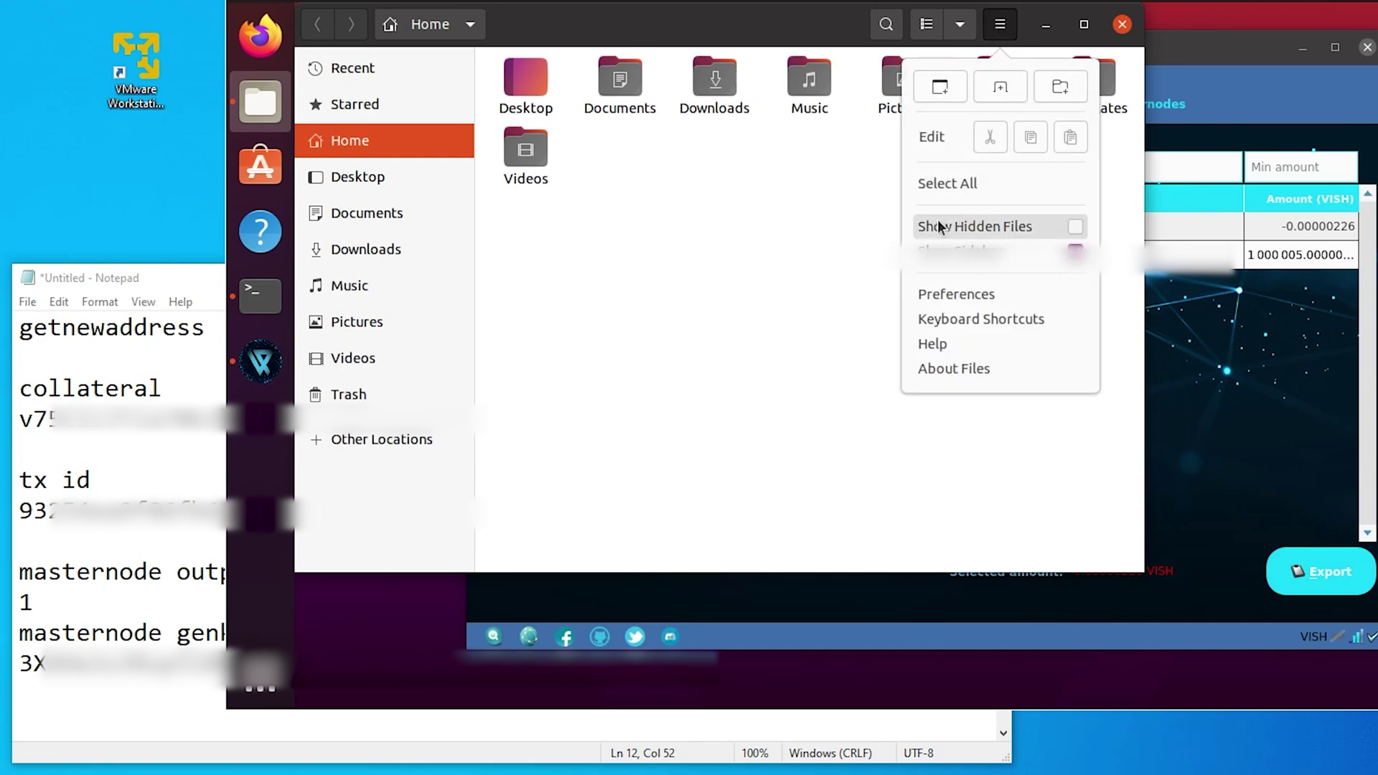
{"action": "left_click", "coordinate": [1074, 228]}
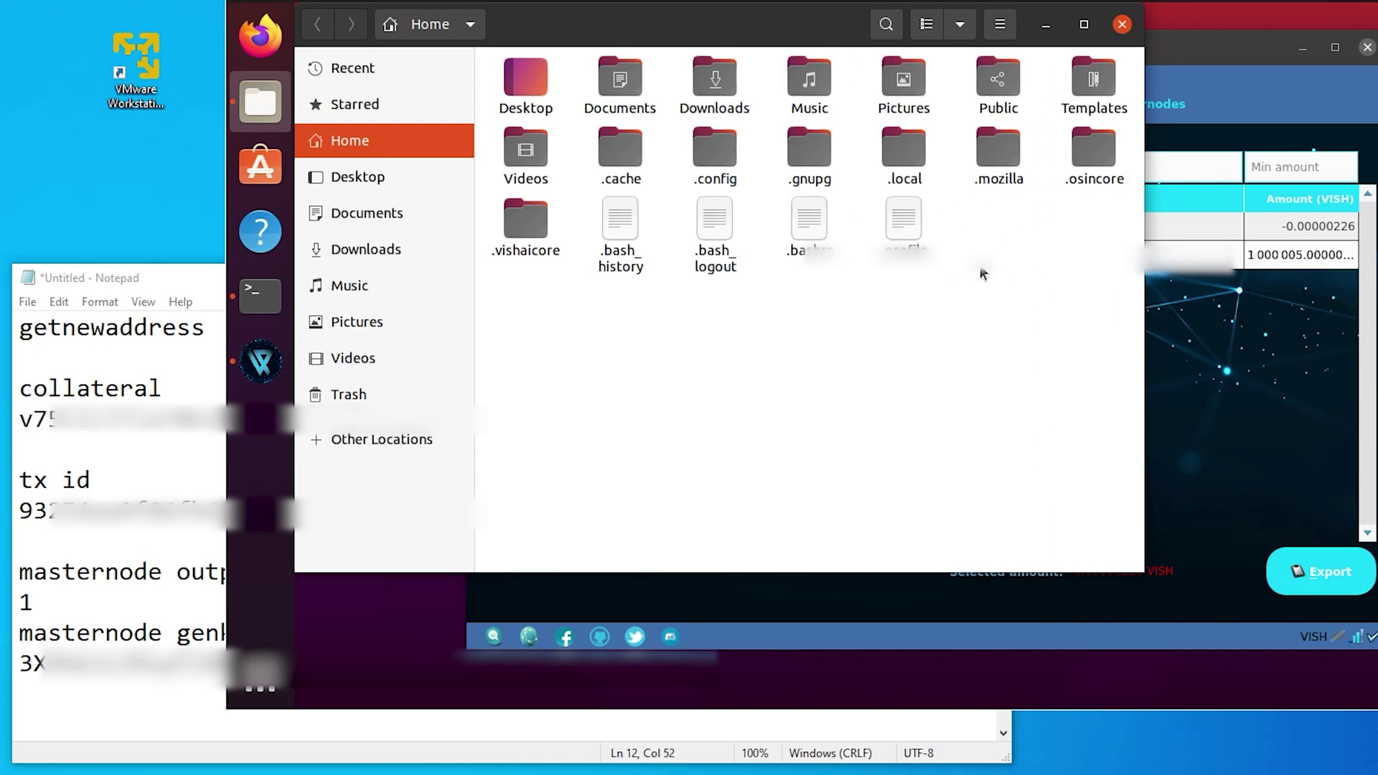
{"action": "left_click", "coordinate": [514, 257]}
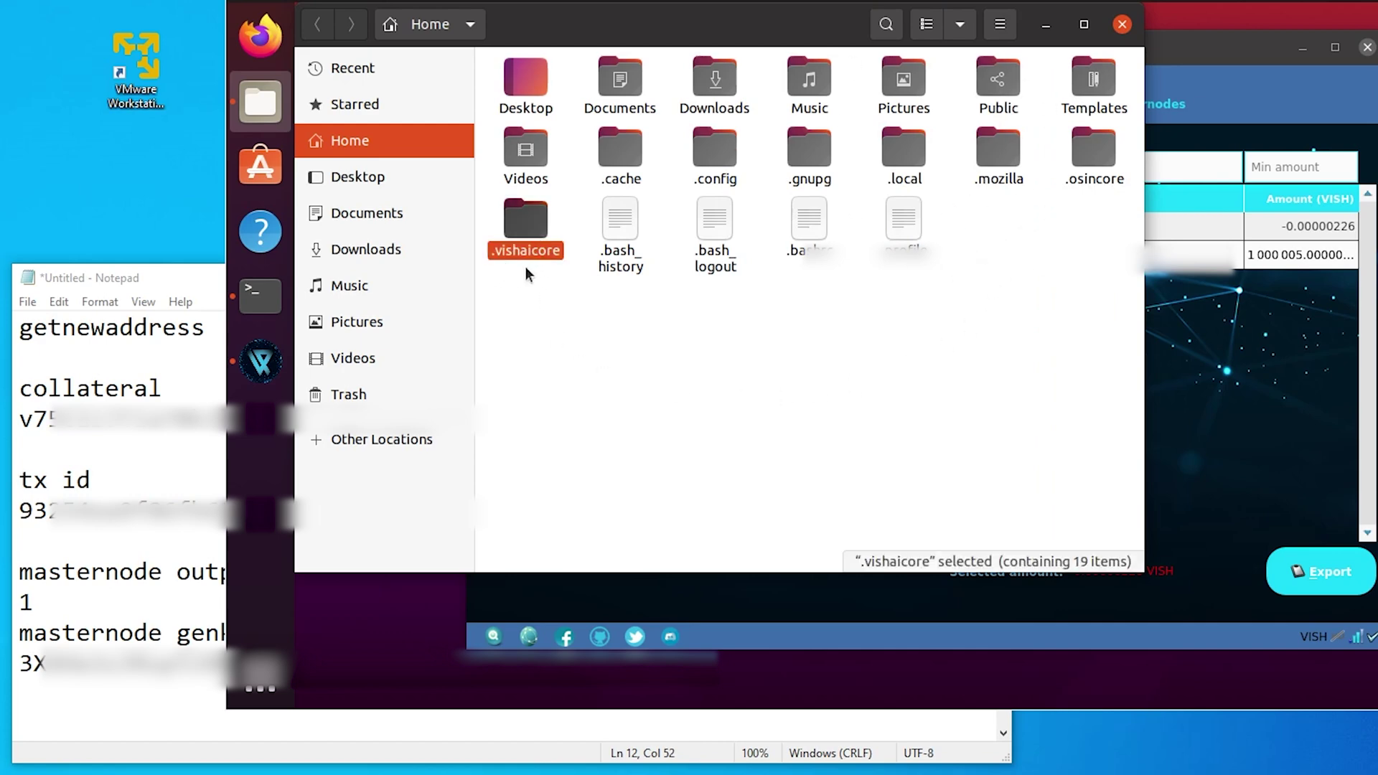
{"action": "double_click", "coordinate": [535, 227]}
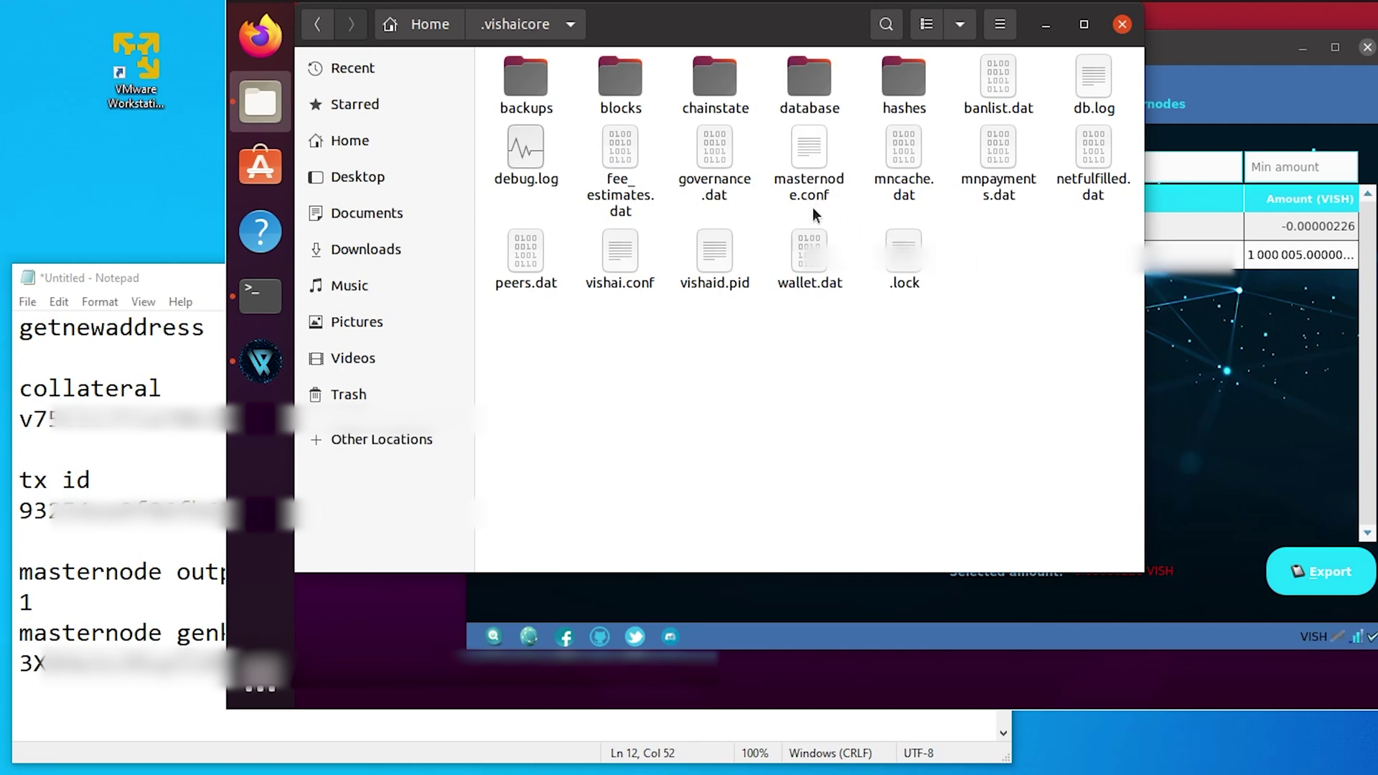
{"action": "double_click", "coordinate": [811, 152]}
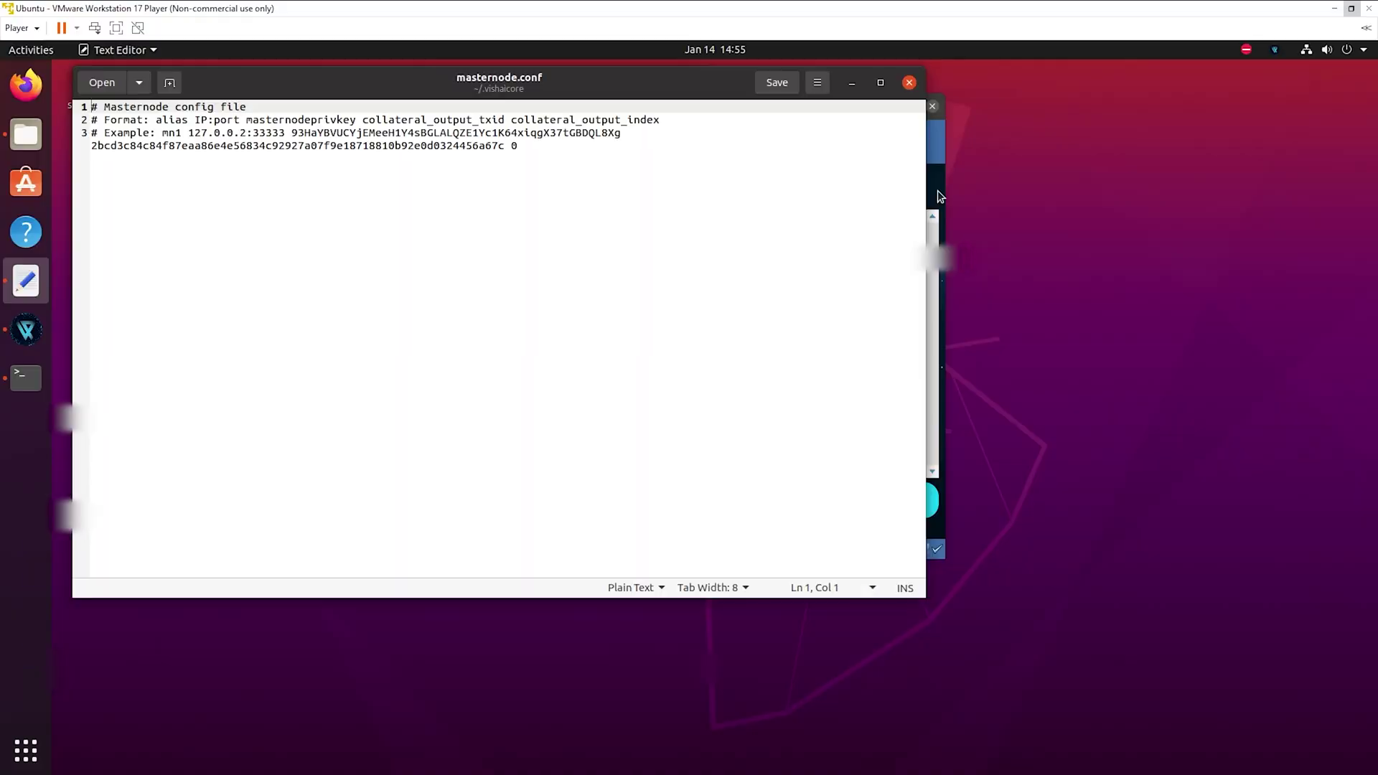
Add a new line 4 reading node1 below the example entry in masternode.conf
{"action": "left_click_drag", "start_coordinate": [1181, 192], "coordinate": [1257, 201]}
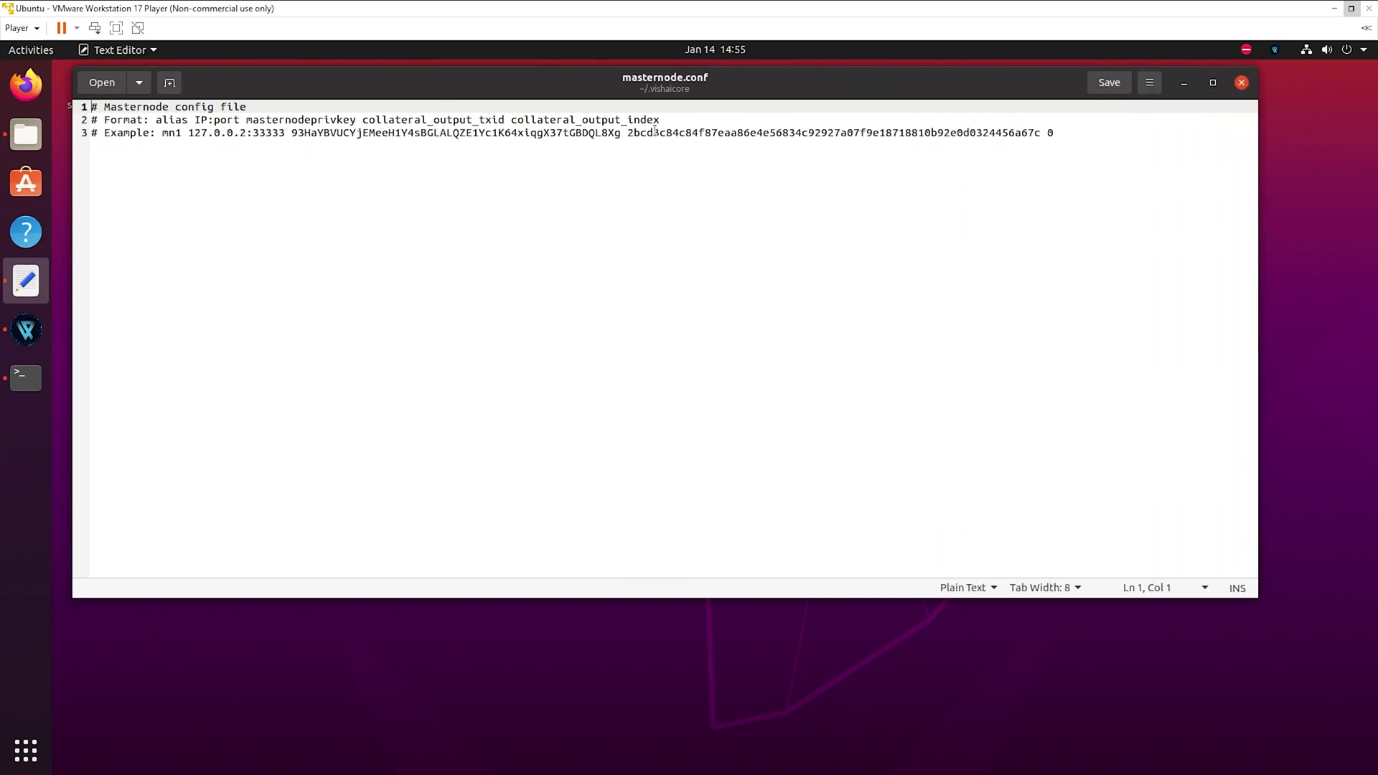
{"action": "left_click", "coordinate": [1083, 137]}
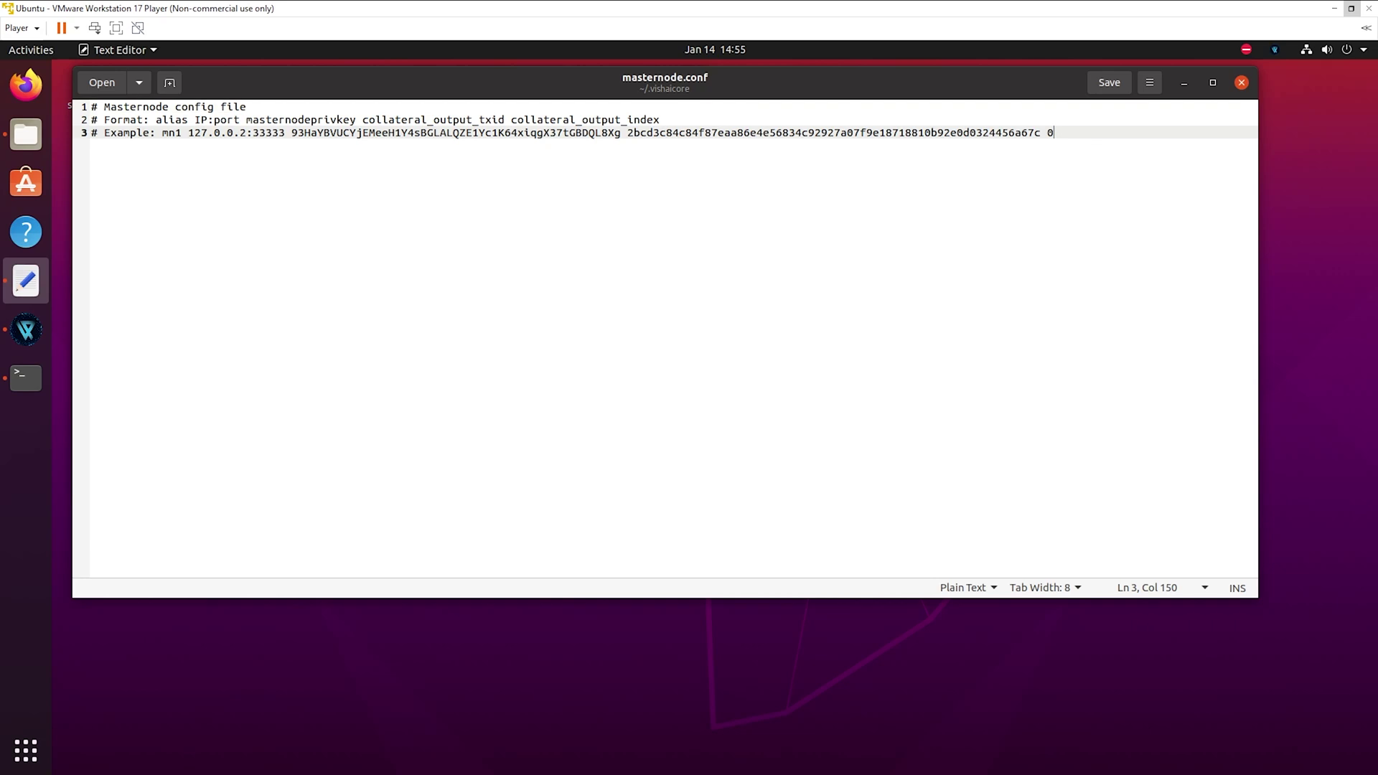
{"action": "key", "text": "Return"}
{"action": "type", "text": "node"}
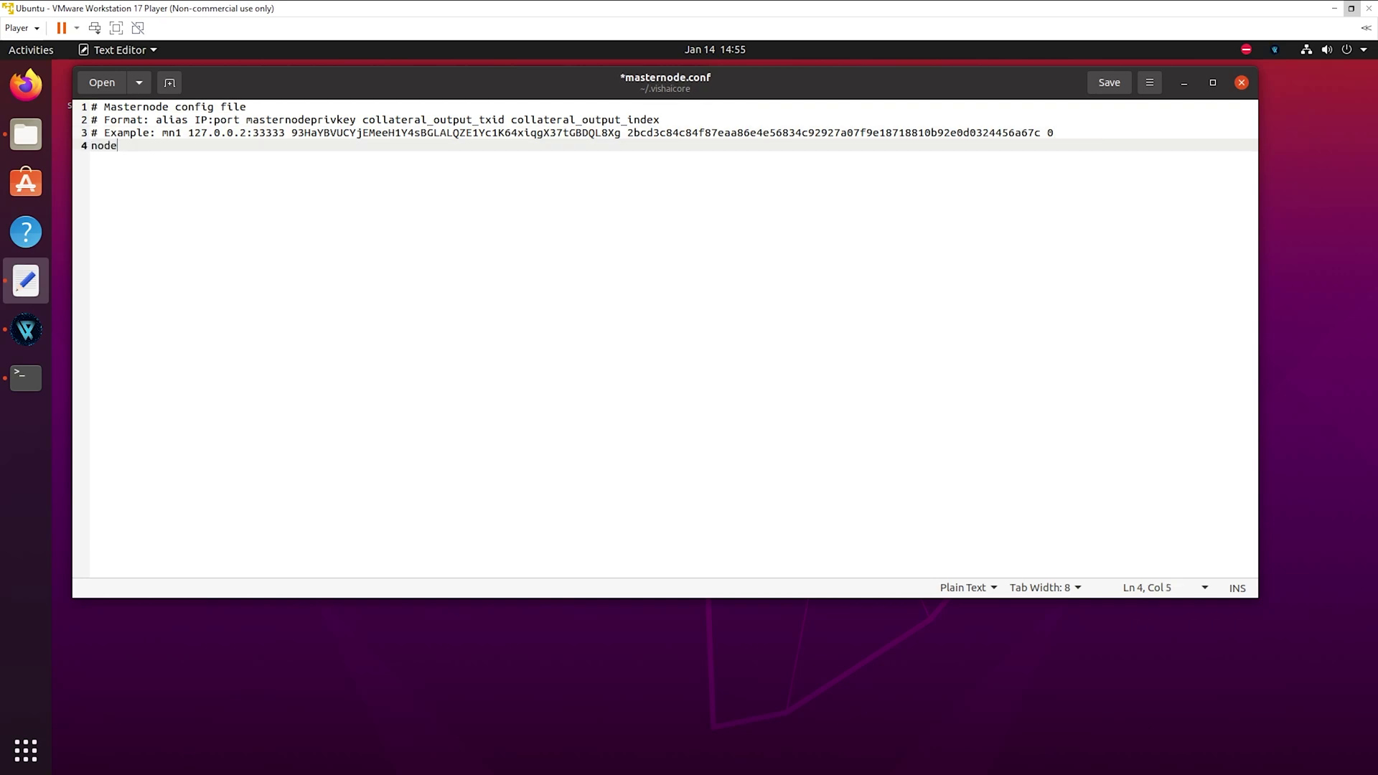
{"action": "type", "text": "1"}
Note 'ip: 192.168.1.1:8083' in Notepad and paste 192.168.1.1:8083 after node1
{"action": "key", "text": "alt+Tab"}
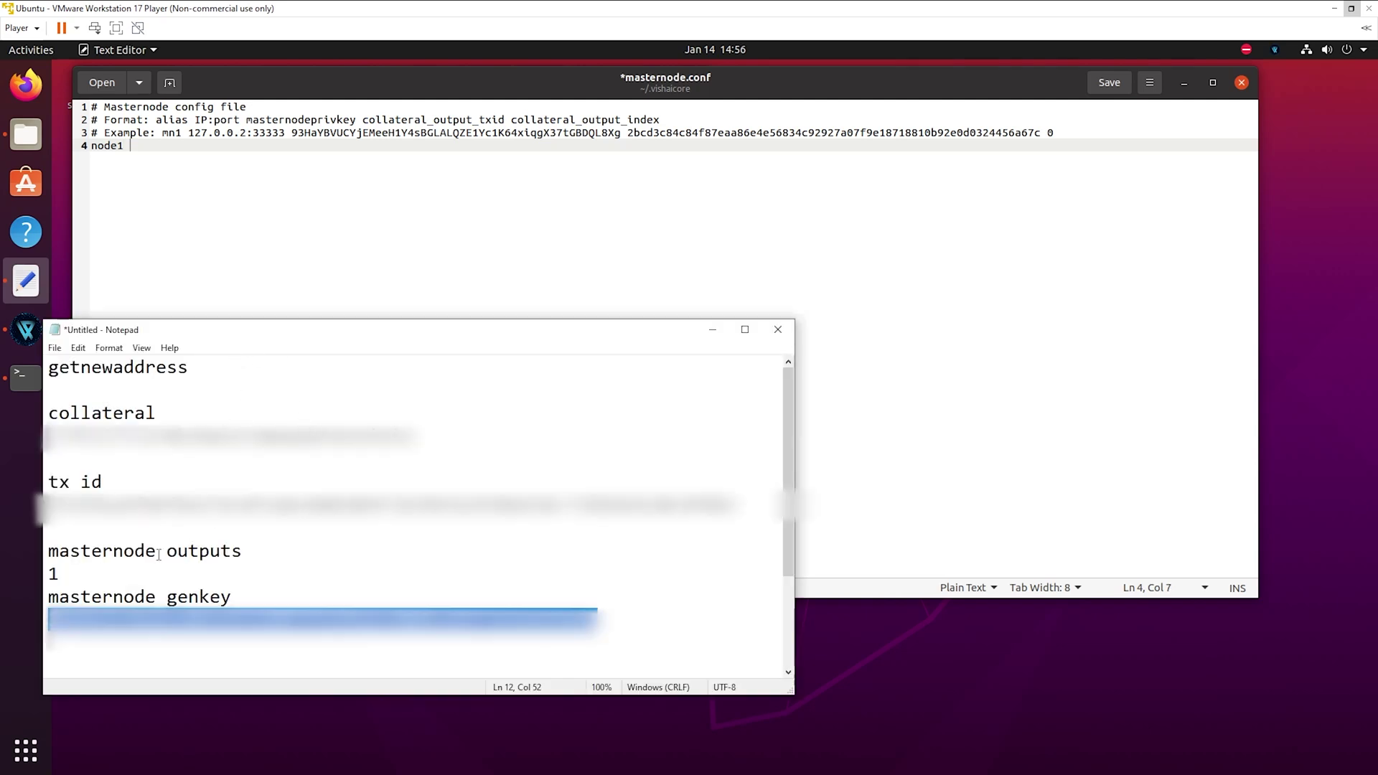
{"action": "left_click", "coordinate": [133, 668]}
{"action": "type", "text": "ipd"}
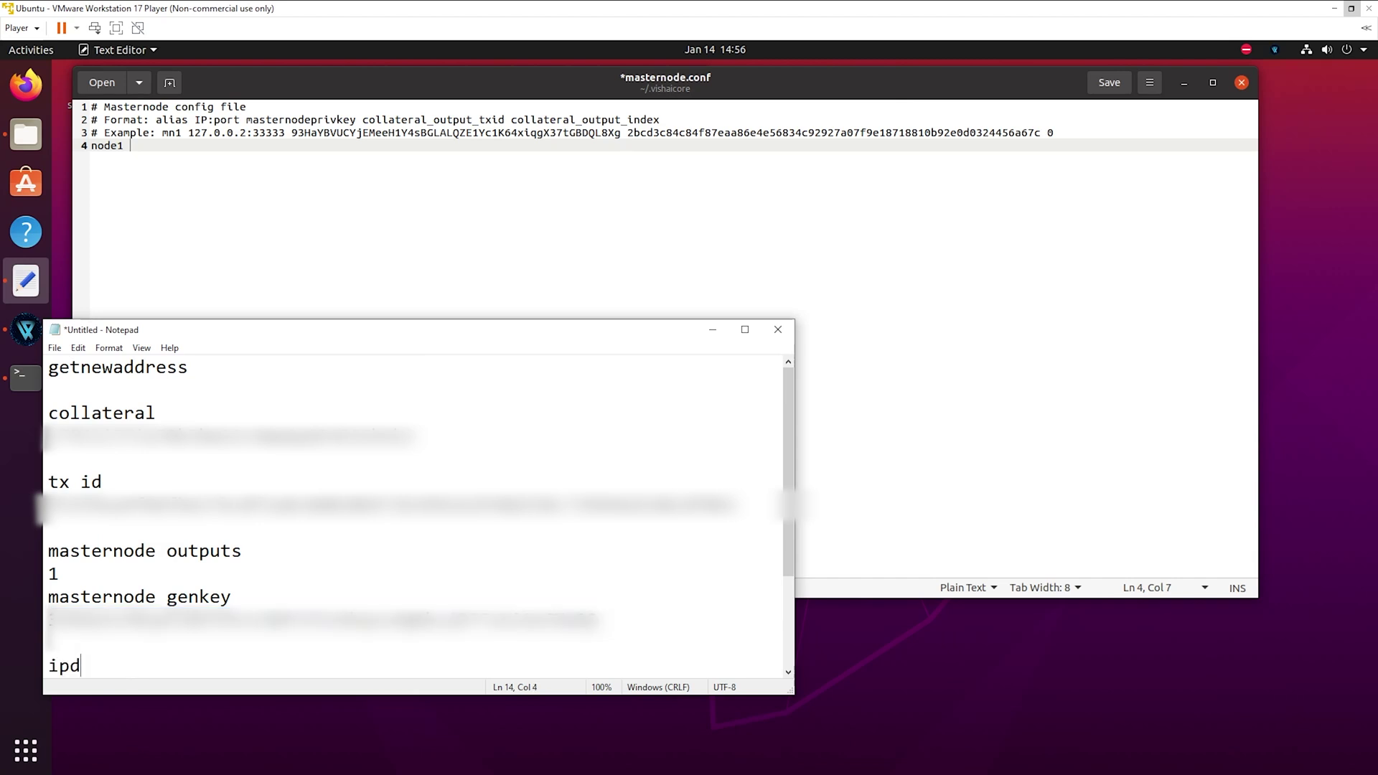
{"action": "key", "text": "BackSpace"}
{"action": "type", "text": ": 192.168.1.1:8083"}
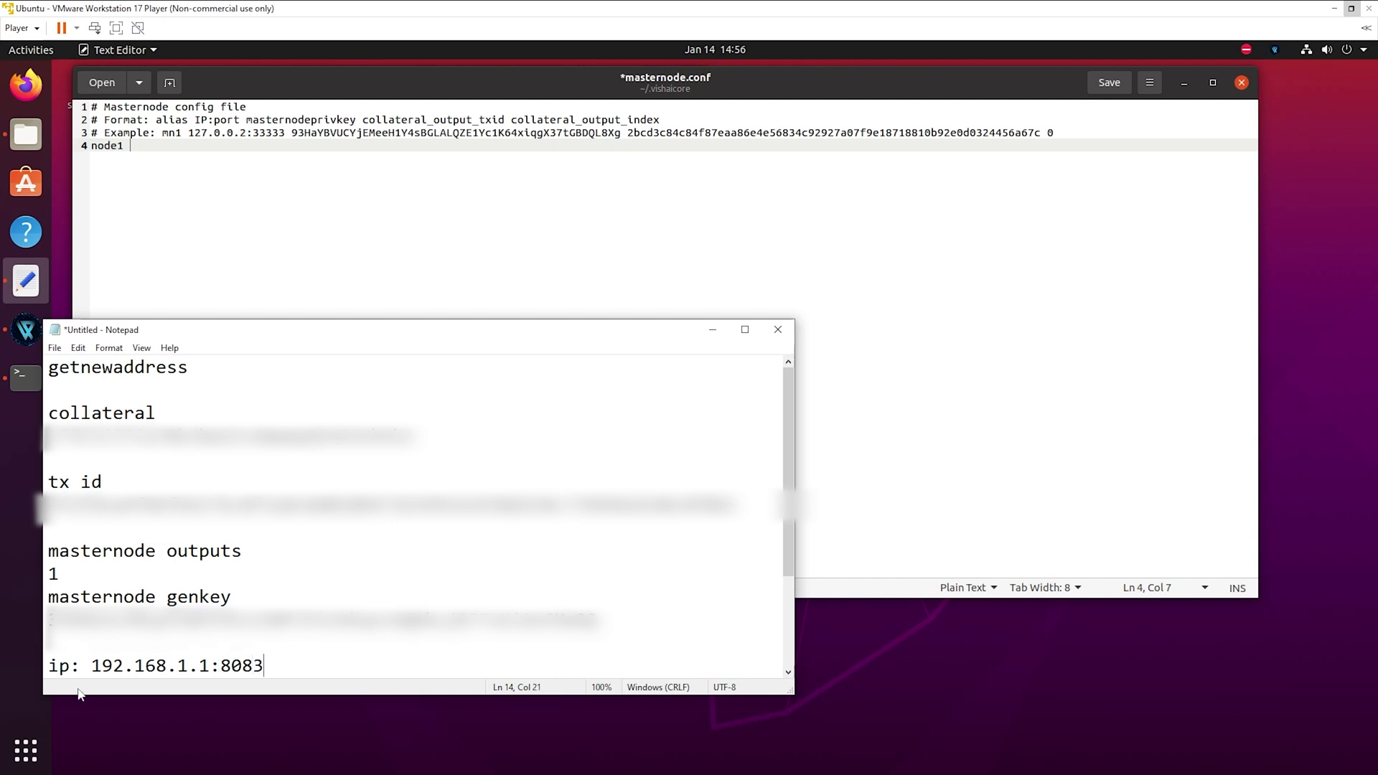
{"action": "left_click_drag", "start_coordinate": [96, 662], "coordinate": [215, 659]}
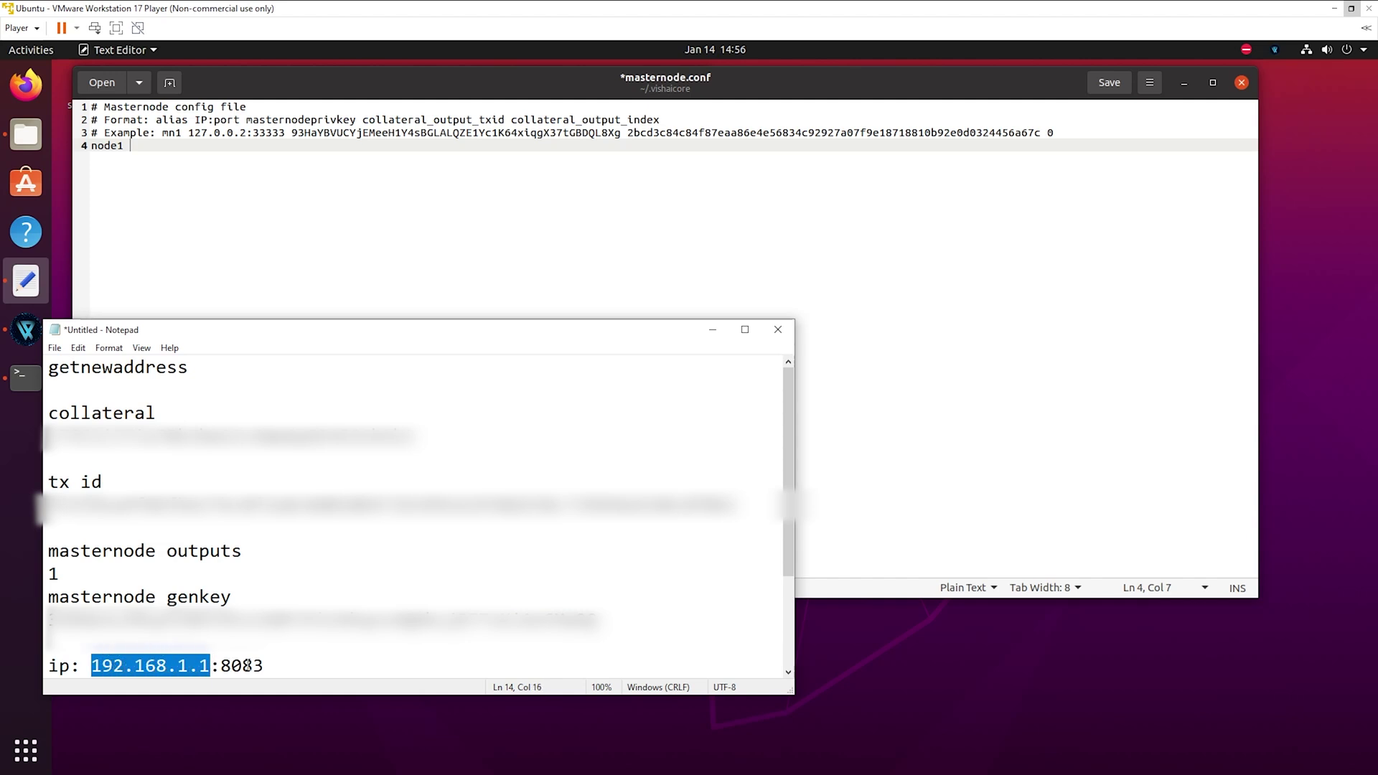
{"action": "left_click", "coordinate": [277, 666]}
{"action": "left_click_drag", "start_coordinate": [298, 666], "coordinate": [95, 666]}
{"action": "key", "text": "ctrl+c"}
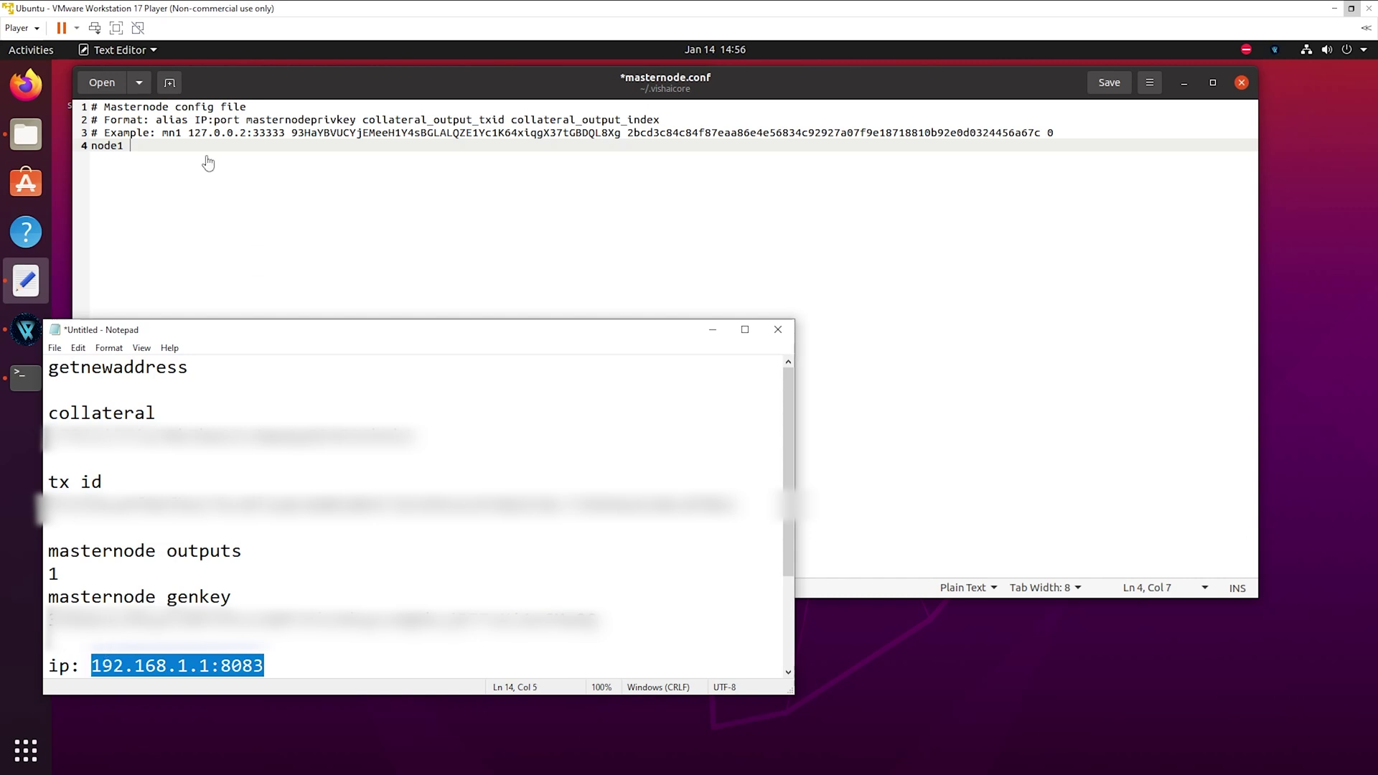
{"action": "left_click", "coordinate": [208, 165]}
{"action": "right_click", "coordinate": [179, 144]}
{"action": "left_click", "coordinate": [216, 227]}
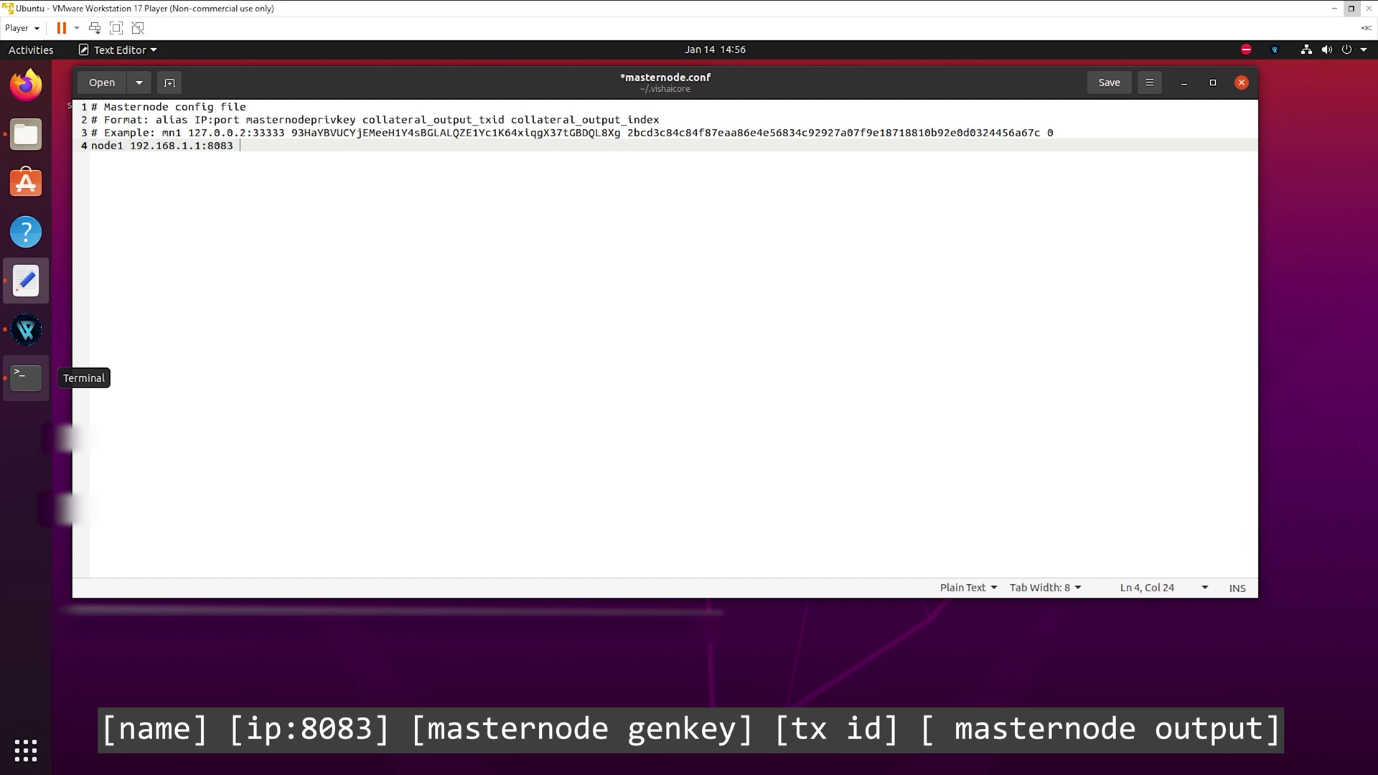
Copy the masternode genkey from Notepad and paste it after the port on line 4
{"action": "key", "text": "alt+Tab"}
{"action": "left_click", "coordinate": [104, 619]}
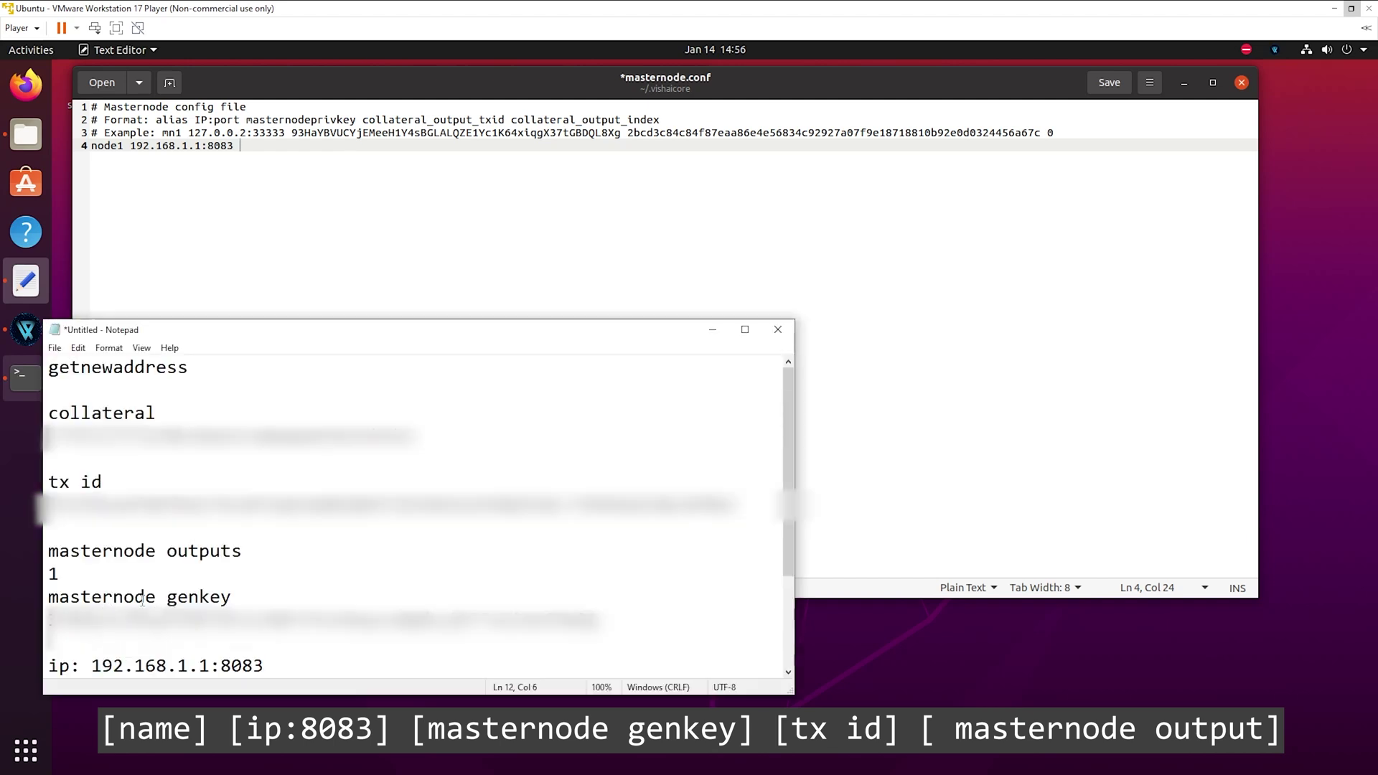
{"action": "left_click_drag", "start_coordinate": [49, 618], "coordinate": [597, 618]}
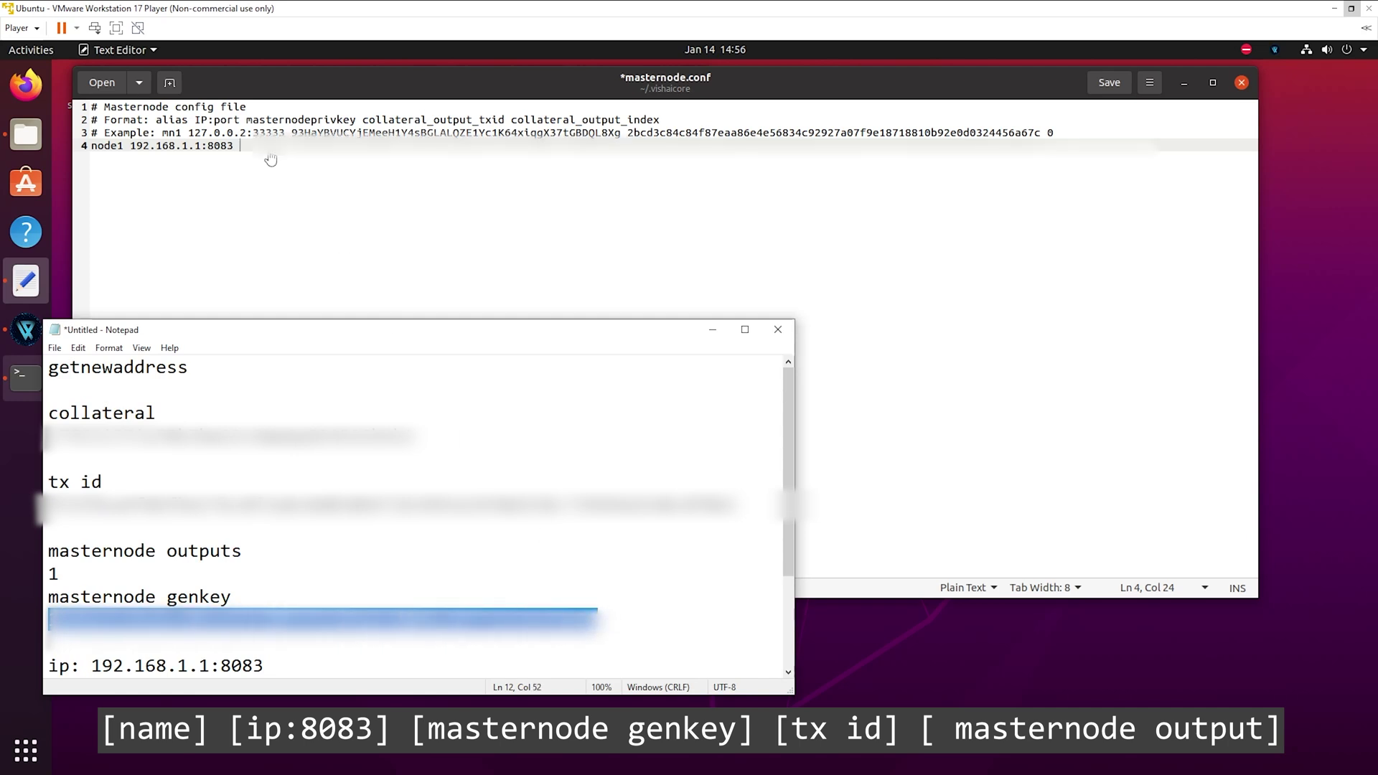
{"action": "left_click", "coordinate": [310, 194]}
{"action": "right_click", "coordinate": [273, 155]}
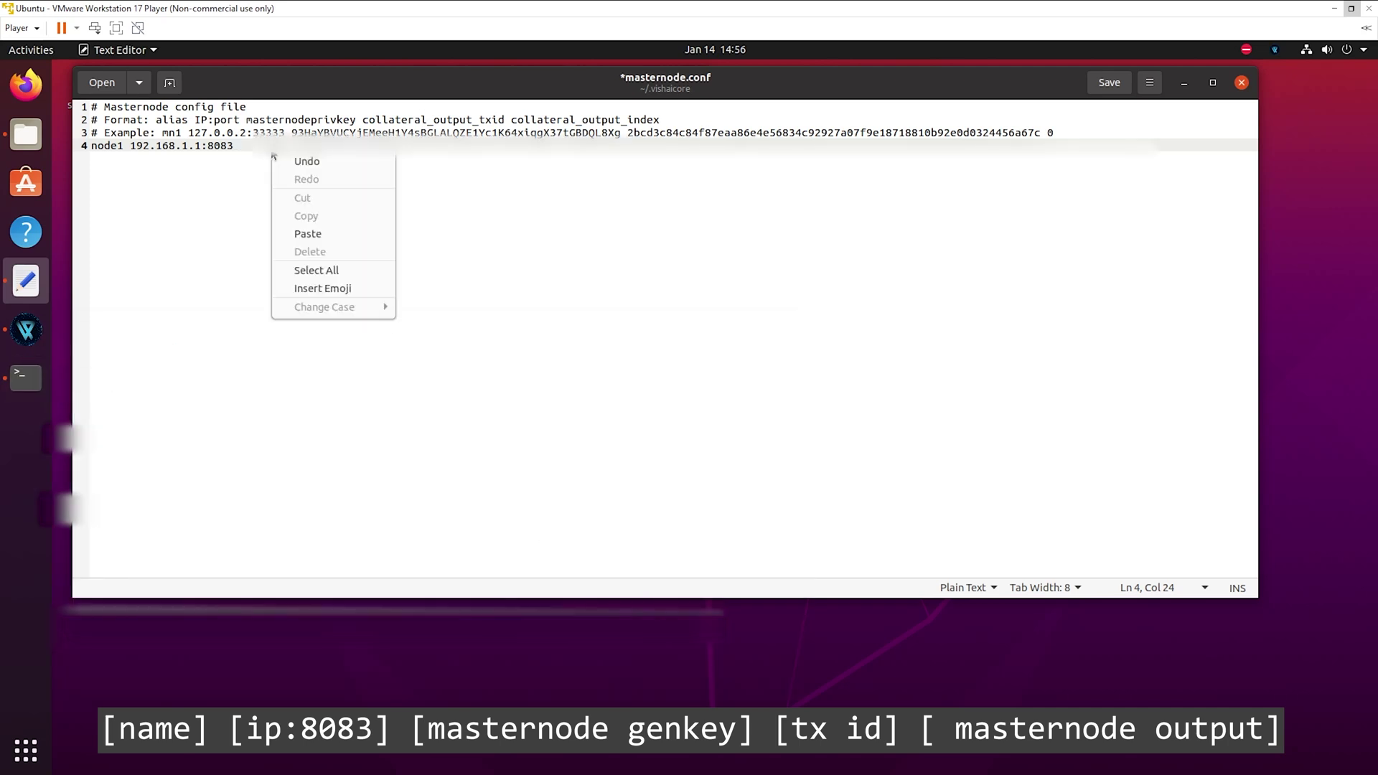
{"action": "left_click", "coordinate": [322, 233]}
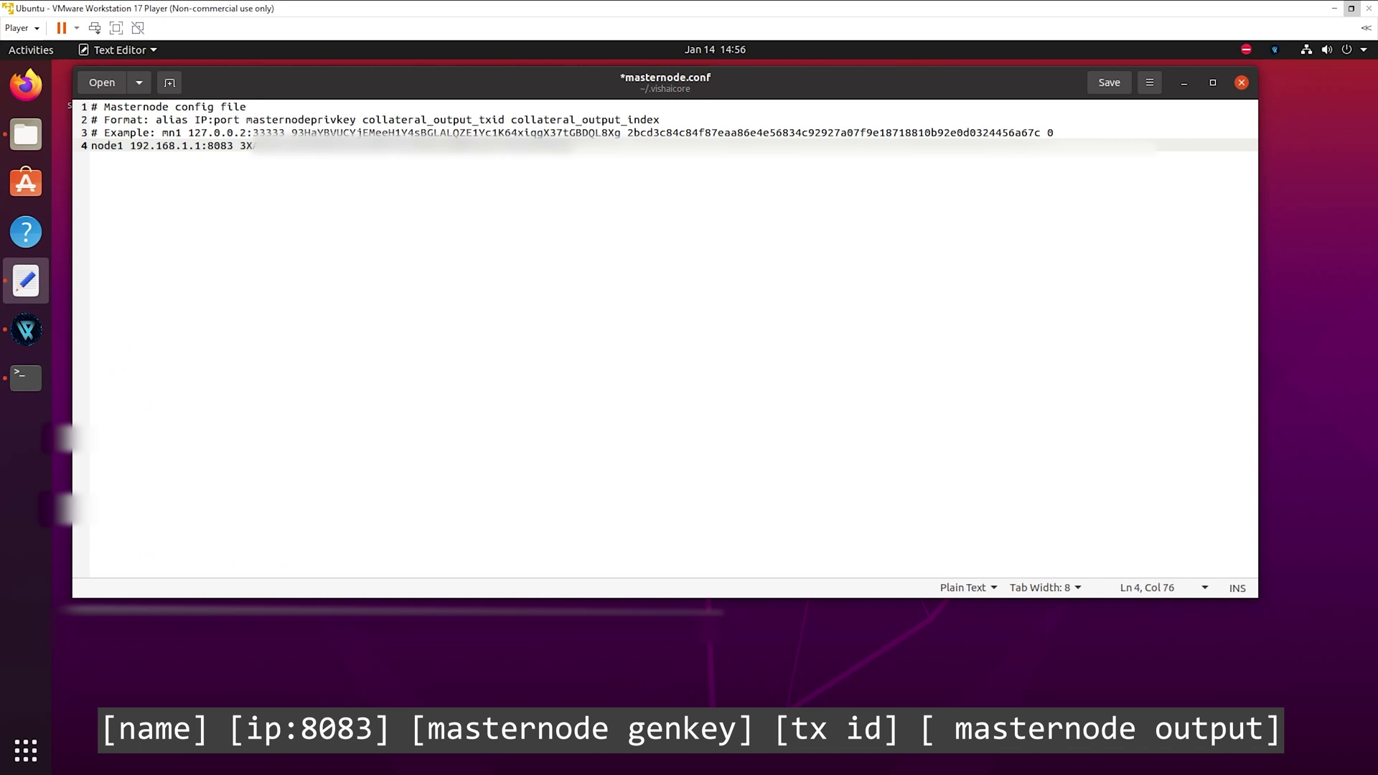
Cut the collateral tx id from Notepad and paste it at the end of line 4
{"action": "key", "text": "alt+Tab"}
{"action": "double_click", "coordinate": [237, 506]}
{"action": "right_click", "coordinate": [227, 524]}
{"action": "left_click", "coordinate": [258, 537]}
{"action": "left_click", "coordinate": [292, 225]}
{"action": "right_click", "coordinate": [595, 156]}
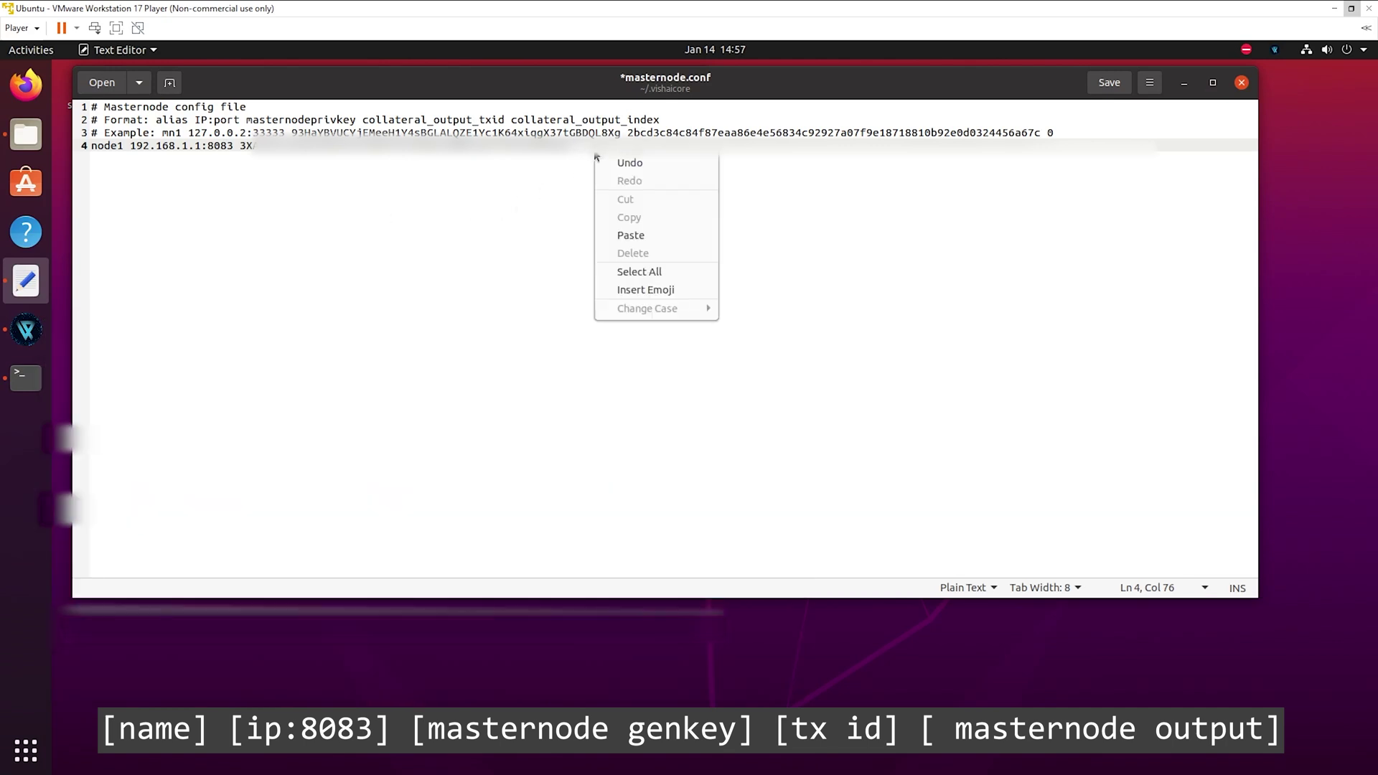
{"action": "left_click", "coordinate": [628, 235]}
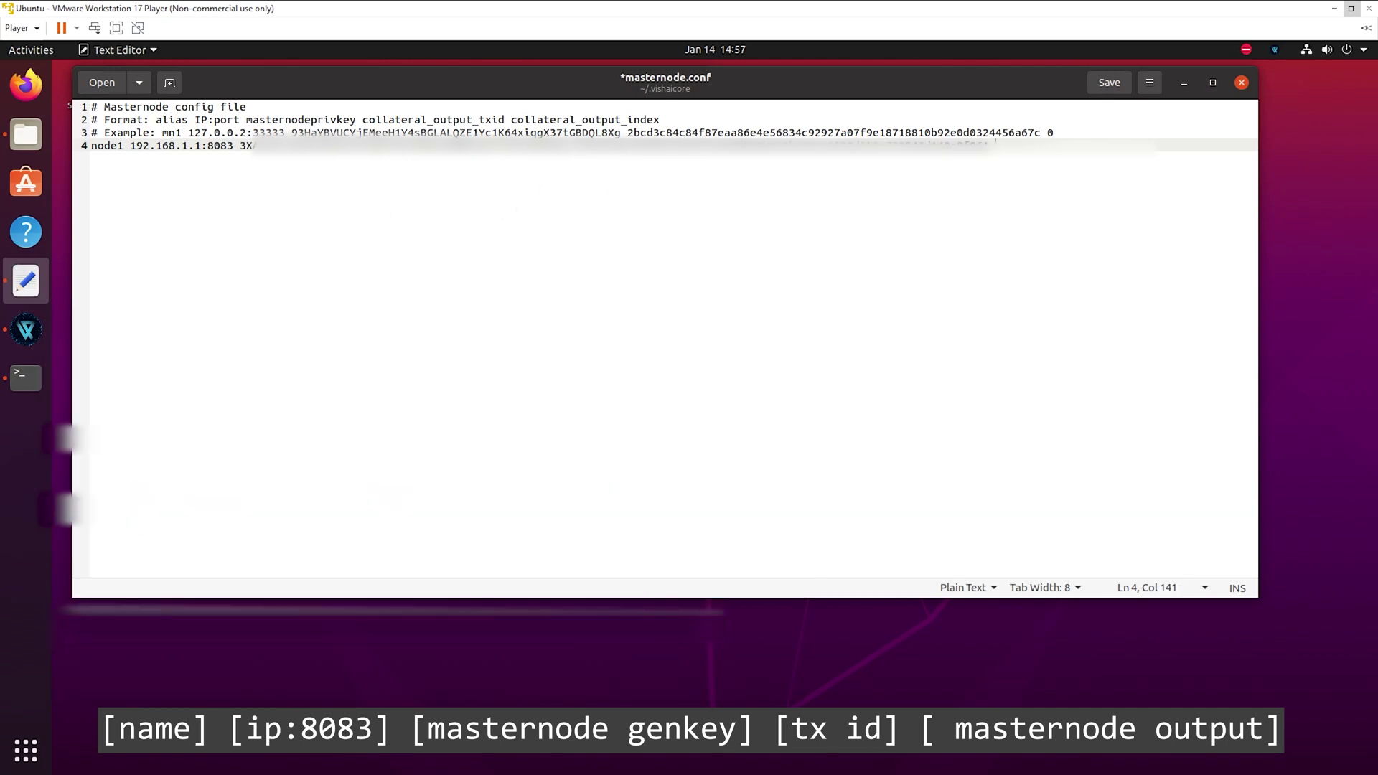
{"action": "key", "text": "alt+Tab"}
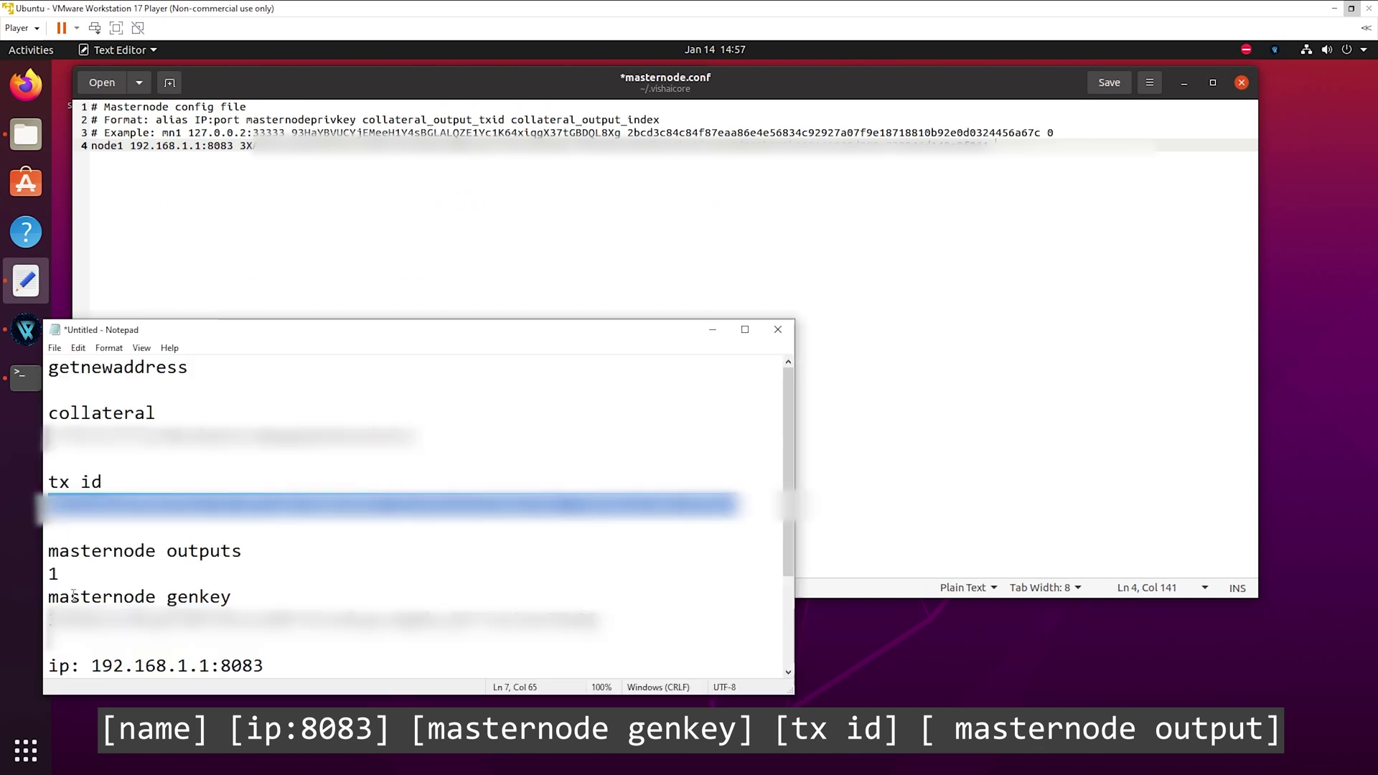
{"action": "double_click", "coordinate": [63, 574]}
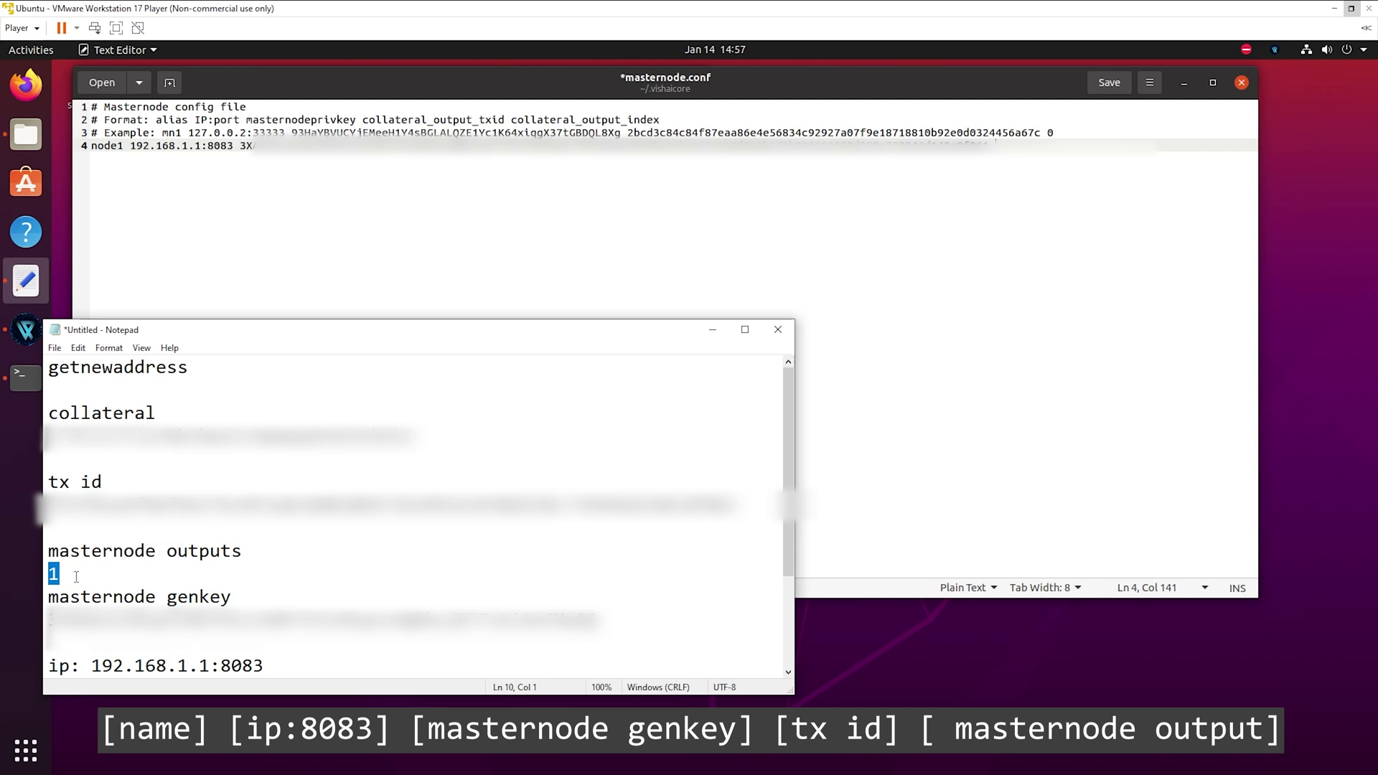
{"action": "left_click", "coordinate": [76, 577]}
{"action": "left_click", "coordinate": [564, 255]}
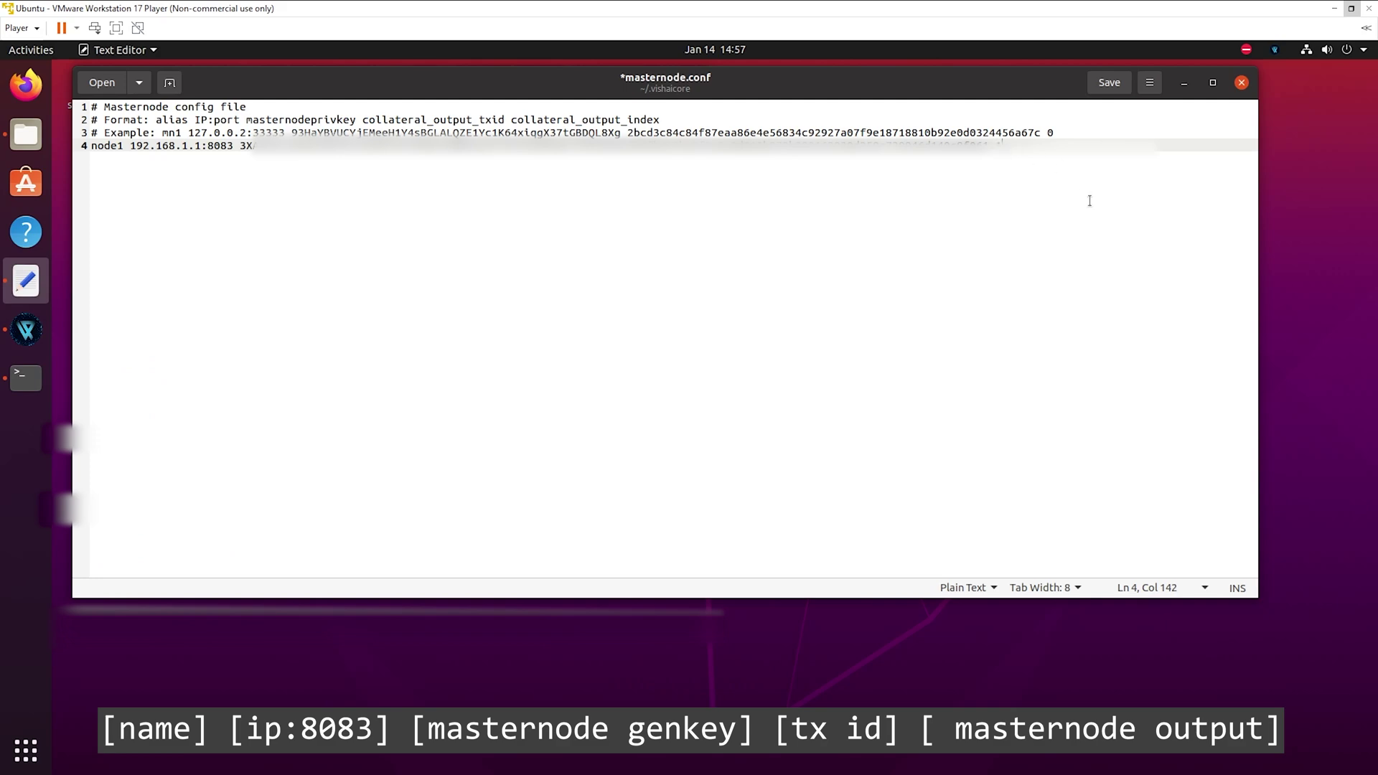
Save masternode.conf, close the editor and Files, and show the wallet's Masternodes list
{"action": "left_click", "coordinate": [1110, 84]}
{"action": "left_click", "coordinate": [1241, 82]}
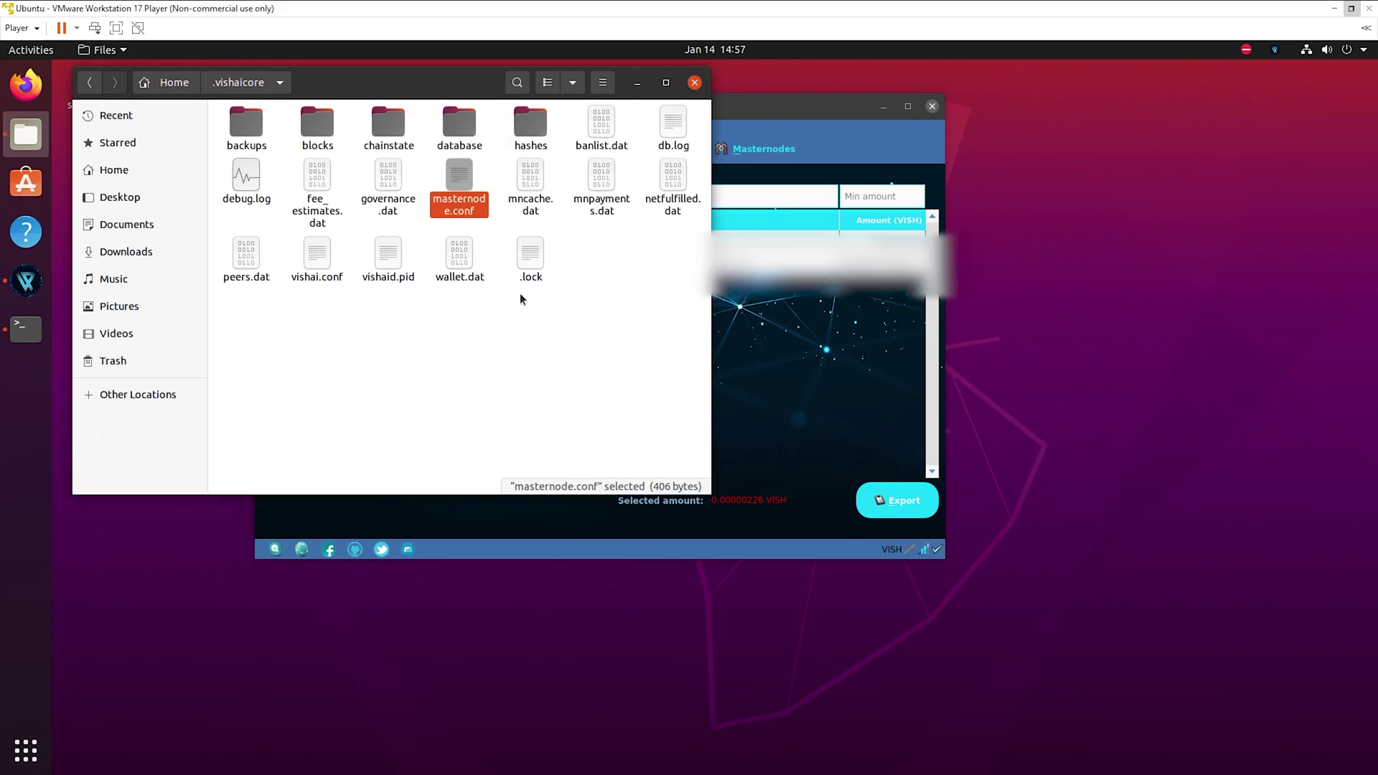
{"action": "left_click", "coordinate": [694, 82]}
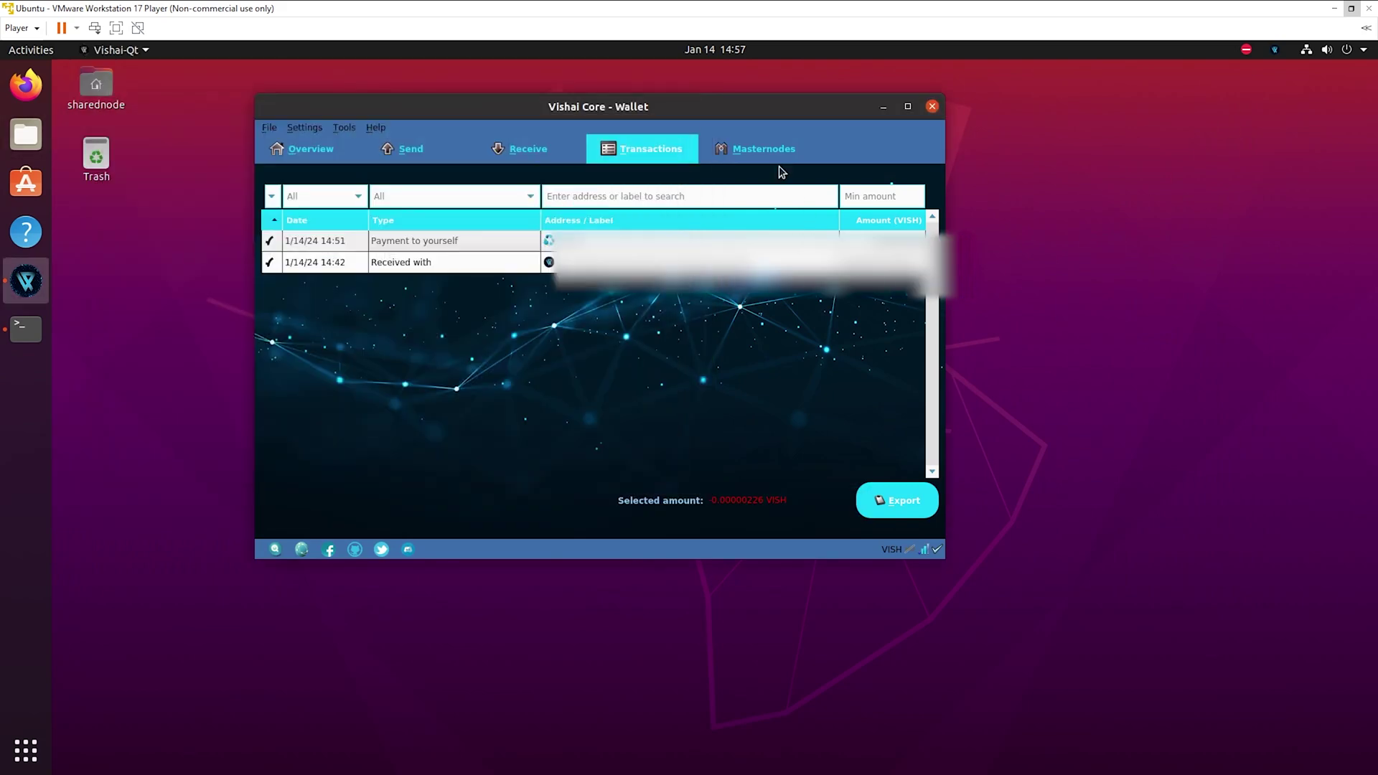
{"action": "left_click", "coordinate": [775, 155]}
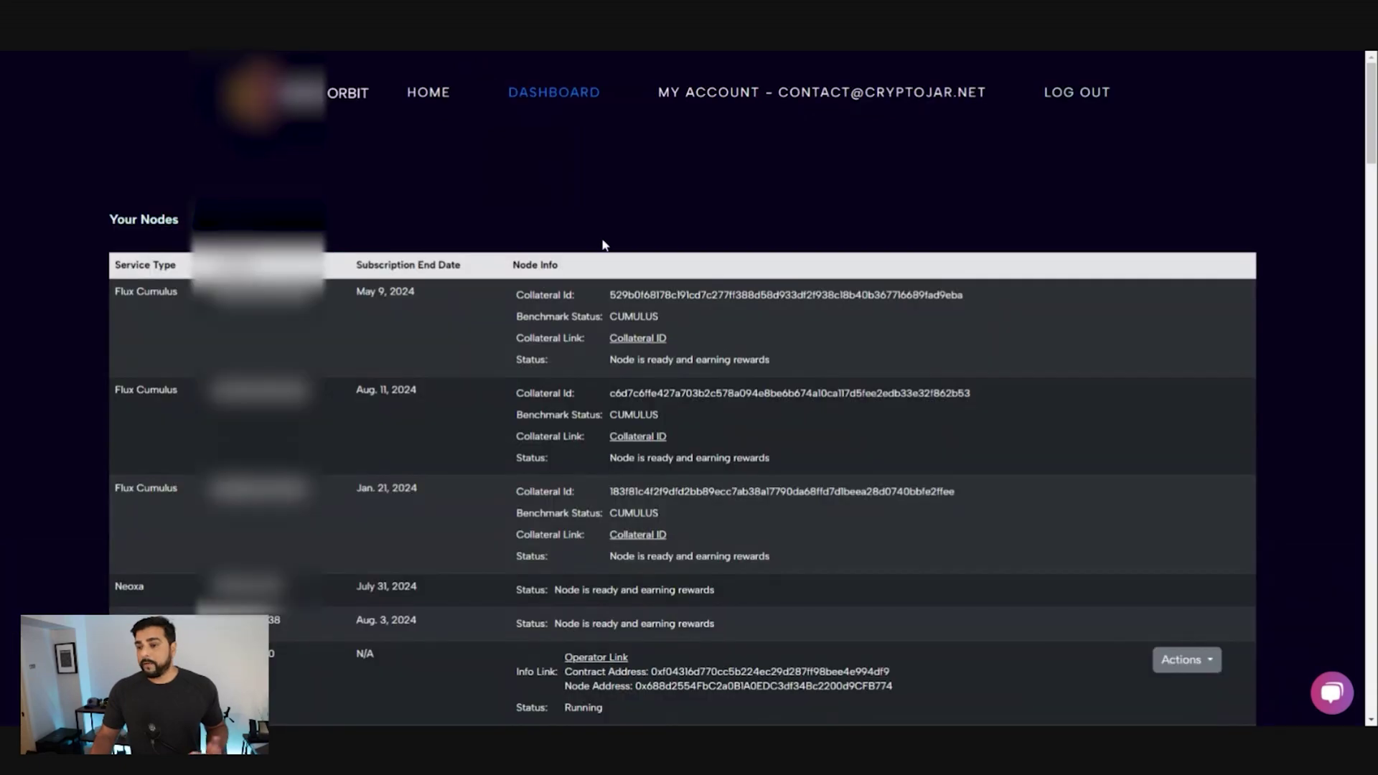
Choose Update Node Data from the VishAI node's Actions menu on the Node Orbit dashboard
{"action": "scroll", "coordinate": [602, 244], "scroll_direction": "down", "scroll_amount": 4}
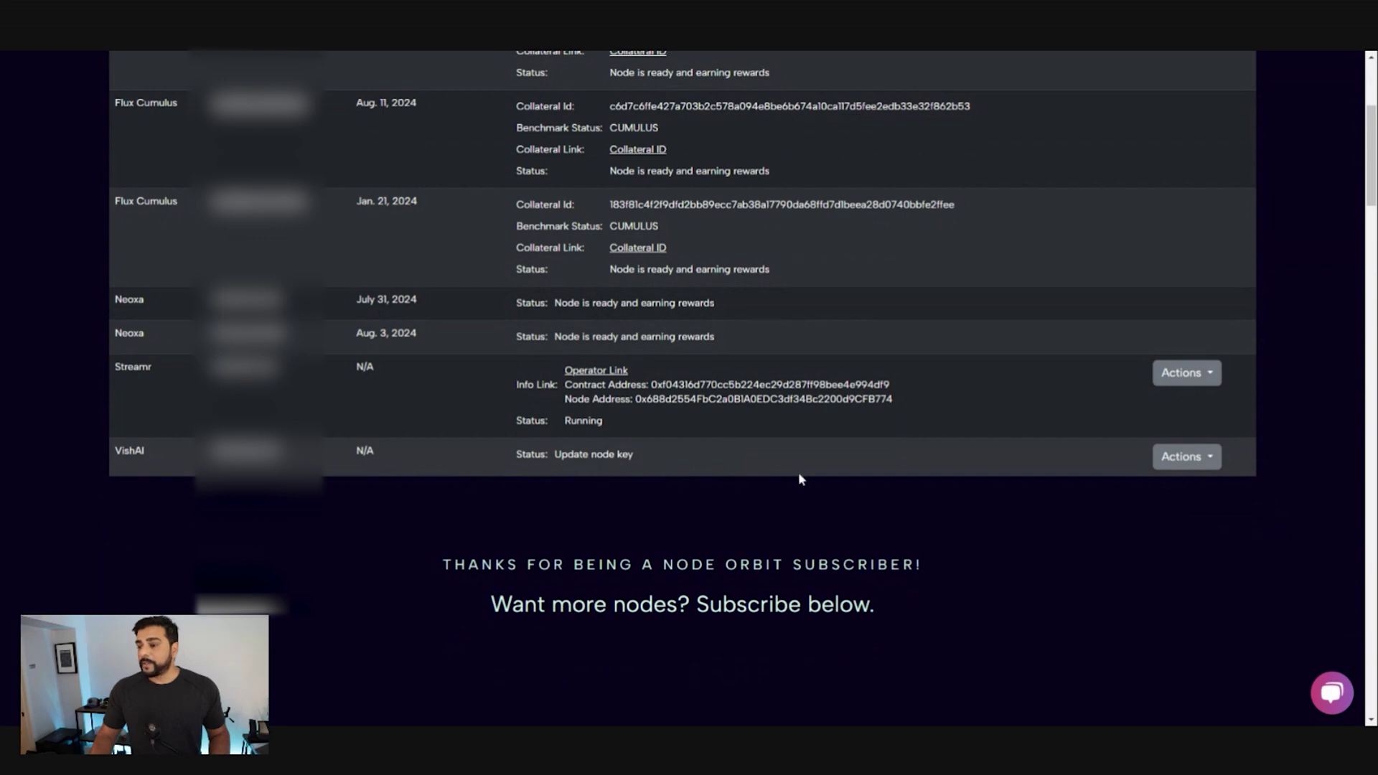
{"action": "left_click", "coordinate": [1197, 465]}
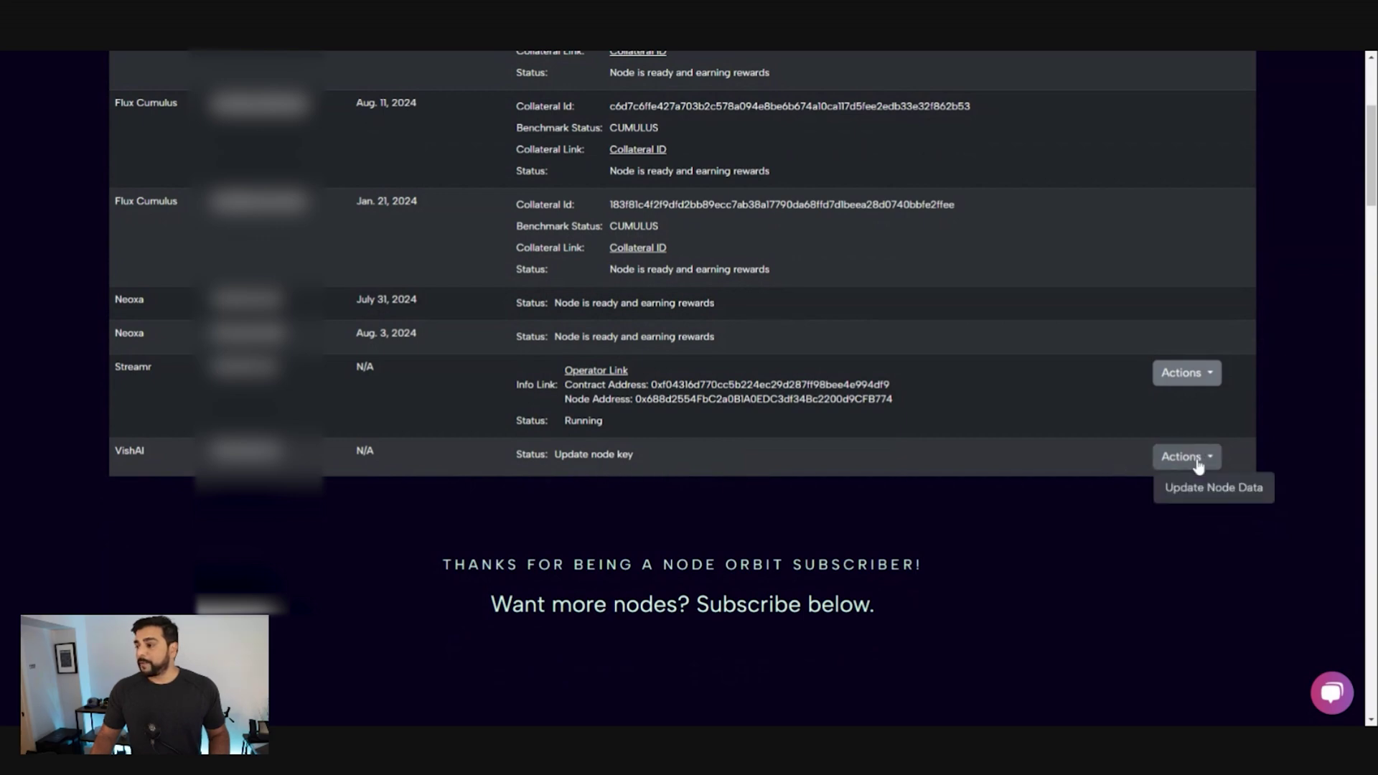
{"action": "left_click", "coordinate": [1208, 494]}
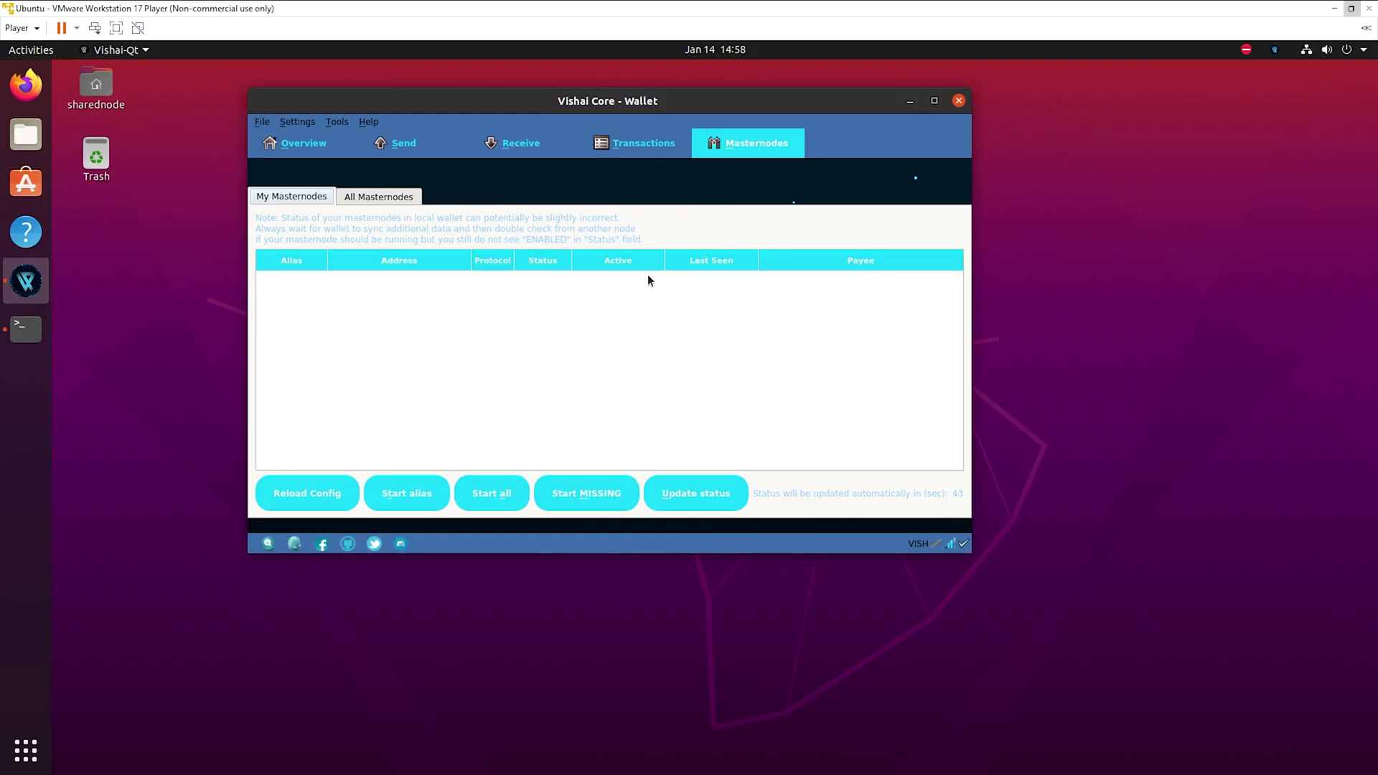
Close the Vishai Core wallet and relaunch it from Terminal with ./vishai-qt
{"action": "left_click", "coordinate": [958, 101]}
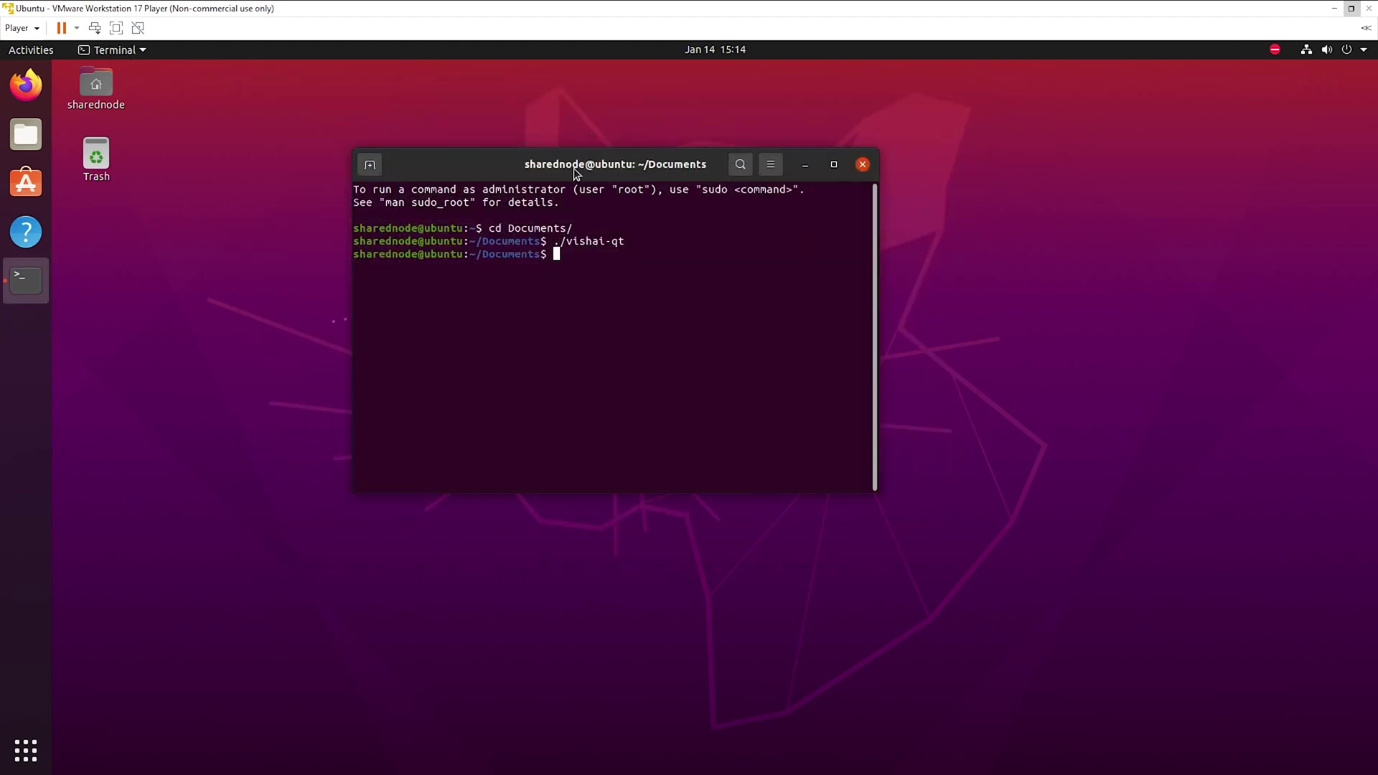
{"action": "key", "text": "Up"}
{"action": "key", "text": "Return"}
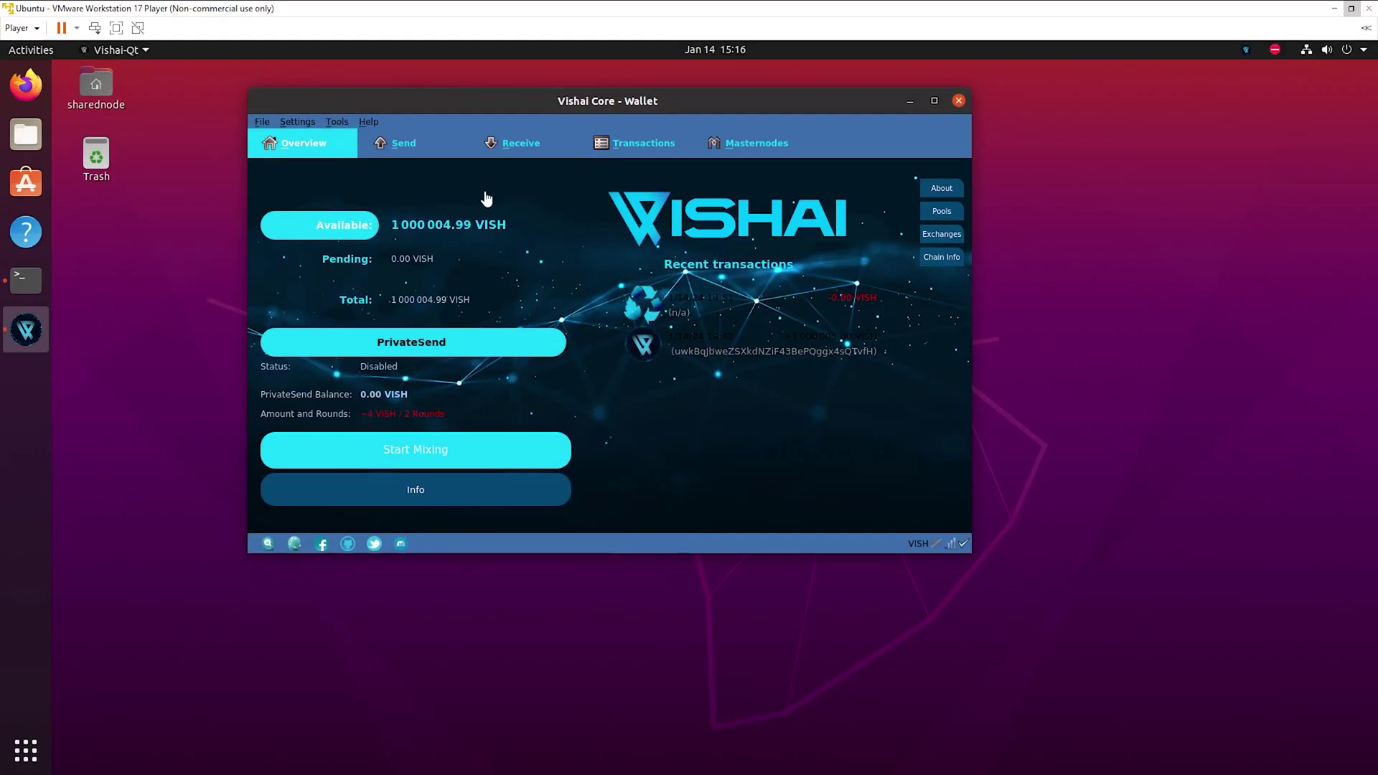
Start the missing node1 masternode and widen the Status column to read PRE_ENABLED
{"action": "left_click", "coordinate": [759, 148]}
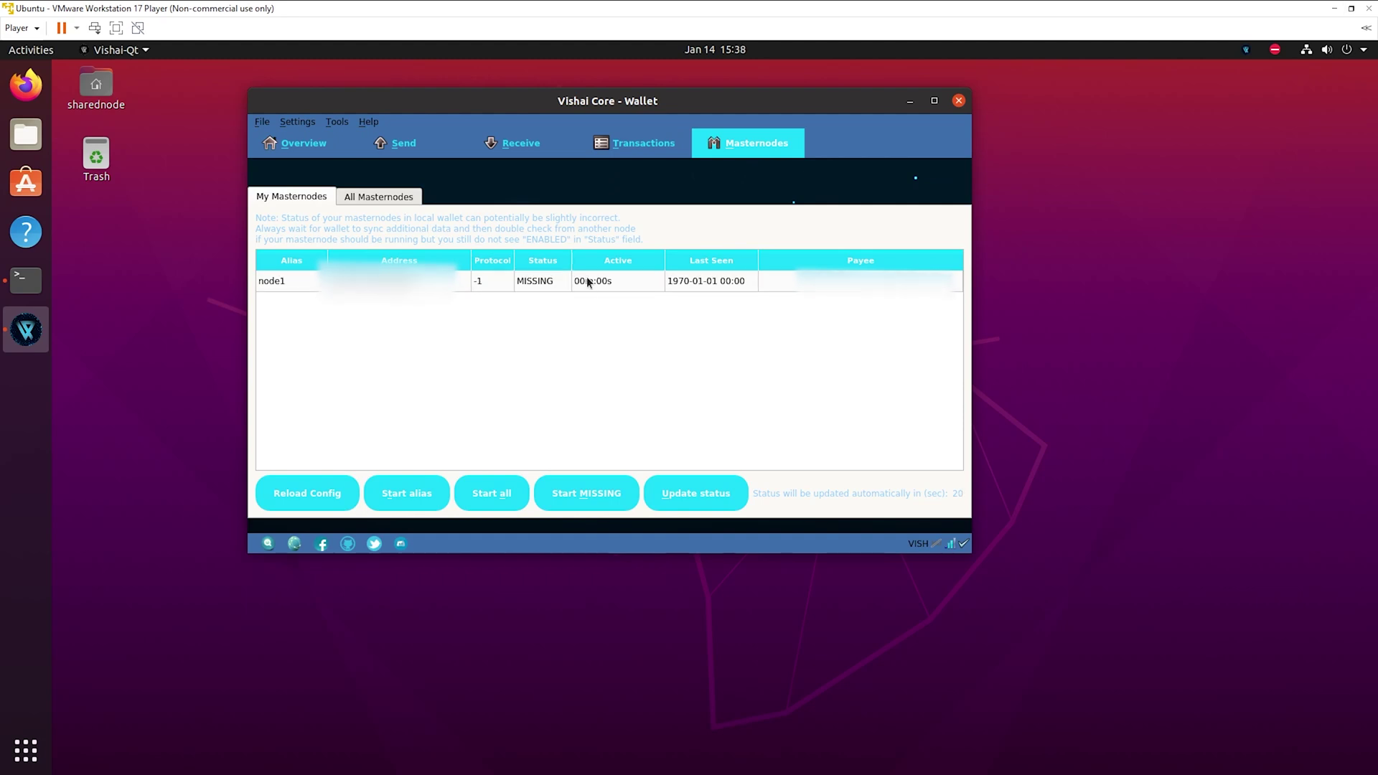
{"action": "left_click", "coordinate": [587, 279]}
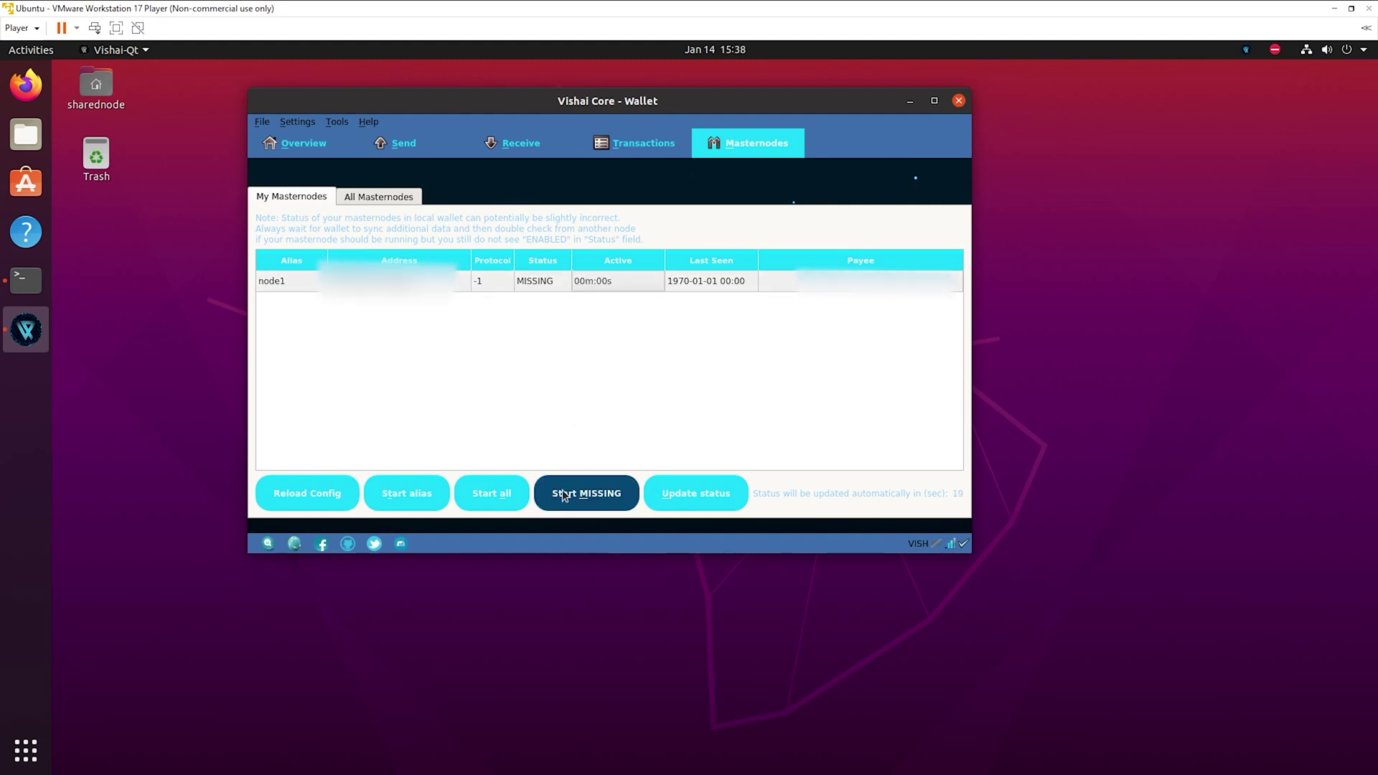
{"action": "left_click", "coordinate": [564, 495]}
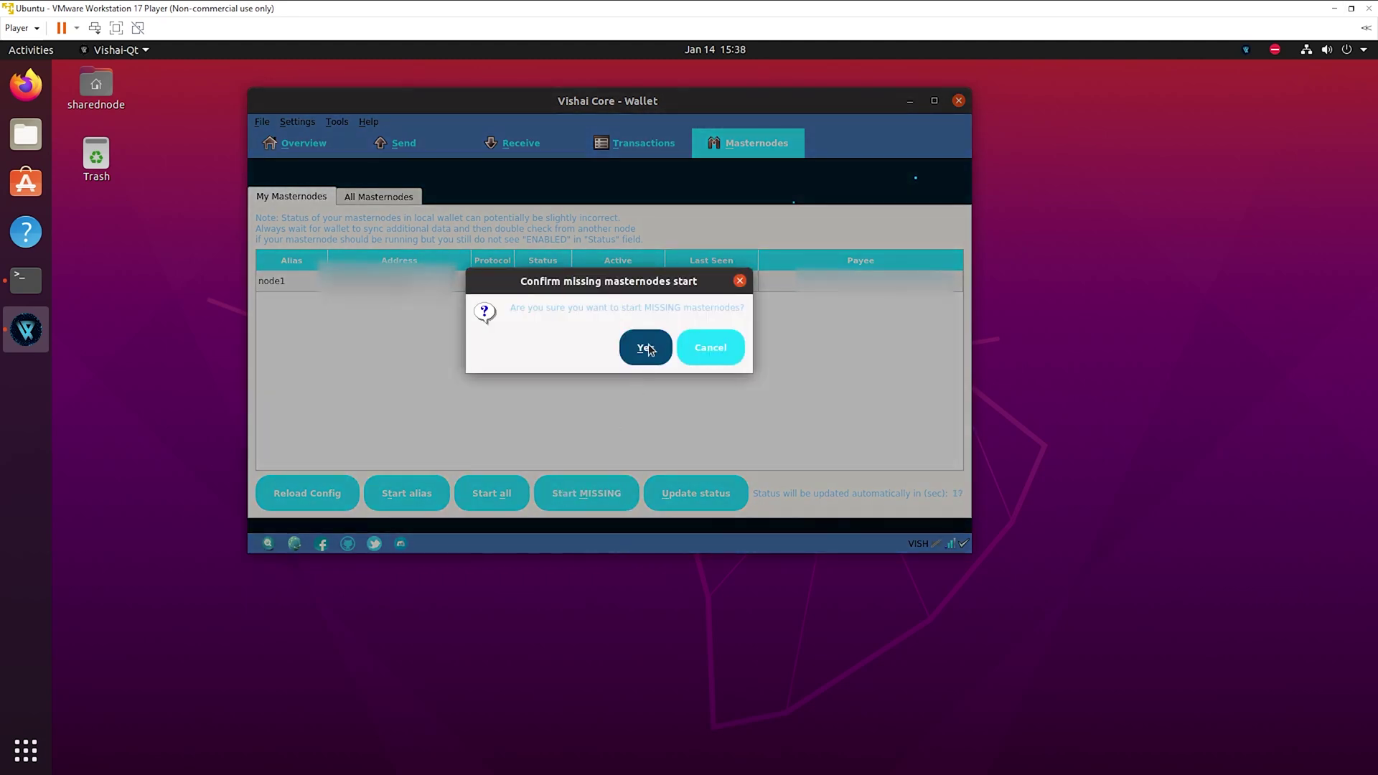
{"action": "left_click", "coordinate": [647, 349]}
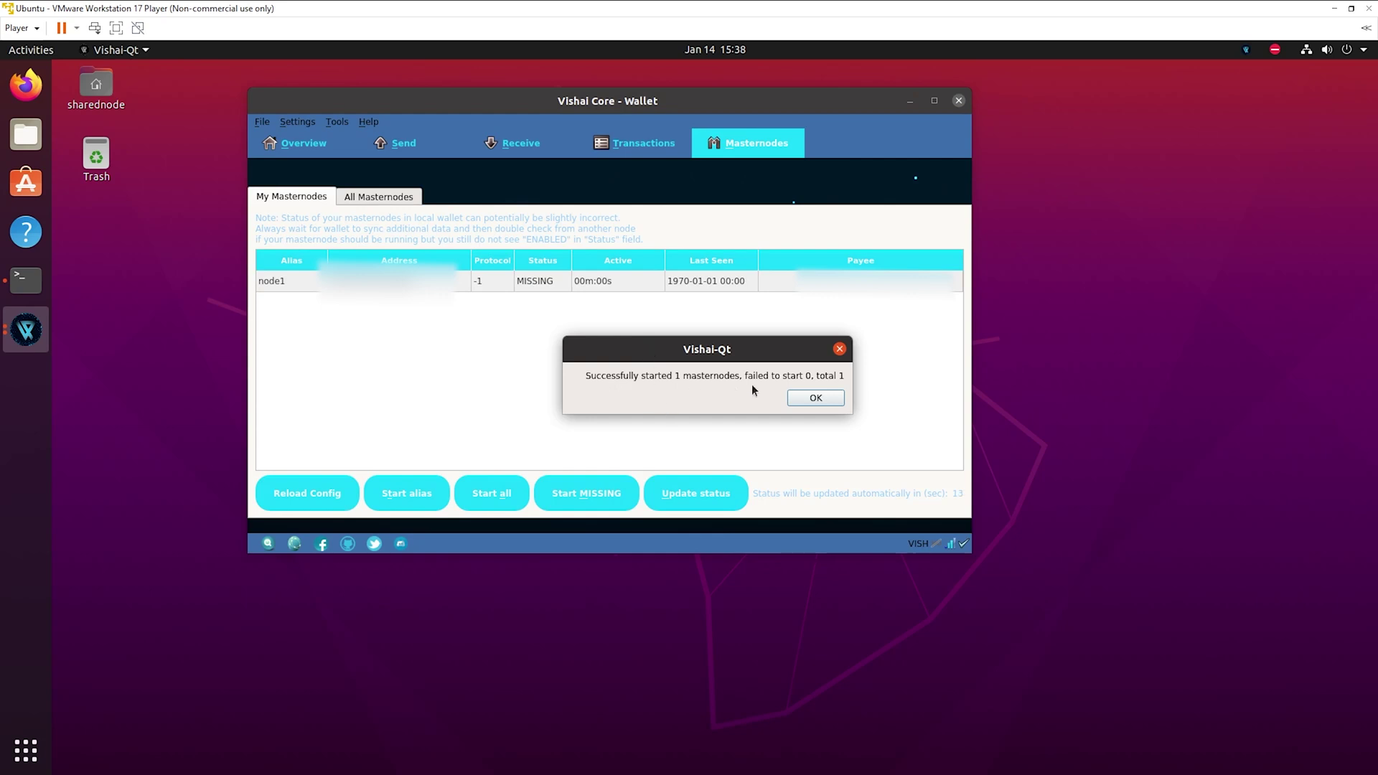
{"action": "left_click", "coordinate": [812, 400]}
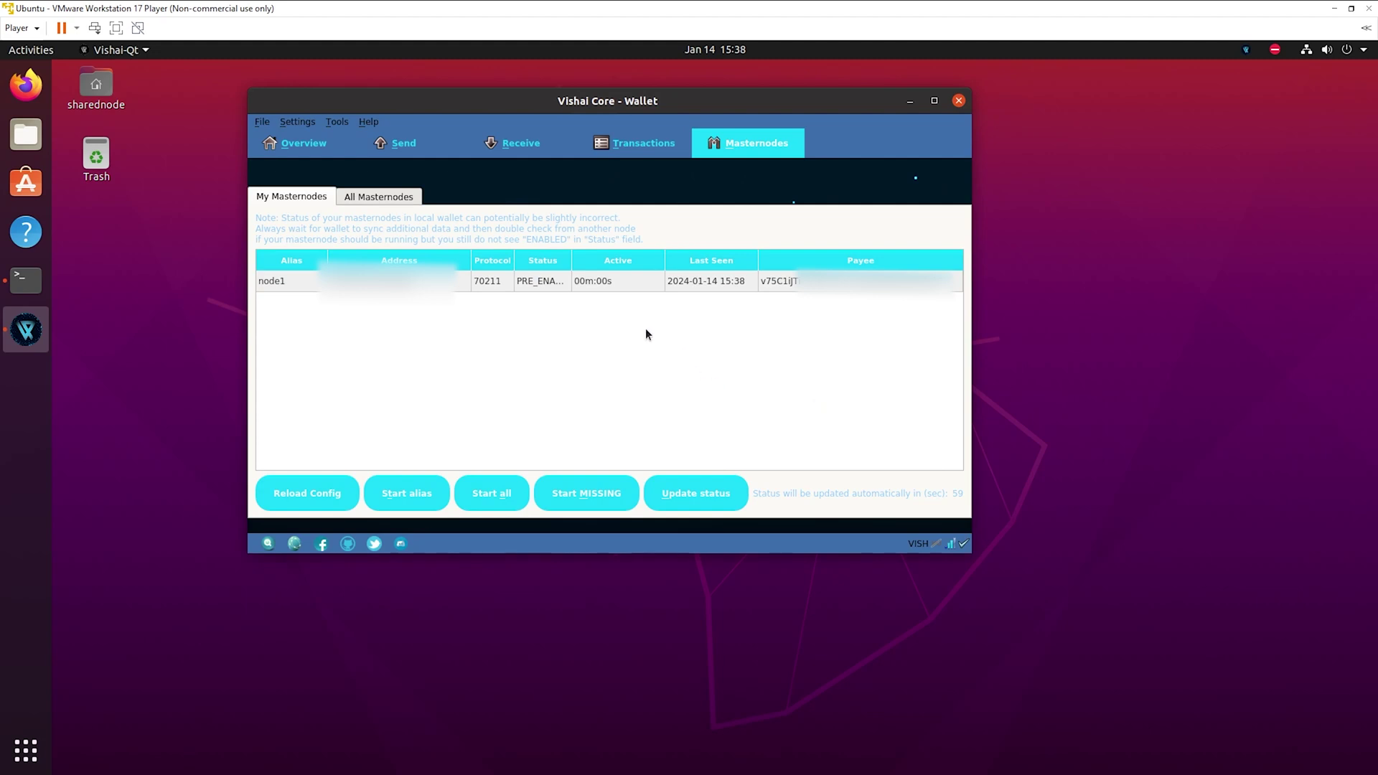
{"action": "double_click", "coordinate": [571, 264]}
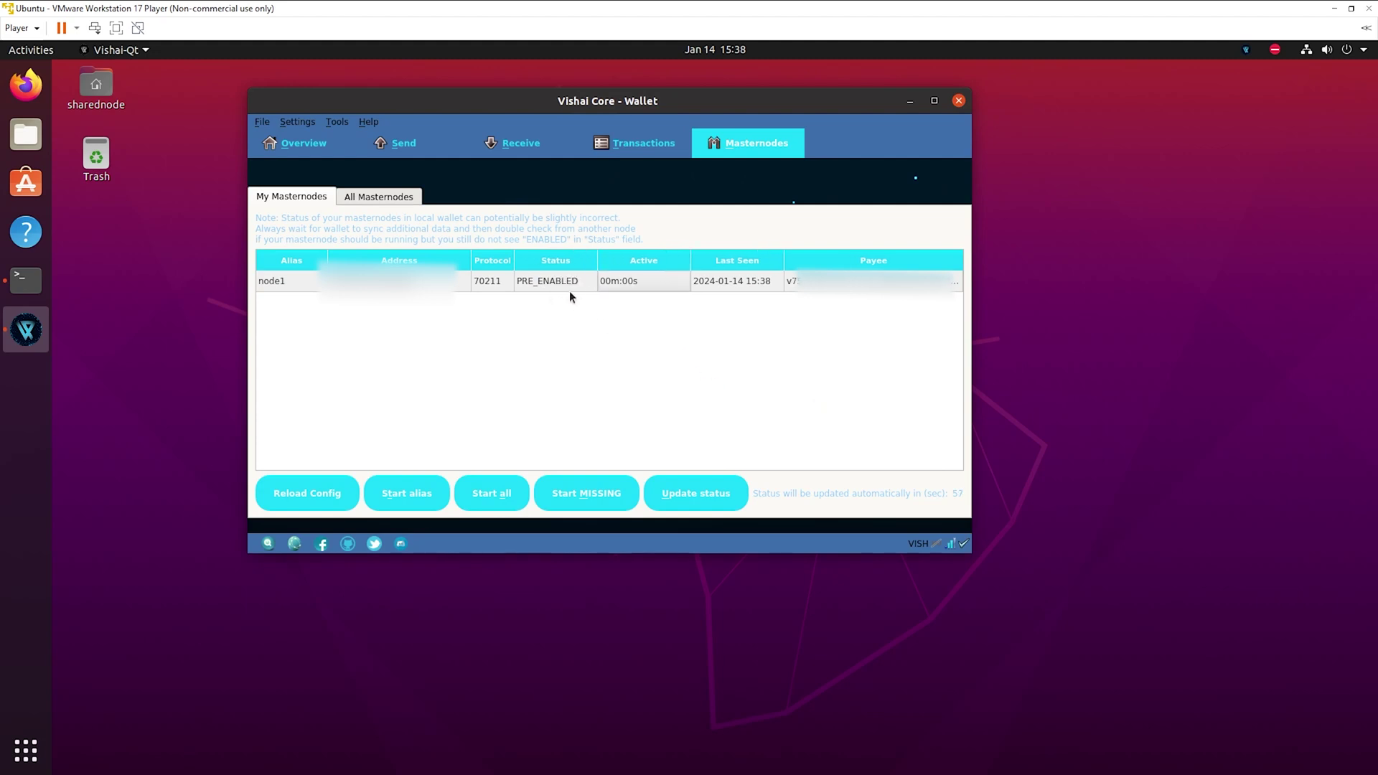